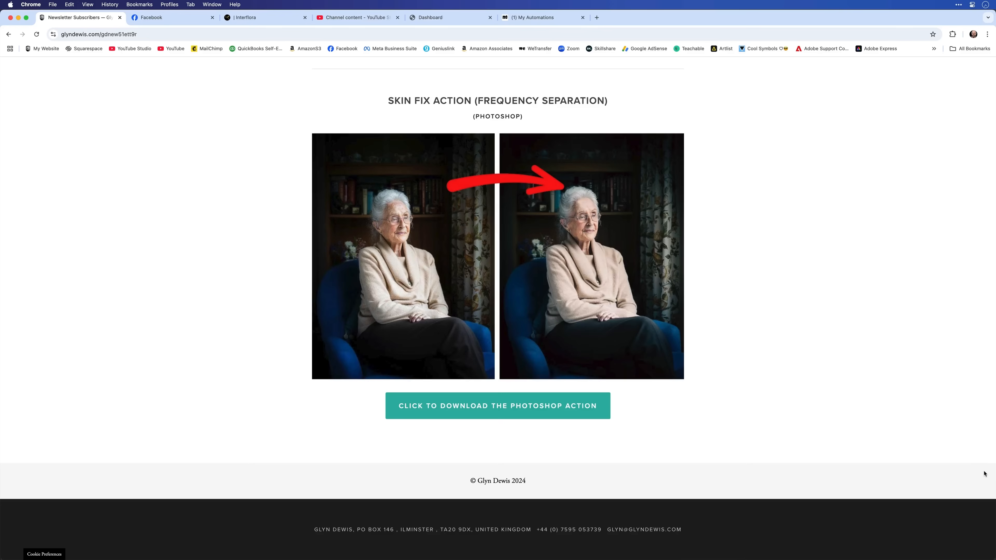
- Look through the newsletter subscribers page up to the supercar file download section
{"action": "scroll", "coordinate": [985, 474], "scroll_direction": "up", "scroll_amount": 20}
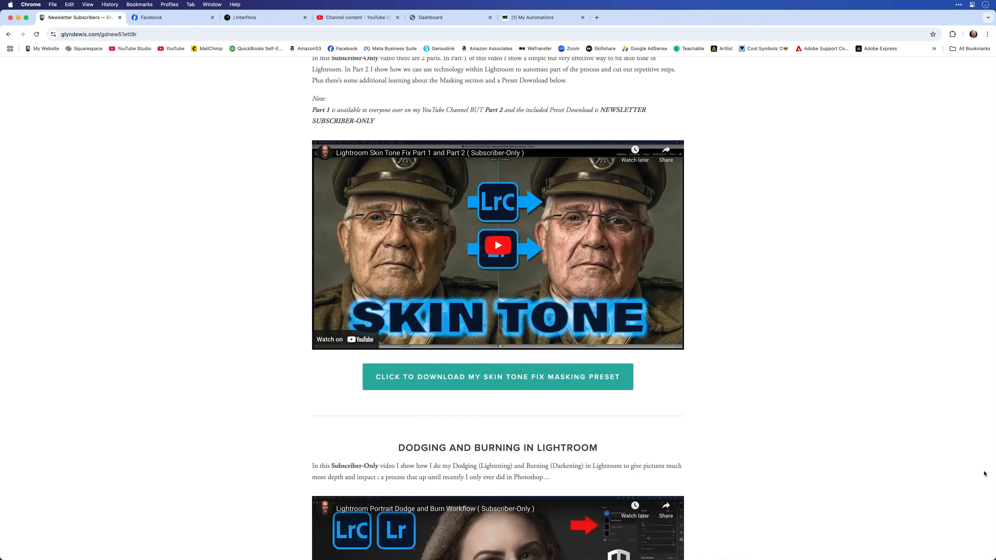
{"action": "scroll", "coordinate": [984, 474], "scroll_direction": "up", "scroll_amount": 20}
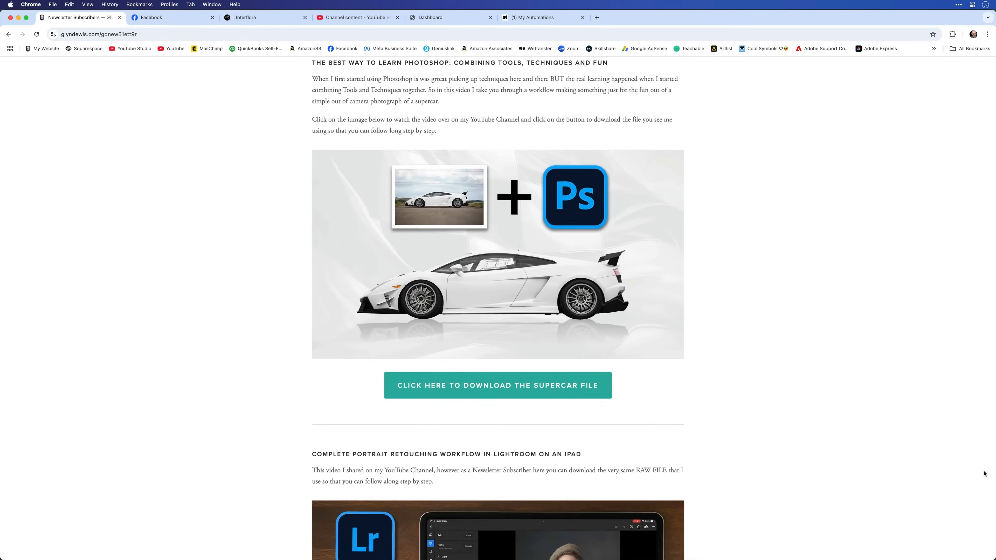
{"action": "scroll", "coordinate": [984, 474], "scroll_direction": "up", "scroll_amount": 4}
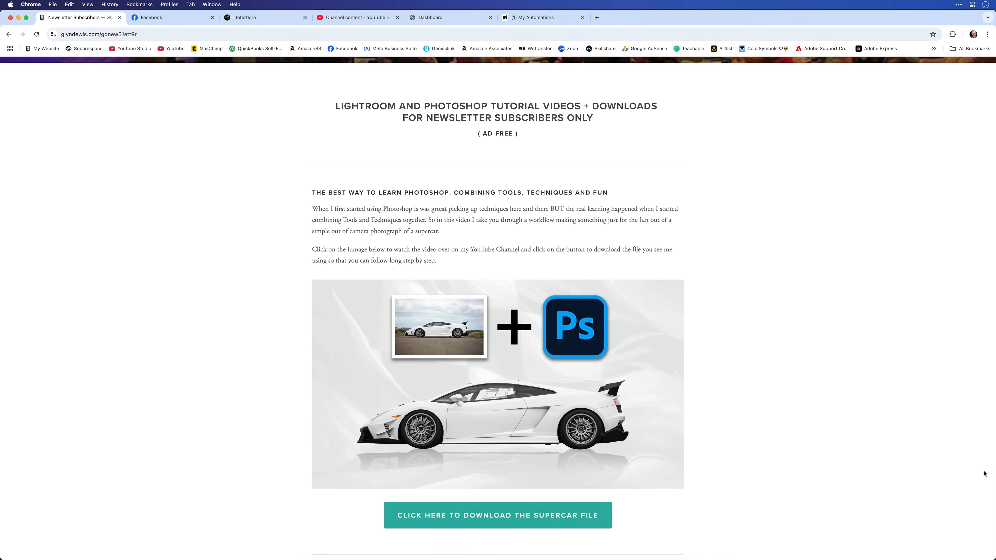
{"action": "scroll", "coordinate": [984, 473], "scroll_direction": "up", "scroll_amount": 1}
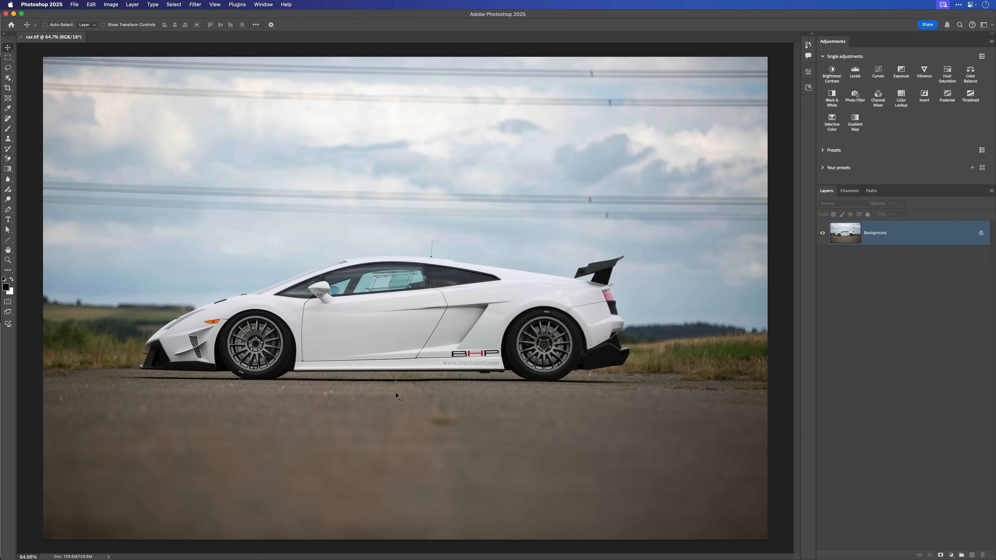
- Mark the website address and the BHP logo on the car's lower side for removal with the Remove tool
{"action": "left_click", "coordinate": [475, 363], "text": "super"}
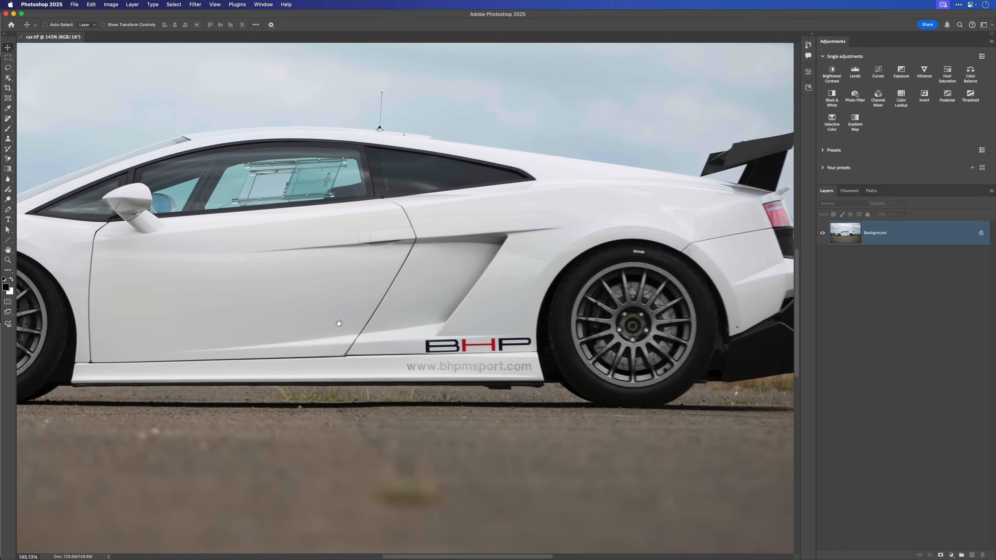
{"action": "left_click_drag", "start_coordinate": [339, 323], "coordinate": [321, 314]}
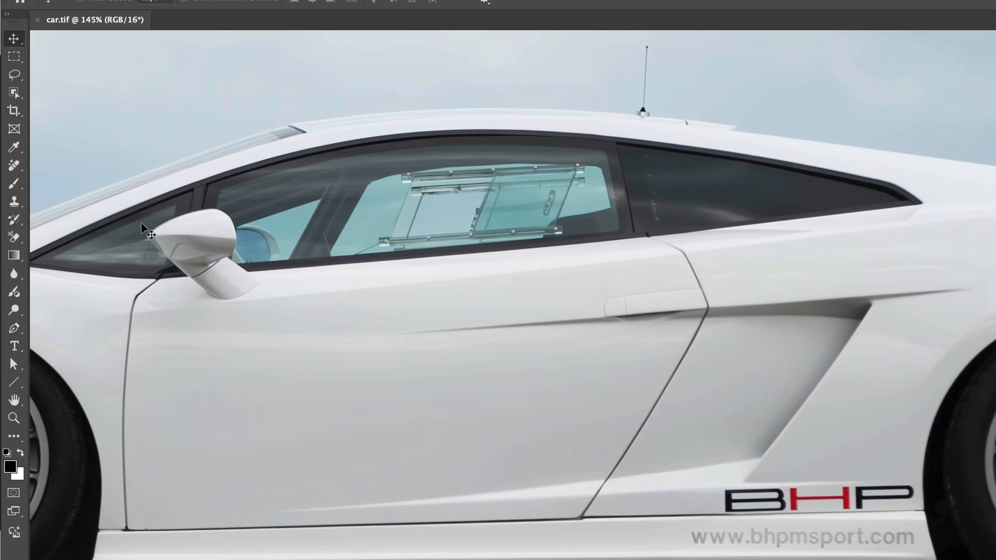
{"action": "key", "text": "j"}
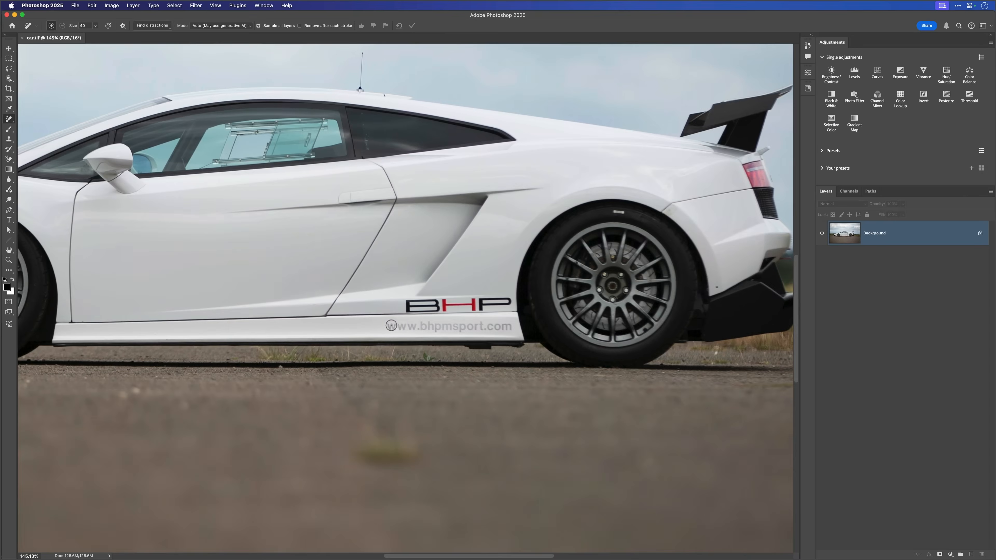
{"action": "left_click_drag", "start_coordinate": [391, 325], "coordinate": [412, 327]}
{"action": "left_click", "coordinate": [506, 328], "text": "shift"}
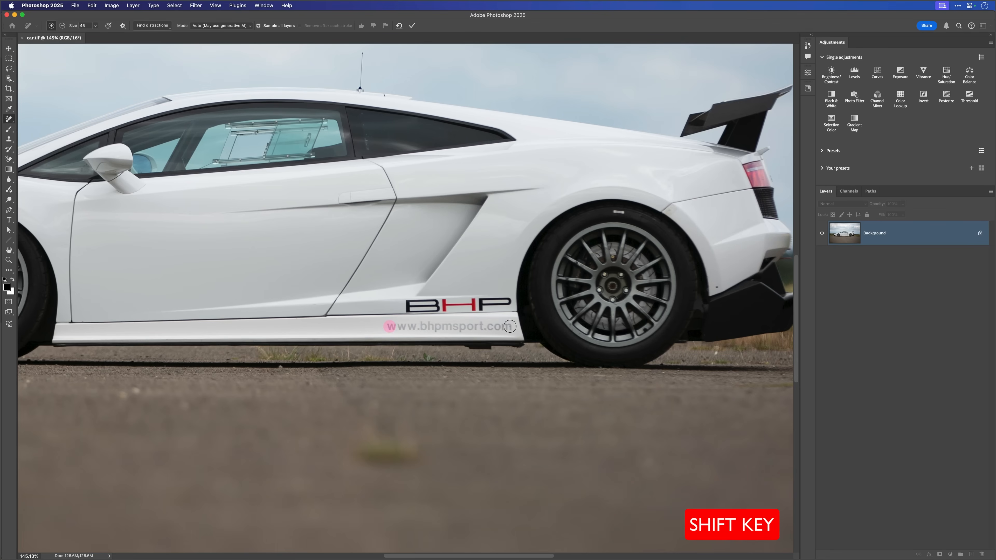
{"action": "left_click", "coordinate": [509, 327], "text": "shift"}
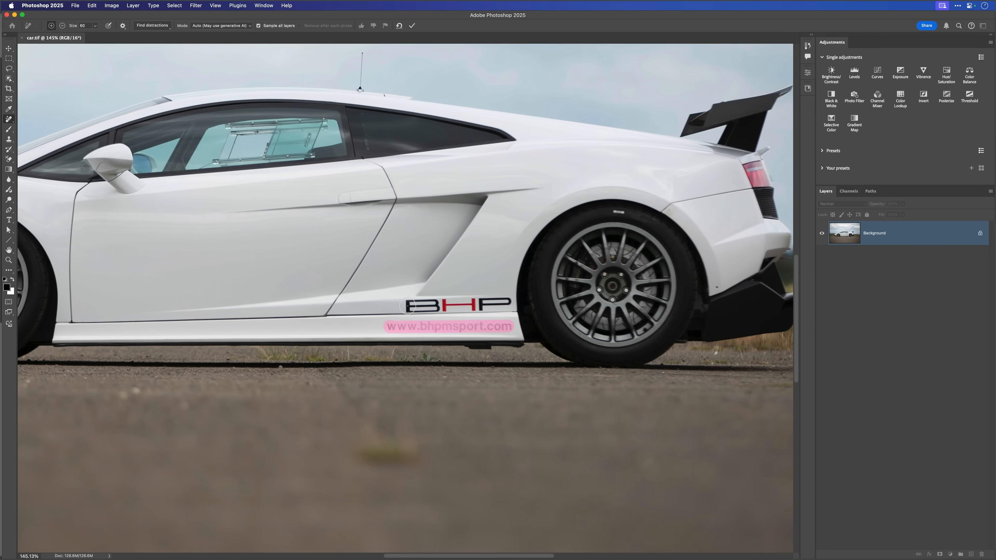
{"action": "left_click", "coordinate": [408, 306]}
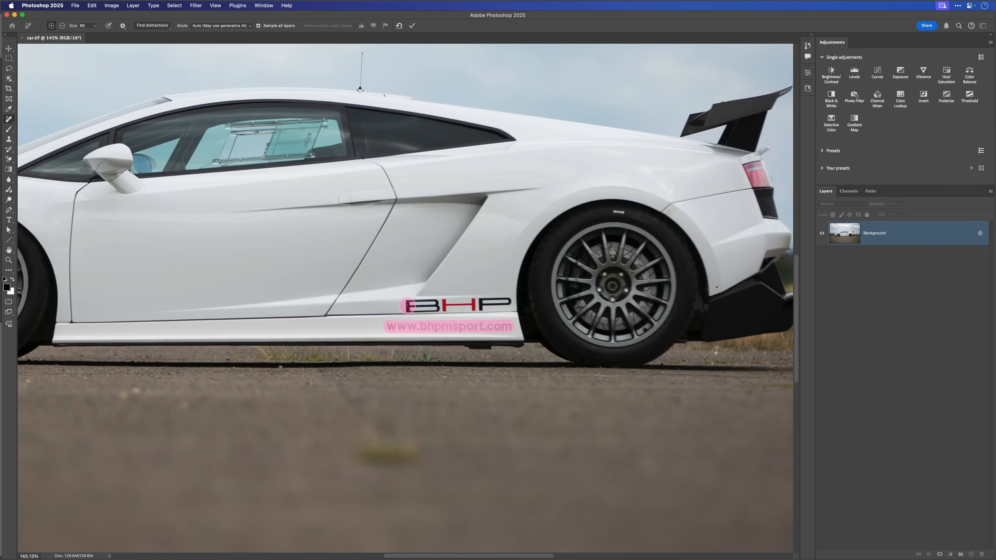
{"action": "left_click", "coordinate": [506, 302], "text": "shift"}
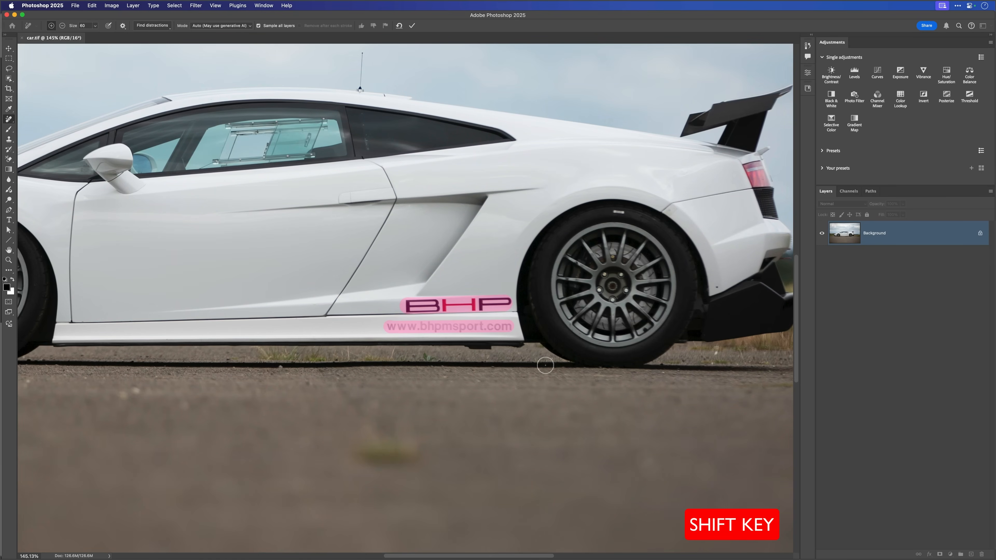
- Mark the lettering on the front and rear tyres with a size 40 Remove brush and remove all marked areas
{"action": "key", "text": "bracketleft"}
{"action": "key", "text": "bracketleft"}
{"action": "scroll", "coordinate": [275, 332], "scroll_direction": "left", "scroll_amount": 5}
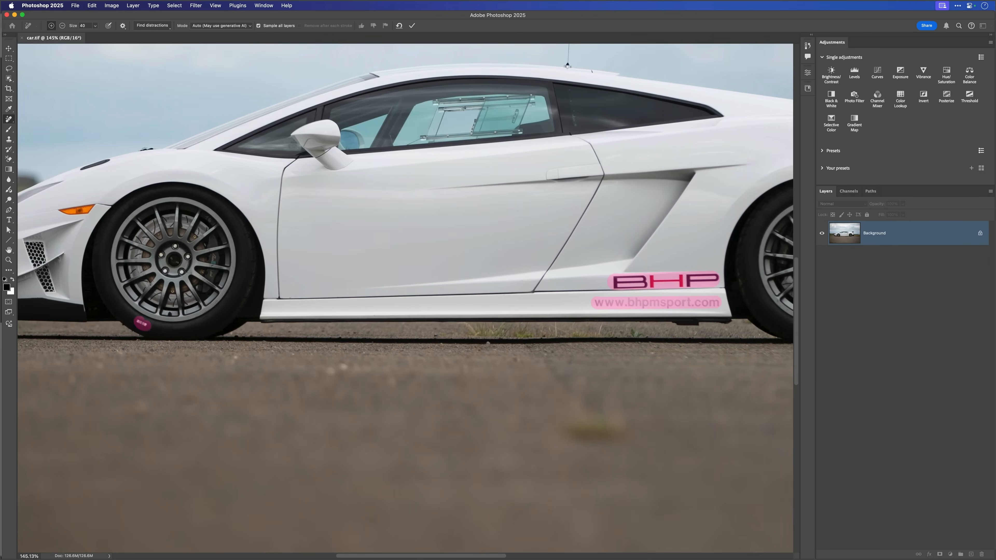
{"action": "scroll", "coordinate": [286, 329], "scroll_direction": "right", "scroll_amount": 2}
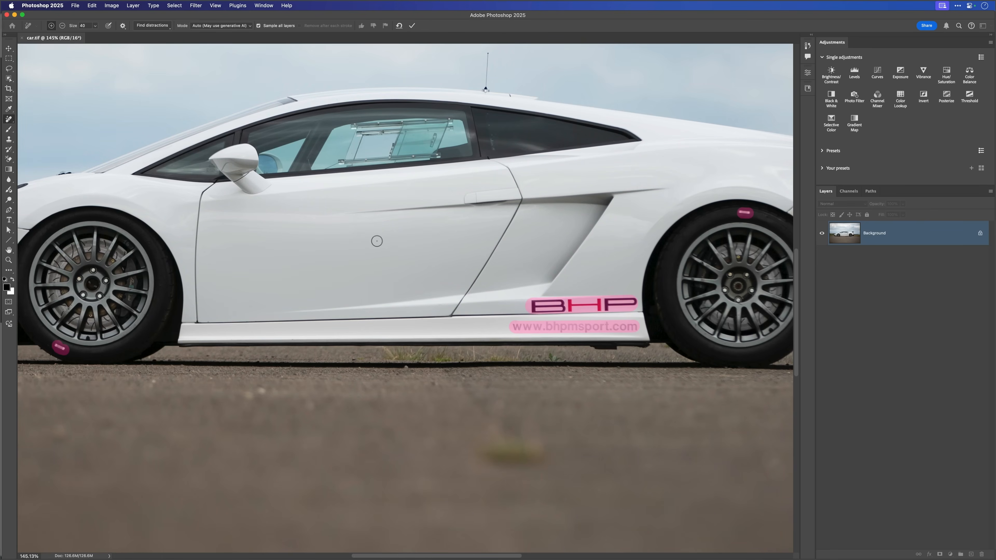
{"action": "key", "text": "Return"}
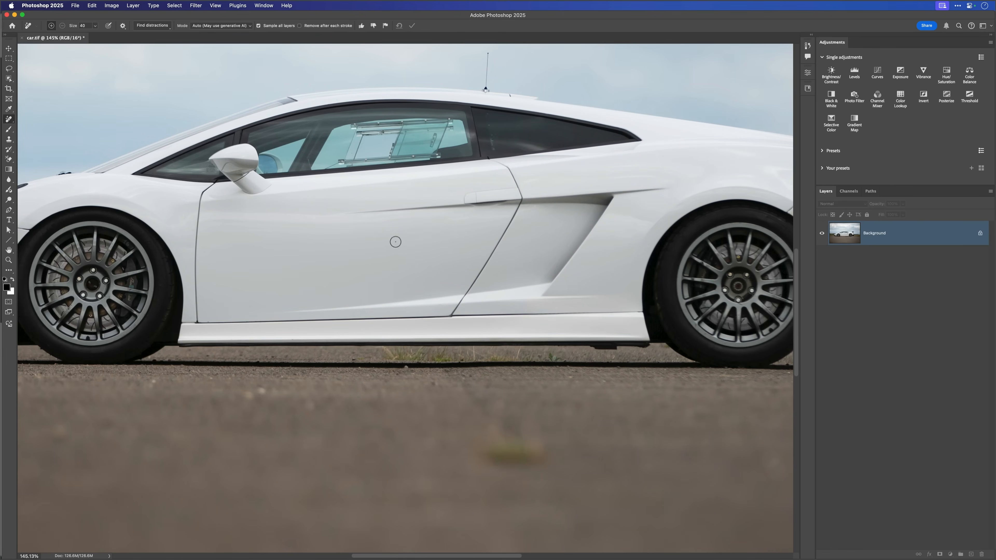
- Refresh the object finder of the Object Selection tool and select the whole car
{"action": "left_click_drag", "start_coordinate": [410, 310], "coordinate": [357, 310]}
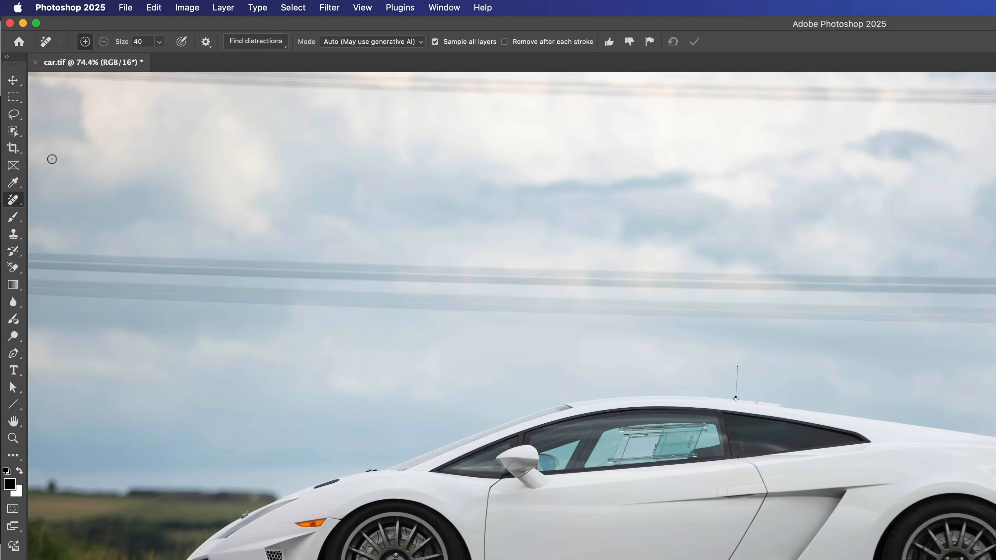
{"action": "key", "text": "w"}
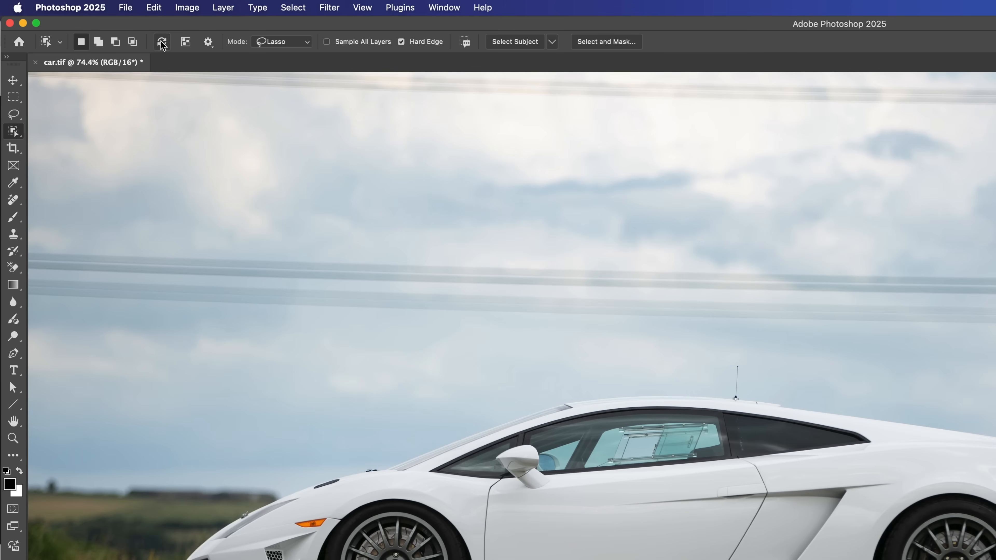
{"action": "left_click", "coordinate": [161, 42]}
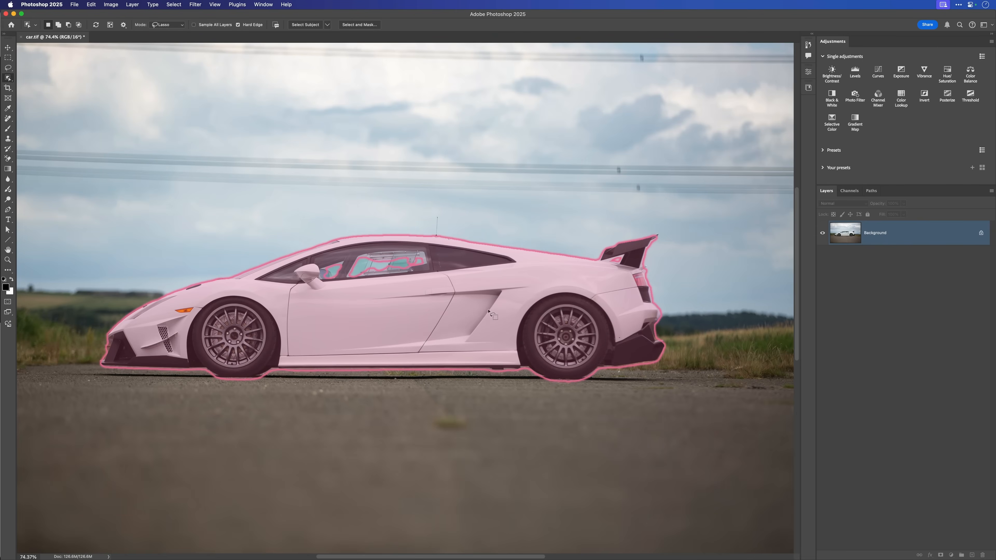
{"action": "left_click", "coordinate": [400, 316]}
- Add the unselected glass areas of the side windows to the car selection with the Lasso tool
{"action": "key", "text": "v"}
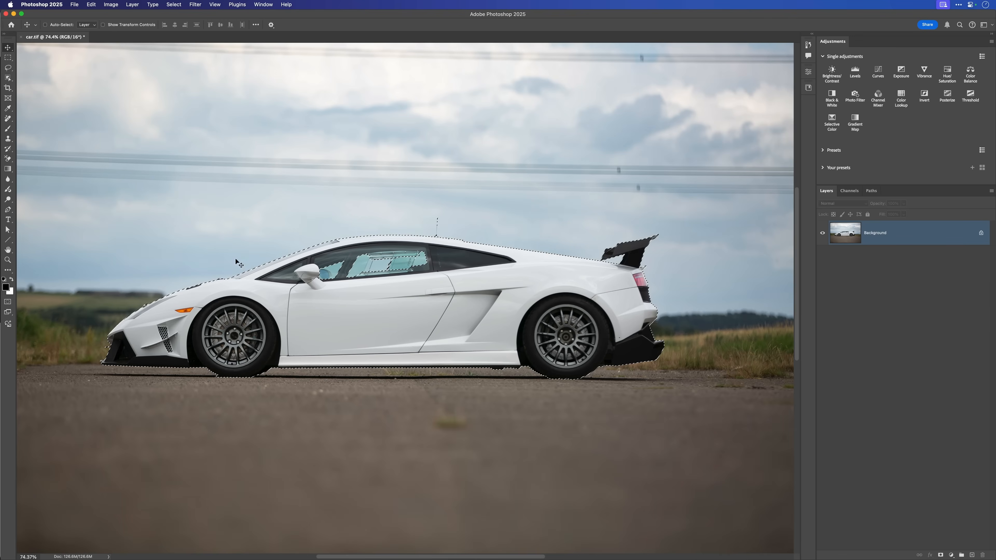
{"action": "left_click_drag", "start_coordinate": [371, 260], "coordinate": [403, 277]}
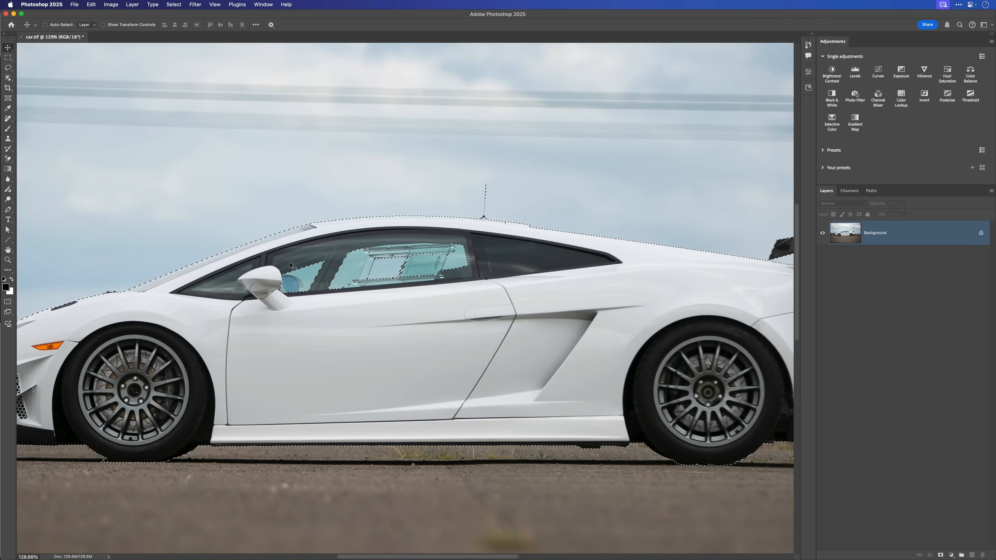
{"action": "key", "text": "l"}
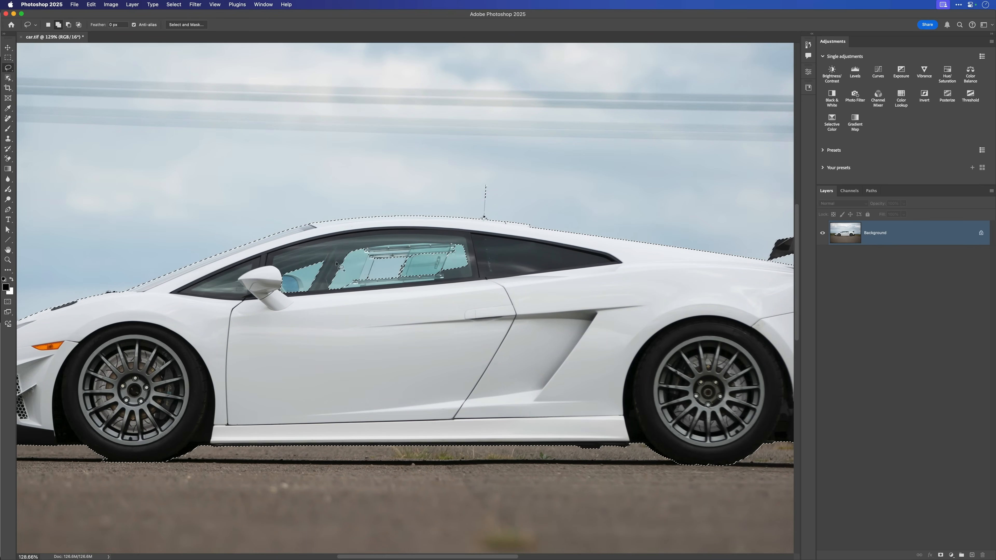
{"action": "key", "text": "shift+l"}
{"action": "key", "text": "shift+l"}
{"action": "key", "text": "shift+l"}
{"action": "key", "text": "shift+l"}
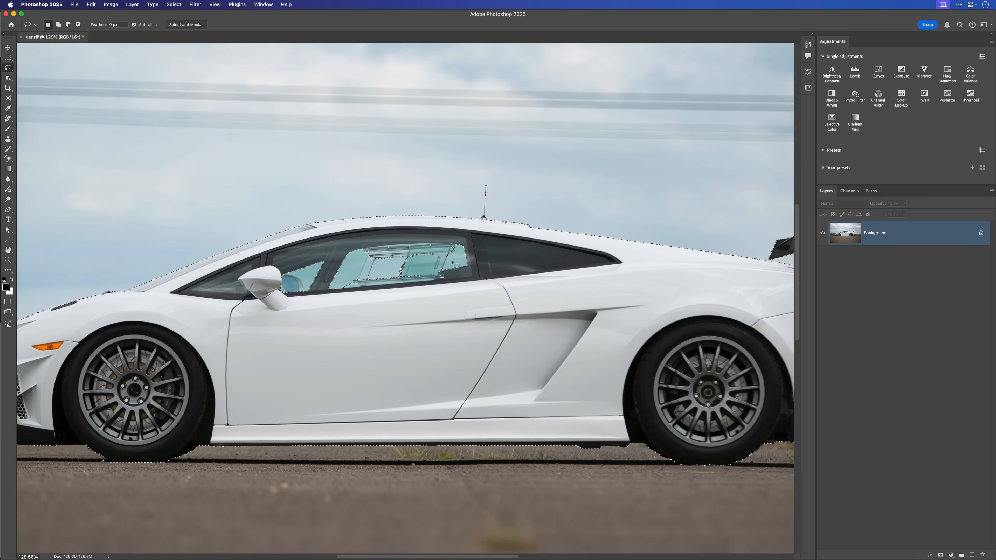
{"action": "mouse_move", "coordinate": [473, 242]}
{"action": "left_mouse_down"}
{"action": "mouse_move", "coordinate": [479, 284]}
{"action": "mouse_move", "coordinate": [449, 301]}
{"action": "mouse_move", "coordinate": [380, 319]}
{"action": "mouse_move", "coordinate": [251, 319]}
{"action": "left_mouse_up"}
{"action": "left_click_drag", "start_coordinate": [311, 248], "coordinate": [473, 245]}
- Inspect the selection edge around the car, from the rear spoiler to the front bumper
{"action": "scroll", "coordinate": [422, 297], "scroll_direction": "down", "scroll_amount": 5}
{"action": "scroll", "coordinate": [629, 281], "scroll_direction": "up", "scroll_amount": 10}
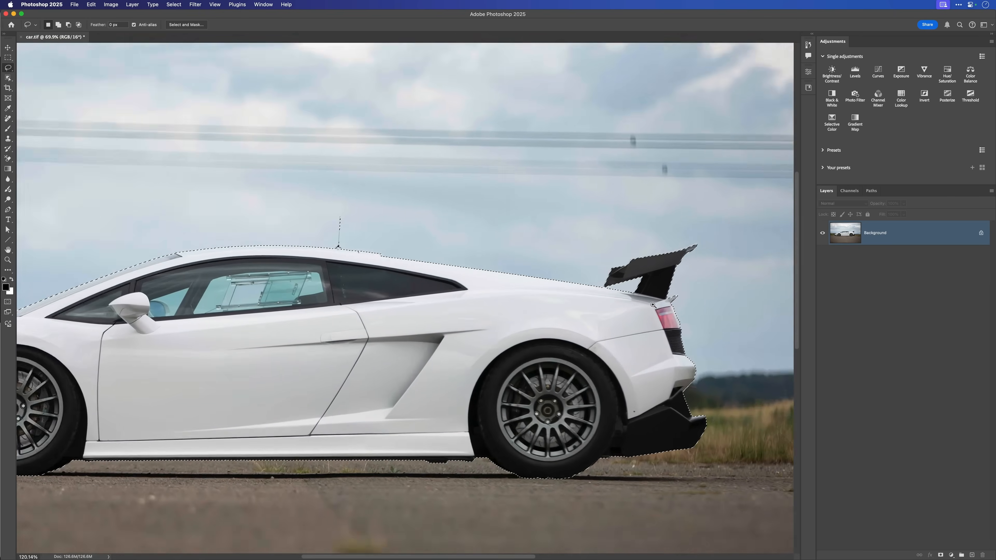
{"action": "scroll", "coordinate": [621, 336], "scroll_direction": "up", "scroll_amount": 1}
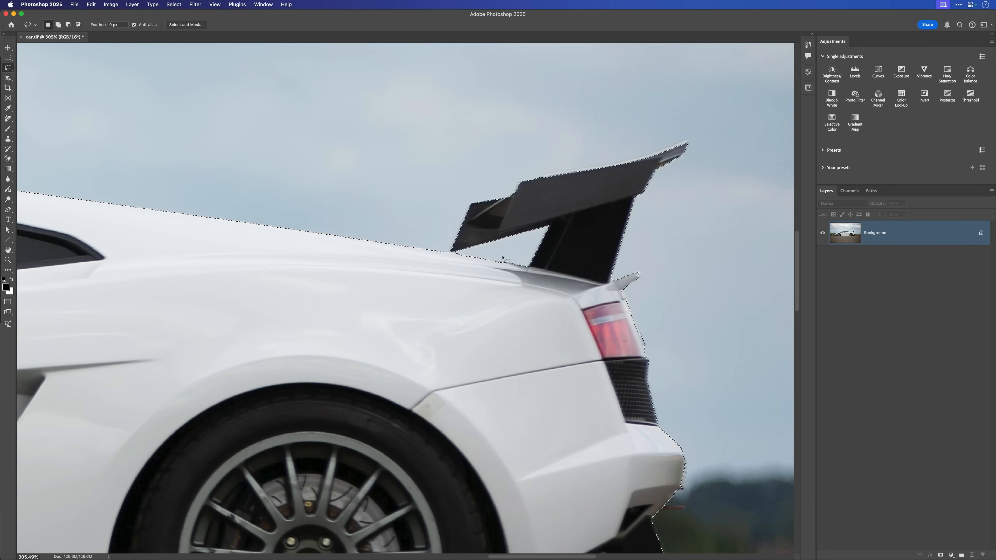
{"action": "left_click_drag", "start_coordinate": [367, 292], "coordinate": [677, 271]}
{"action": "left_click_drag", "start_coordinate": [243, 310], "coordinate": [442, 298]}
{"action": "left_click_drag", "start_coordinate": [133, 323], "coordinate": [482, 299]}
{"action": "left_click_drag", "start_coordinate": [177, 326], "coordinate": [490, 294]}
{"action": "left_click_drag", "start_coordinate": [196, 336], "coordinate": [491, 277]}
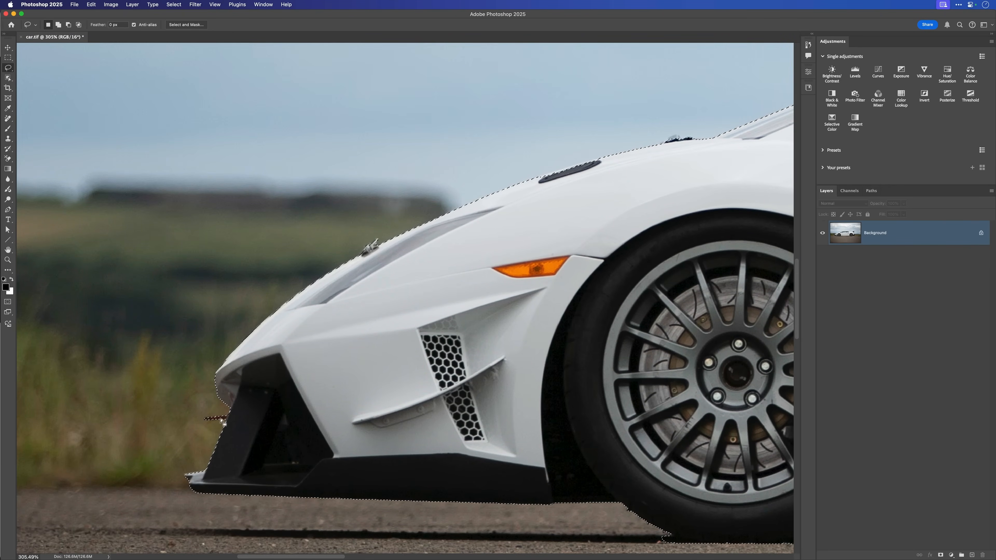
{"action": "left_click_drag", "start_coordinate": [331, 403], "coordinate": [318, 390]}
{"action": "left_click_drag", "start_coordinate": [533, 378], "coordinate": [361, 366]}
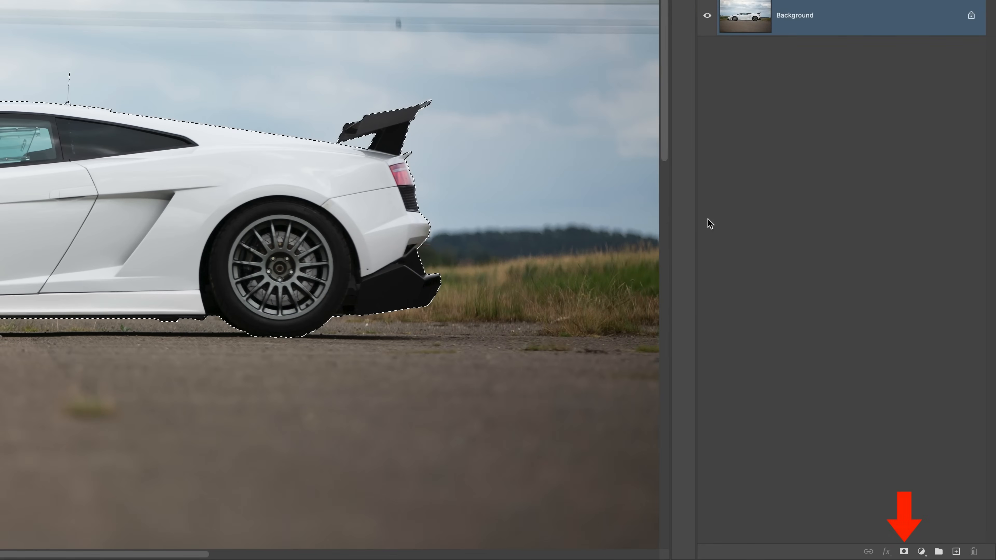
- Add a layer mask from the car selection and create a new empty layer beneath the car layer
{"action": "left_click", "coordinate": [901, 553]}
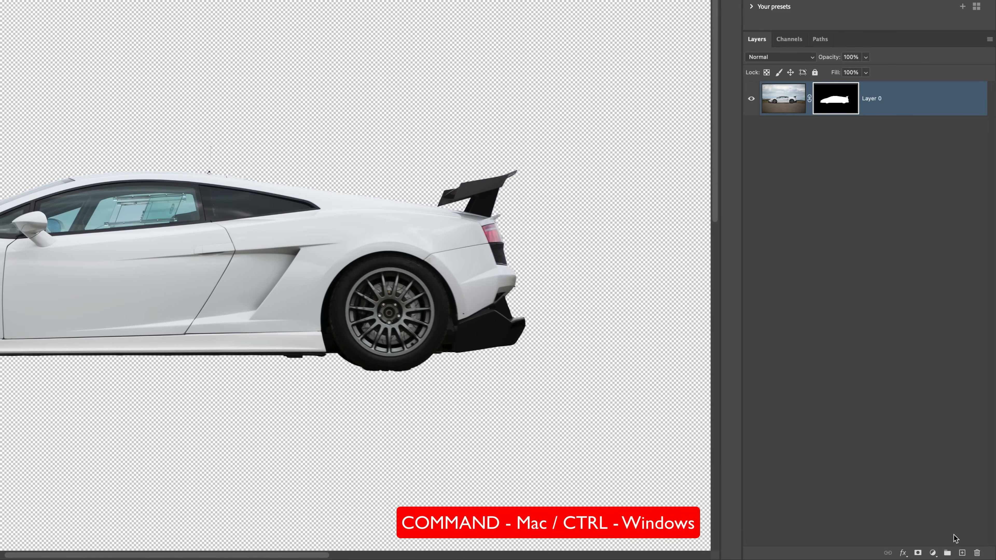
{"action": "left_click", "coordinate": [962, 553], "text": "super"}
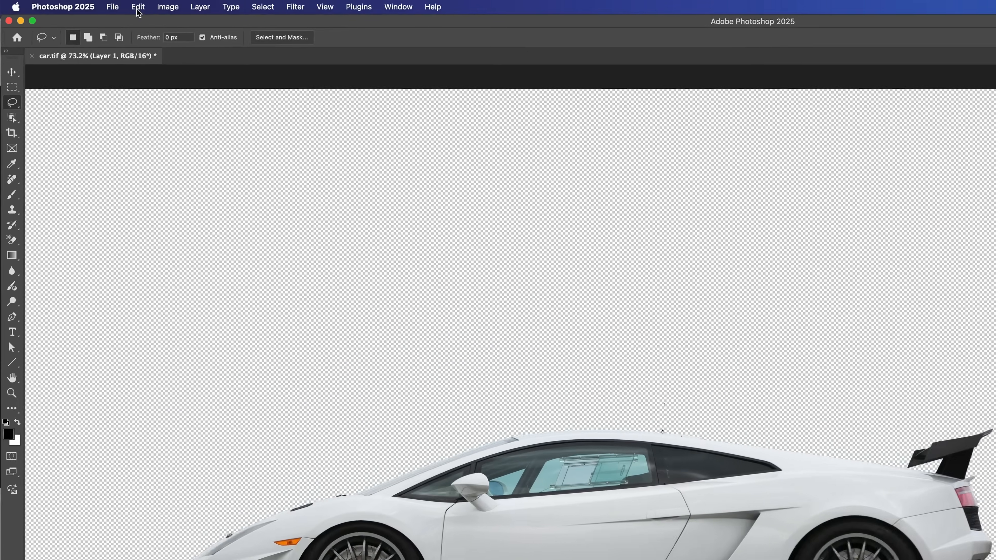
- Fill the new layer beneath the car with white
{"action": "left_click", "coordinate": [91, 5]}
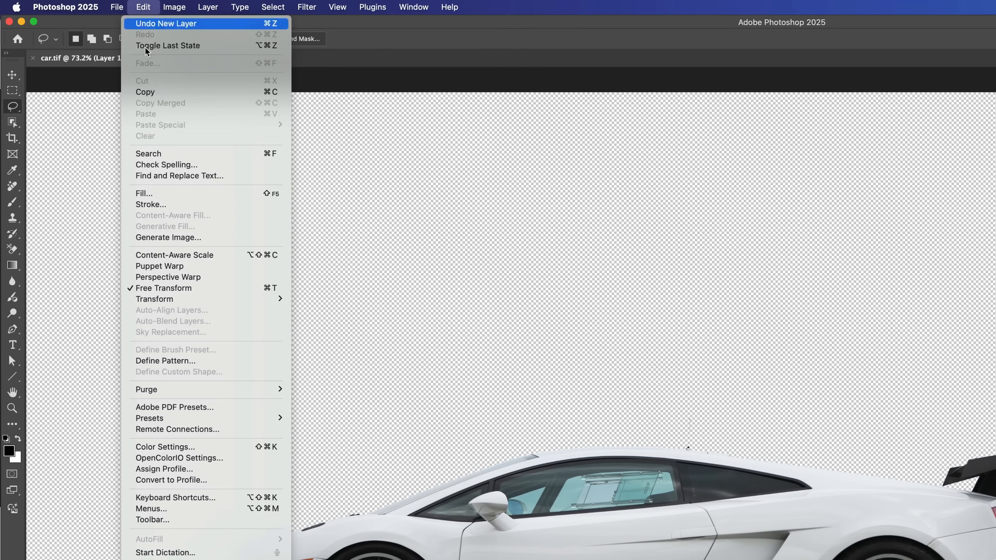
{"action": "left_click", "coordinate": [153, 195]}
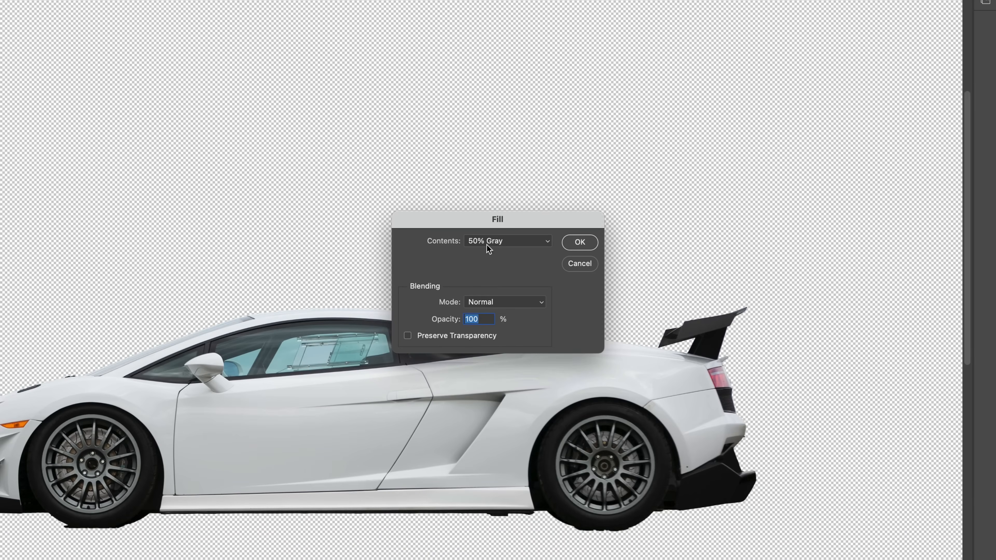
{"action": "left_click", "coordinate": [495, 242]}
{"action": "left_click", "coordinate": [491, 253]}
{"action": "left_click", "coordinate": [580, 243]}
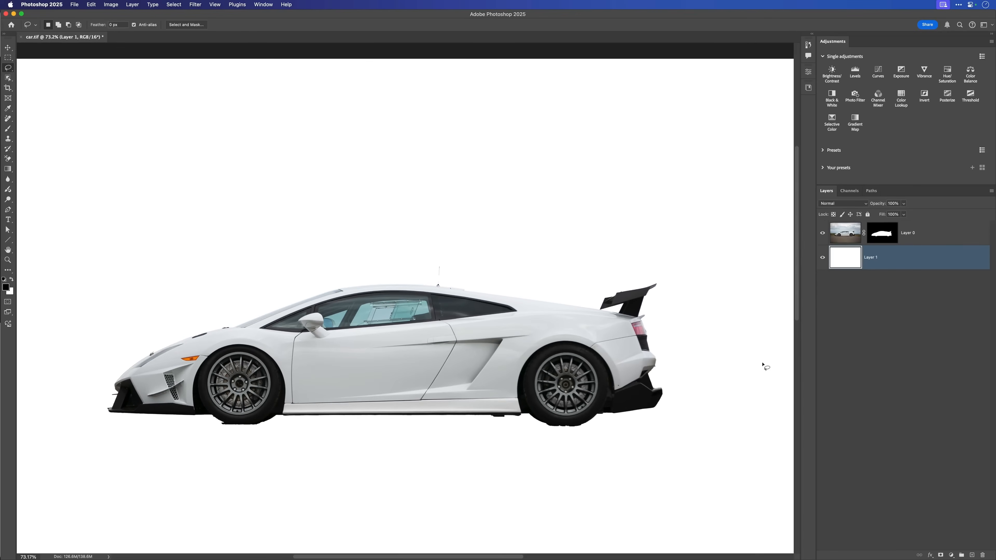
- On the car layer's mask, paint the missing middle section of the roof antenna white with a small, harder brush
{"action": "left_click", "coordinate": [842, 235]}
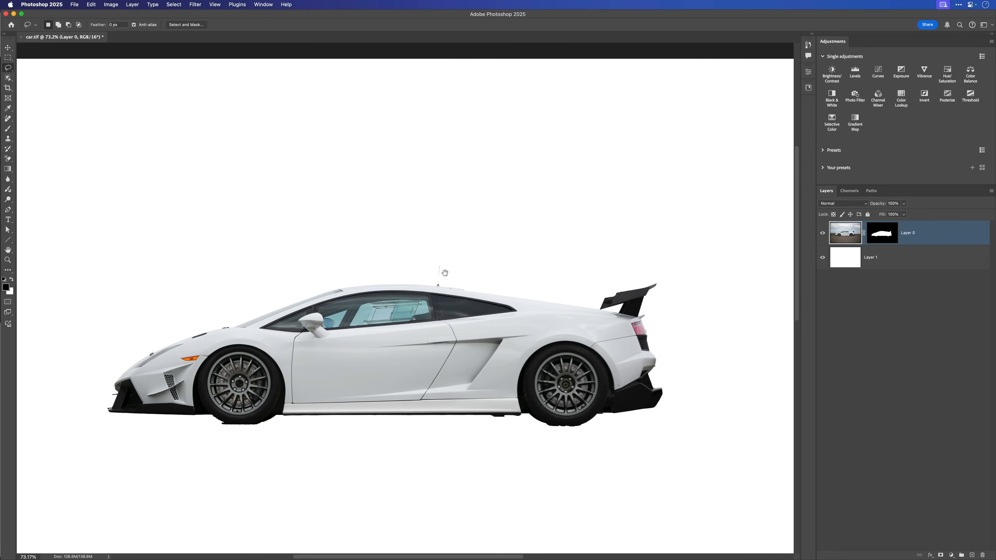
{"action": "scroll", "coordinate": [445, 272], "scroll_direction": "up", "scroll_amount": 10}
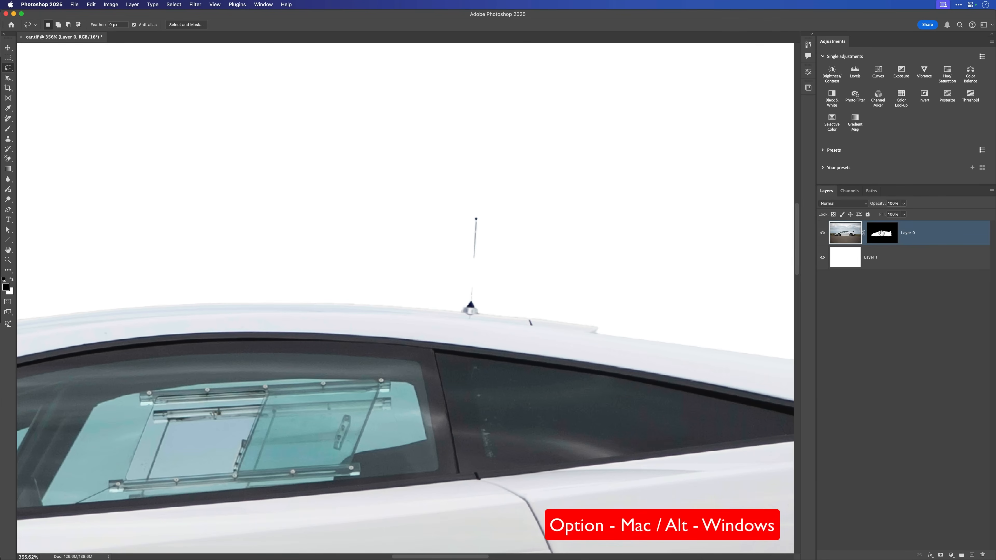
{"action": "left_click", "coordinate": [882, 235], "text": "alt"}
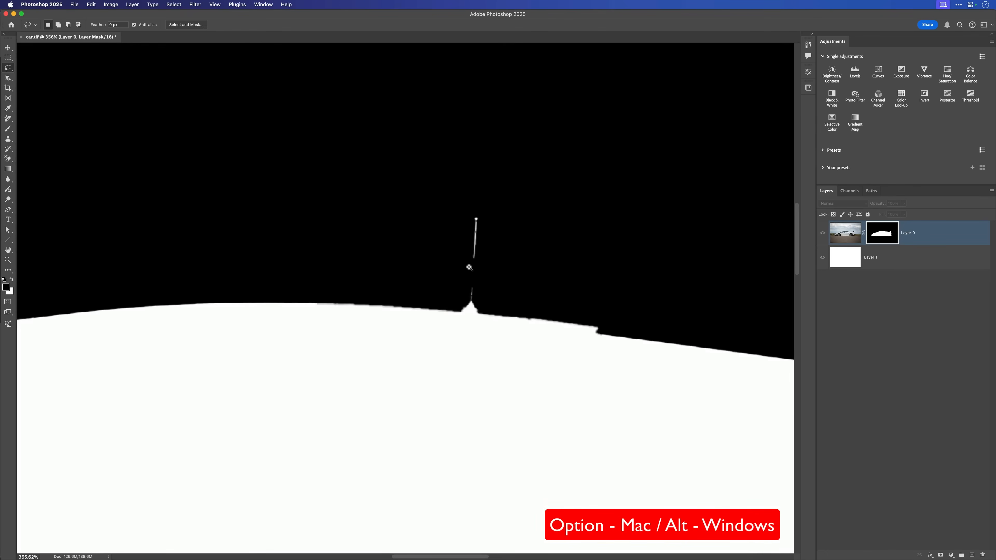
{"action": "left_click_drag", "start_coordinate": [469, 268], "coordinate": [486, 282]}
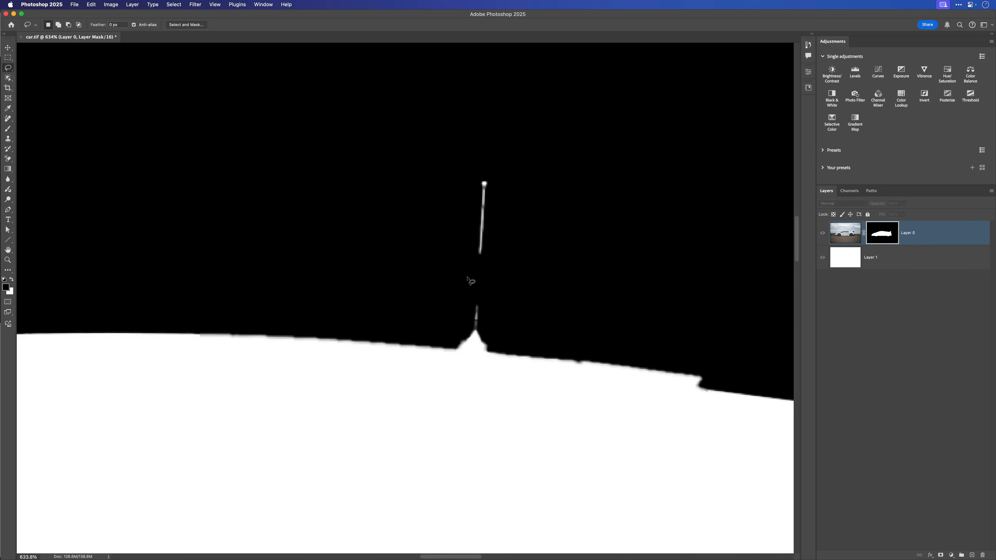
{"action": "key", "text": "b"}
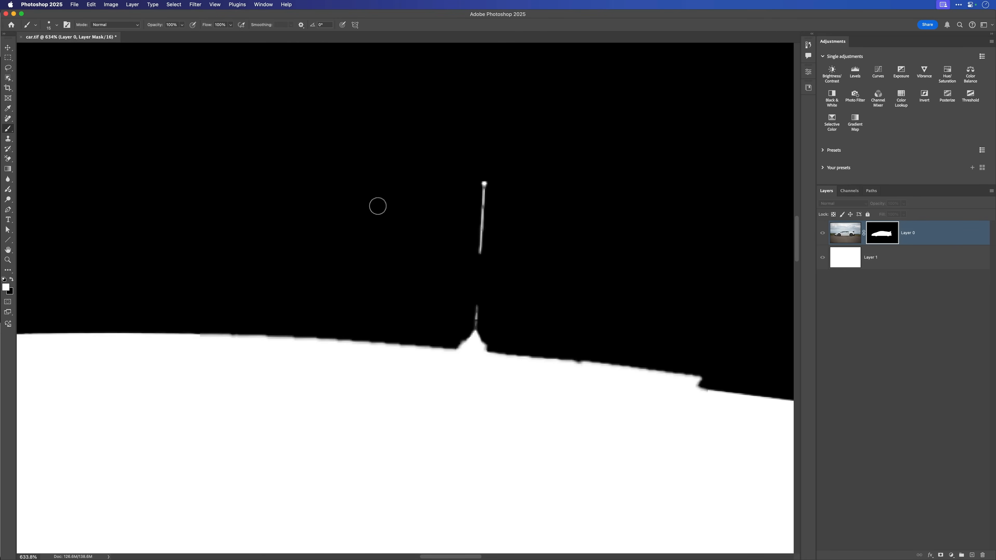
{"action": "right_click", "coordinate": [366, 214]}
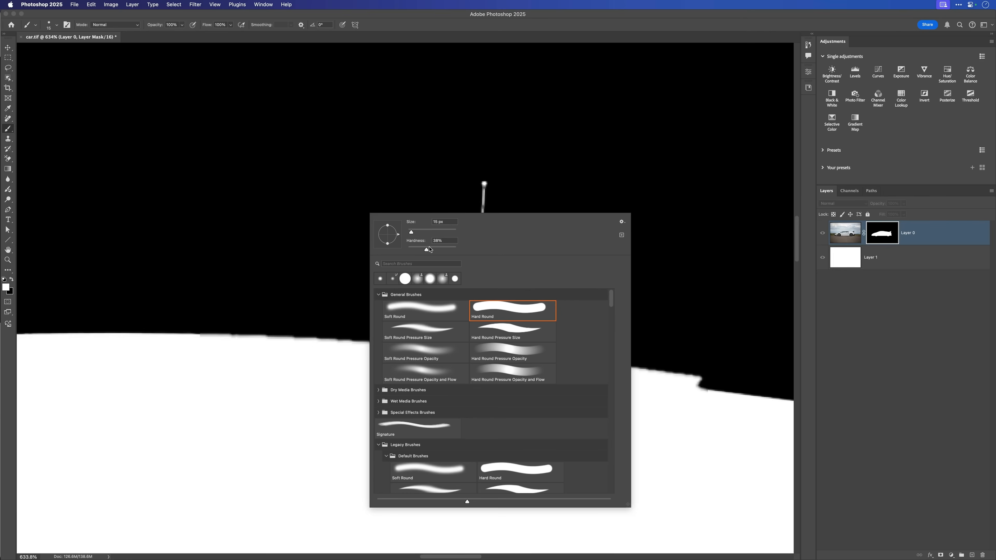
{"action": "left_click", "coordinate": [457, 252]}
{"action": "left_click", "coordinate": [544, 21]}
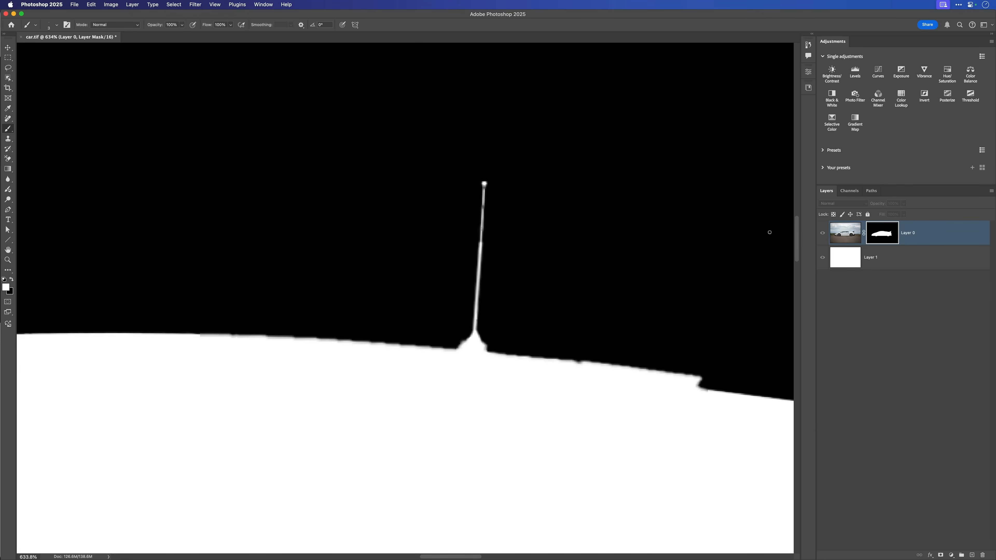
{"action": "left_click", "coordinate": [880, 238], "text": "alt"}
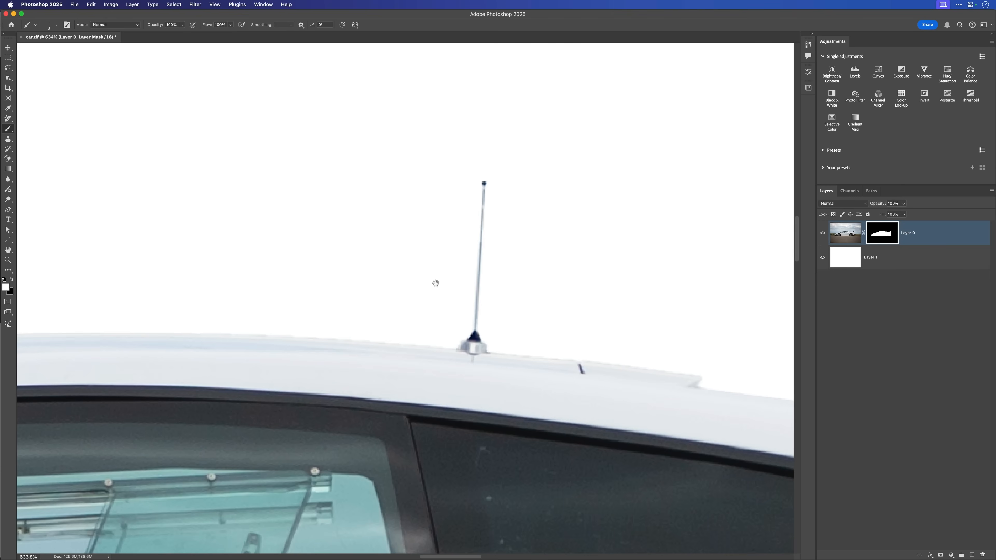
- Draw an elliptical selection fitted to the bottom edge of the front tyre
{"action": "left_click_drag", "start_coordinate": [426, 326], "coordinate": [310, 322]}
{"action": "left_click_drag", "start_coordinate": [413, 380], "coordinate": [438, 344]}
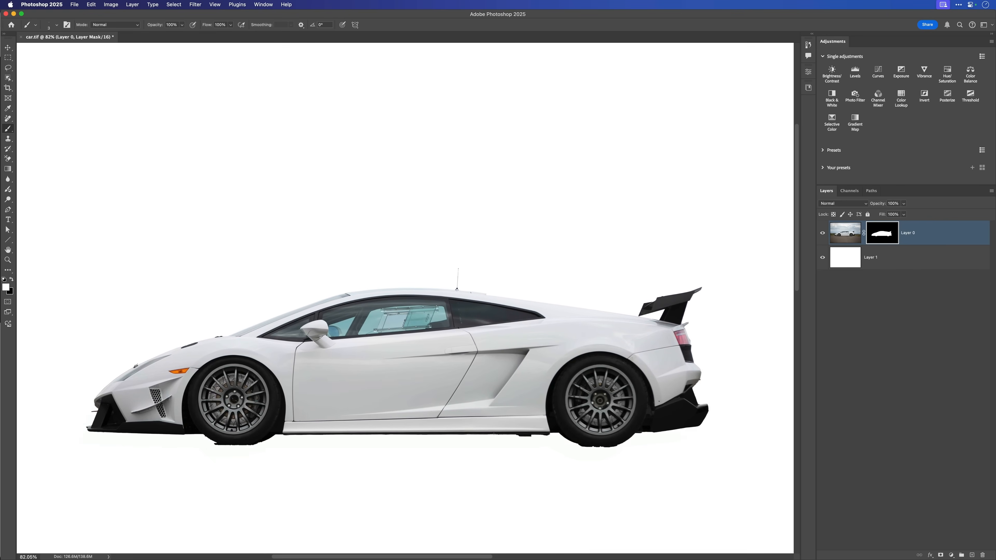
{"action": "left_click_drag", "start_coordinate": [255, 464], "coordinate": [253, 448]}
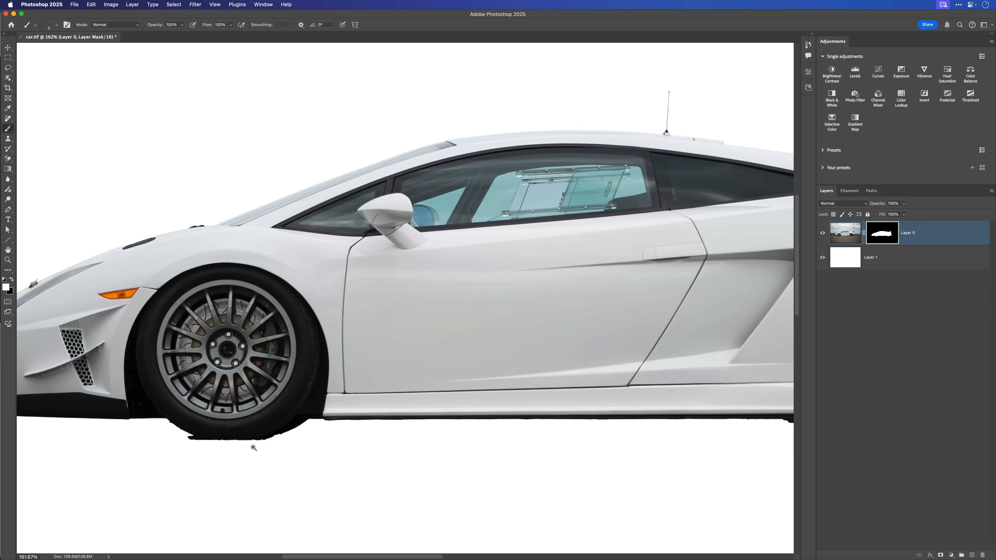
{"action": "scroll", "coordinate": [385, 457], "scroll_direction": "right", "scroll_amount": 10}
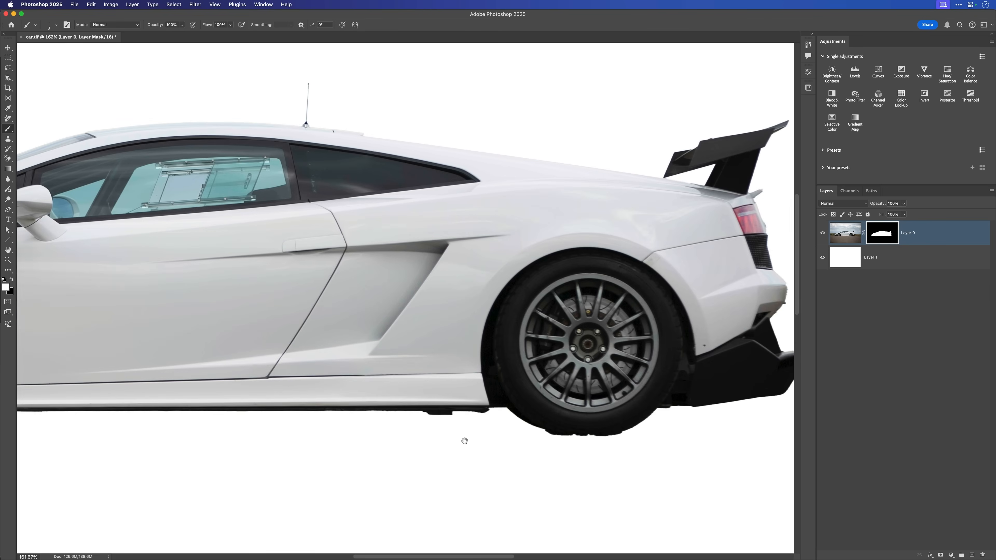
{"action": "left_click_drag", "start_coordinate": [210, 434], "coordinate": [422, 403]}
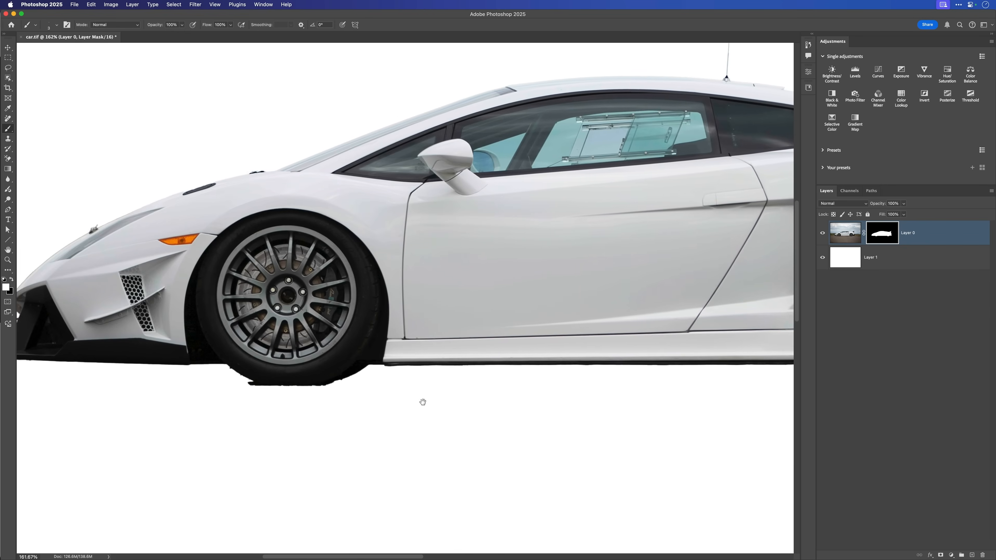
{"action": "left_click_drag", "start_coordinate": [274, 340], "coordinate": [286, 355]}
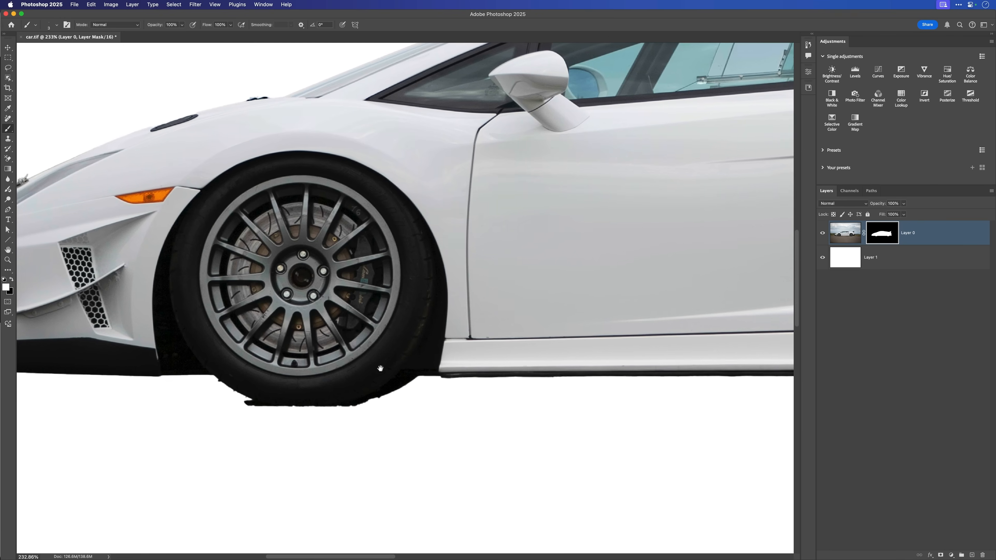
{"action": "scroll", "coordinate": [382, 370], "scroll_direction": "left", "scroll_amount": 3}
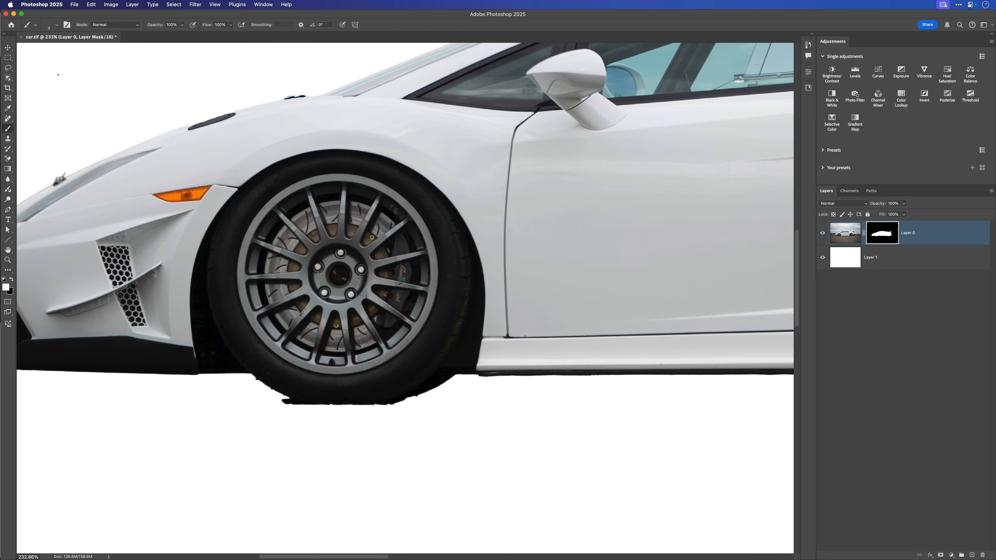
{"action": "key", "text": "m"}
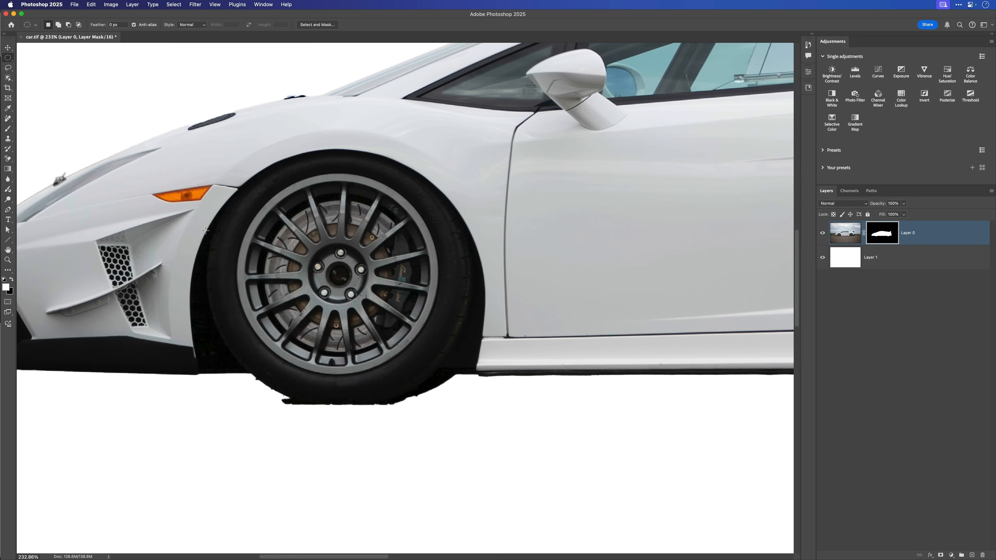
{"action": "left_click_drag", "start_coordinate": [216, 242], "coordinate": [396, 378]}
{"action": "left_click_drag", "start_coordinate": [439, 422], "coordinate": [474, 422]}
{"action": "left_click_drag", "start_coordinate": [501, 408], "coordinate": [502, 408]}
- Add a second elliptical selection fitted to the bottom edge of the rear tyre
{"action": "scroll", "coordinate": [574, 390], "scroll_direction": "right", "scroll_amount": 15}
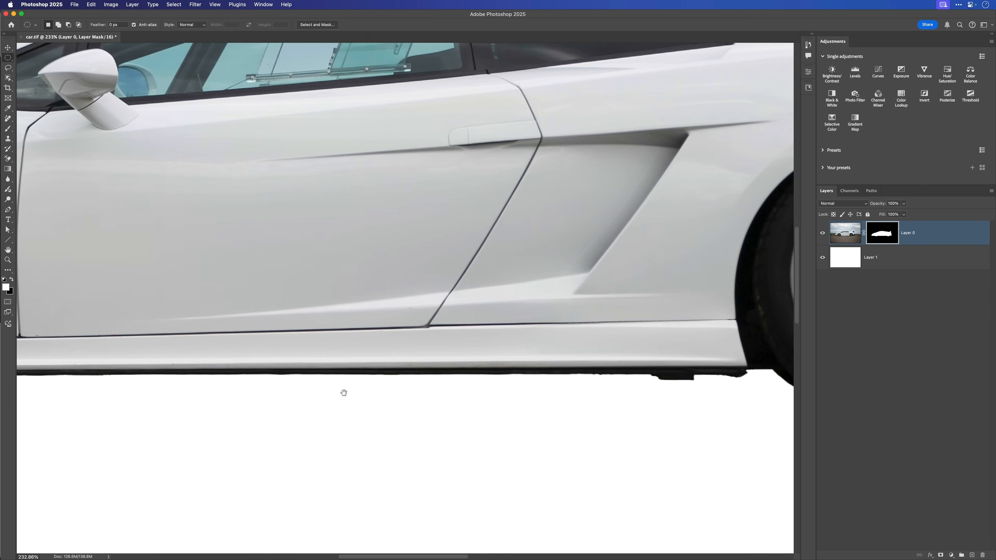
{"action": "scroll", "coordinate": [385, 399], "scroll_direction": "right", "scroll_amount": 10}
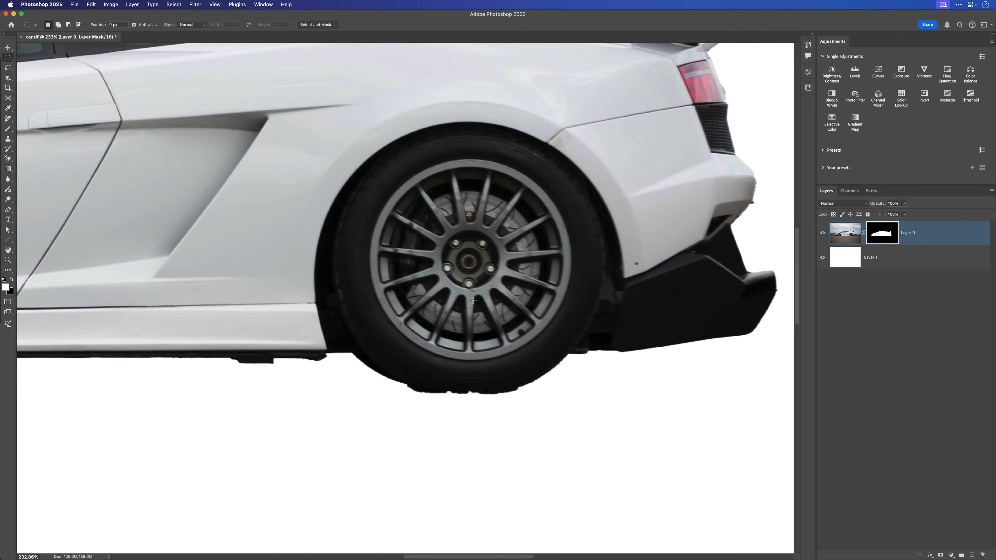
{"action": "left_click_drag", "start_coordinate": [356, 266], "coordinate": [594, 394]}
{"action": "key", "text": "space"}
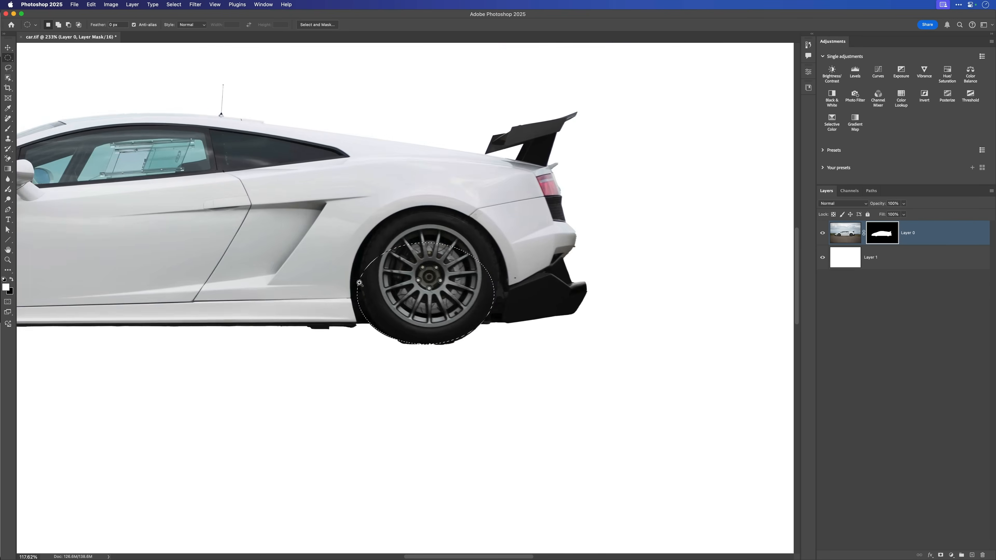
{"action": "left_click_drag", "start_coordinate": [359, 283], "coordinate": [343, 282]}
{"action": "left_click_drag", "start_coordinate": [477, 260], "coordinate": [608, 261]}
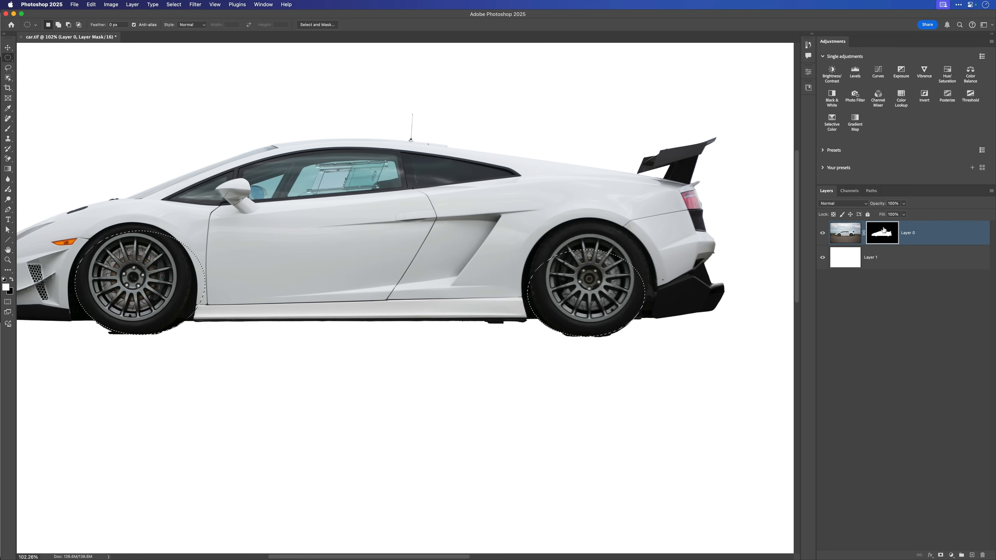
- Set up a black Brush enlarged to 35 px for masking beneath the front tyre and undo the last change
{"action": "key", "text": "b"}
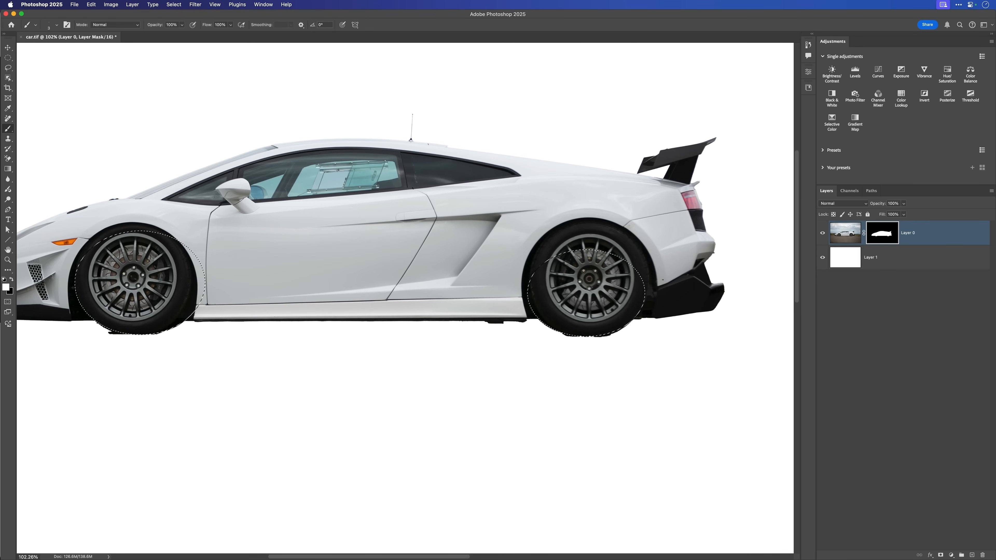
{"action": "key", "text": "x"}
{"action": "mouse_move", "coordinate": [124, 332]}
{"action": "left_mouse_down"}
{"action": "mouse_move", "coordinate": [158, 348]}
{"action": "mouse_move", "coordinate": [293, 344]}
{"action": "left_mouse_up"}
{"action": "key", "text": "]"}
{"action": "key", "text": "]"}
{"action": "key", "text": "]"}
{"action": "key", "text": "]"}
{"action": "key", "text": "]"}
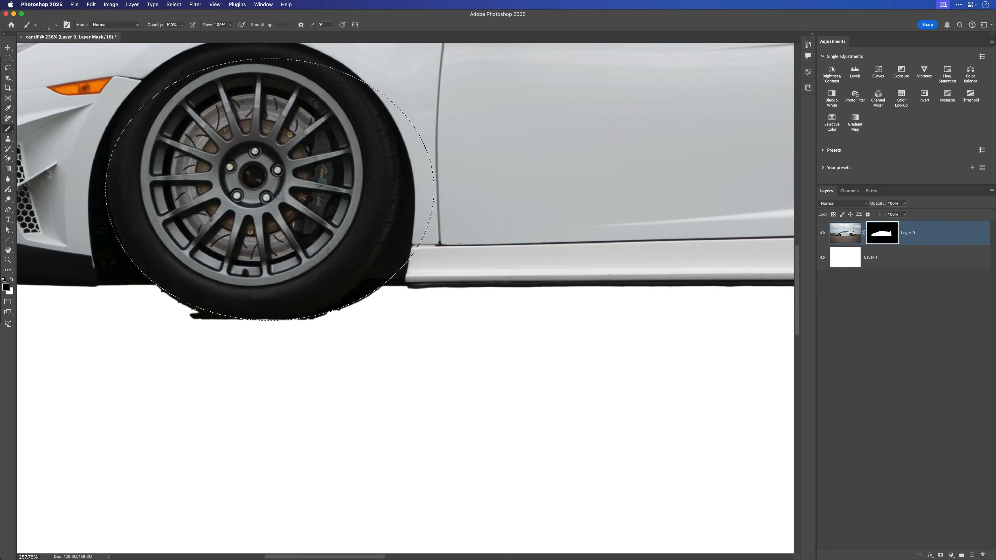
{"action": "key", "text": "]"}
{"action": "key", "text": "]"}
{"action": "key", "text": "]"}
{"action": "key", "text": "]"}
{"action": "key", "text": "]"}
{"action": "key", "text": "]"}
{"action": "key", "text": "]"}
{"action": "key", "text": "super+z"}
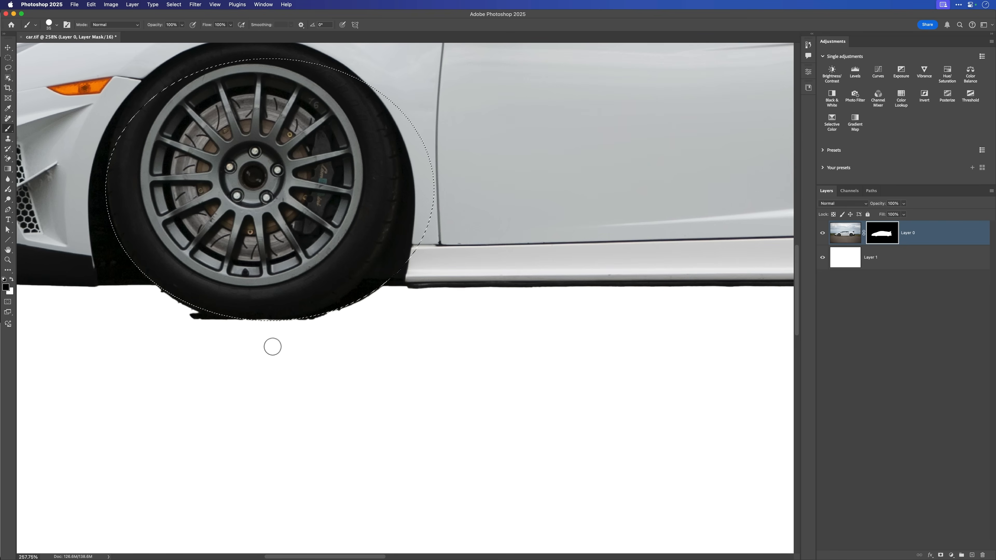
- Invert the selection so that everything outside the two tyre ellipses is selected
{"action": "left_click_drag", "start_coordinate": [297, 348], "coordinate": [258, 340]}
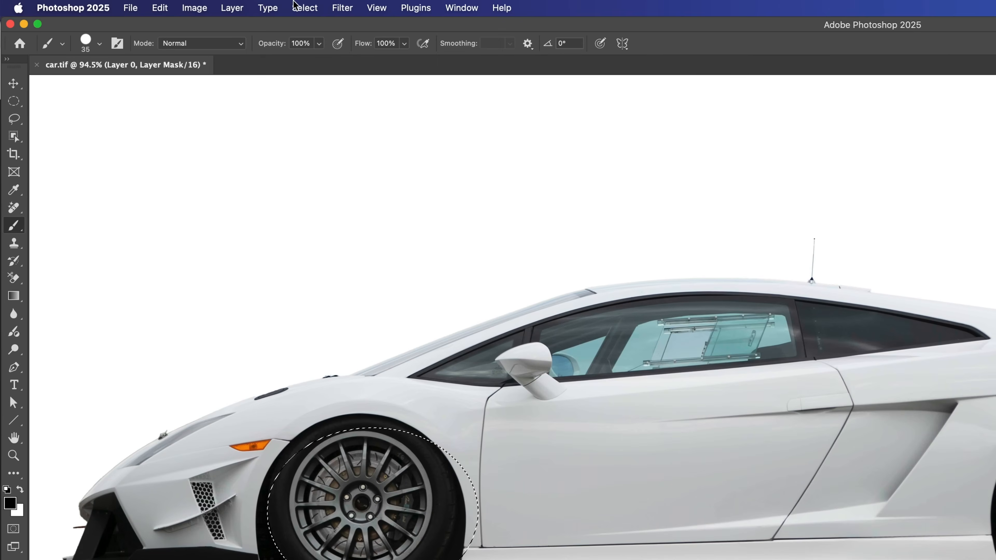
{"action": "left_click", "coordinate": [305, 9]}
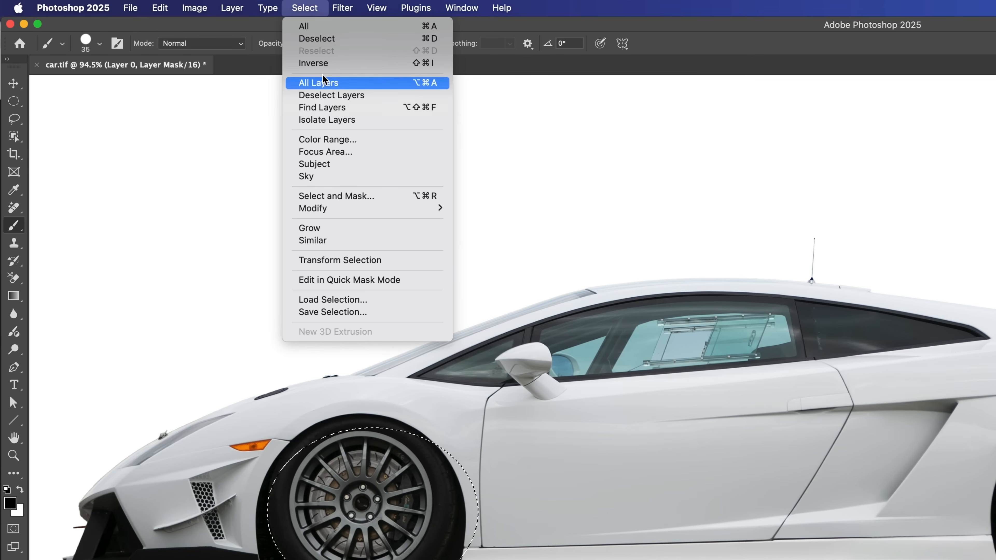
{"action": "left_click", "coordinate": [327, 65]}
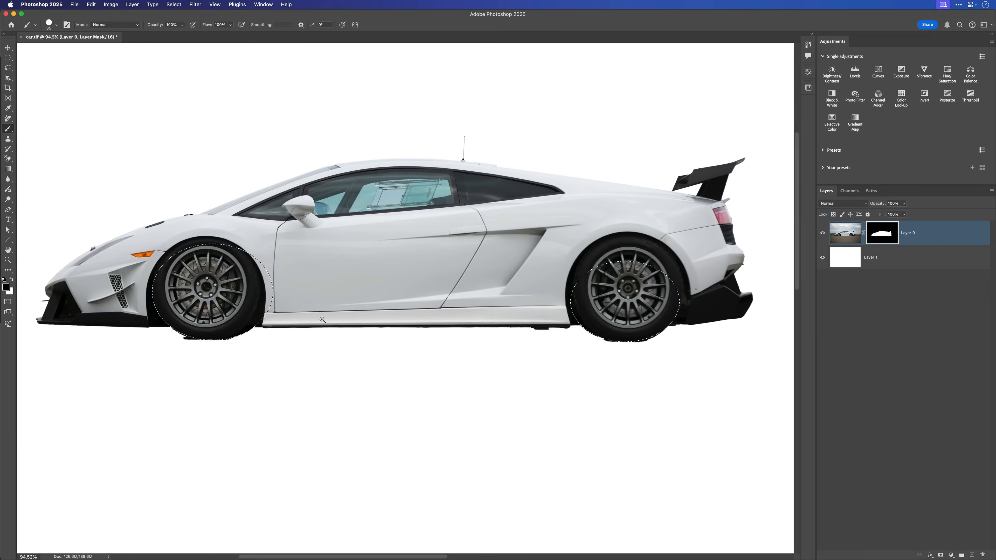
{"action": "left_click_drag", "start_coordinate": [320, 316], "coordinate": [302, 316]}
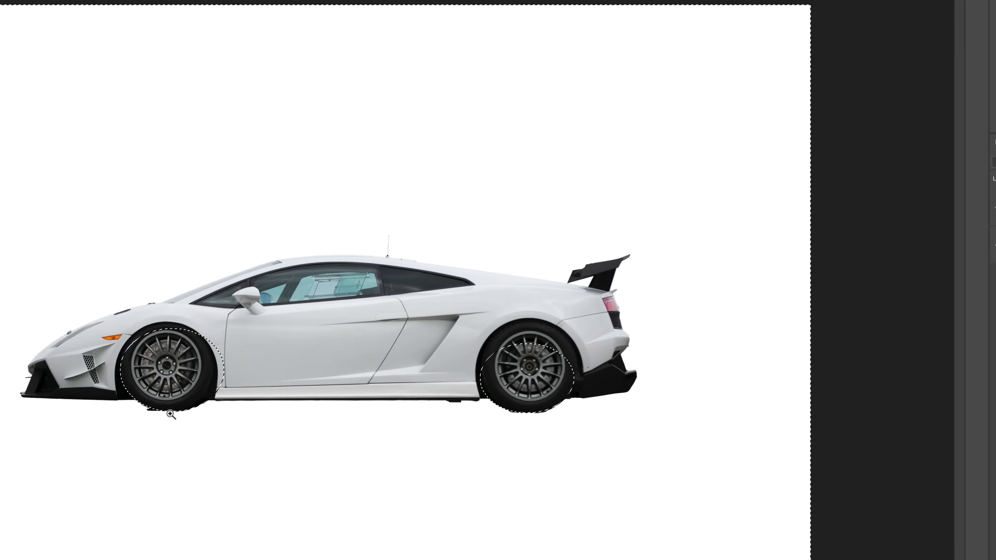
- Paint black on the mask with an enlarged brush along the front tyre's bottom edge to hide the ground remnants
{"action": "left_click_drag", "start_coordinate": [66, 459], "coordinate": [115, 459]}
{"action": "left_click_drag", "start_coordinate": [321, 382], "coordinate": [321, 380]}
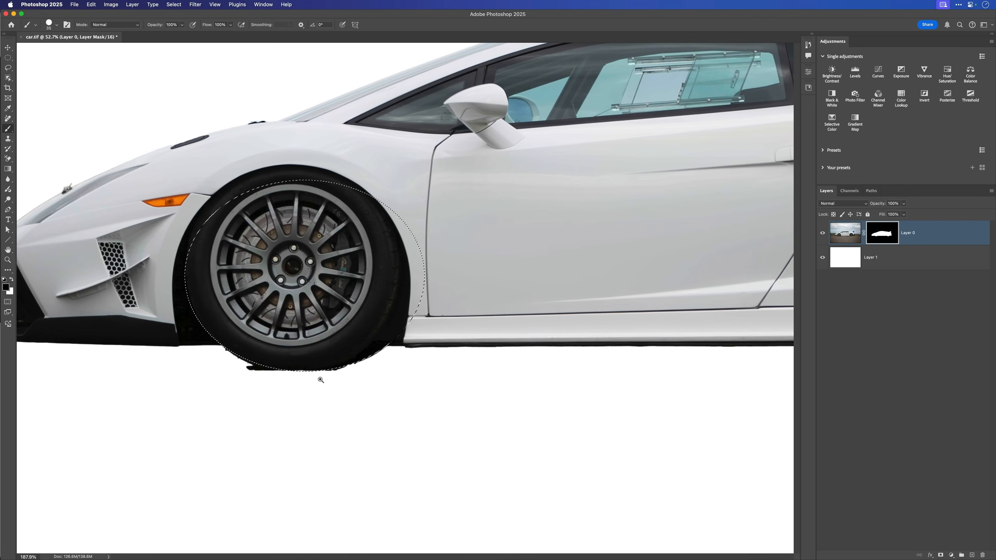
{"action": "key", "text": "]"}
{"action": "key", "text": "]"}
{"action": "key", "text": "]"}
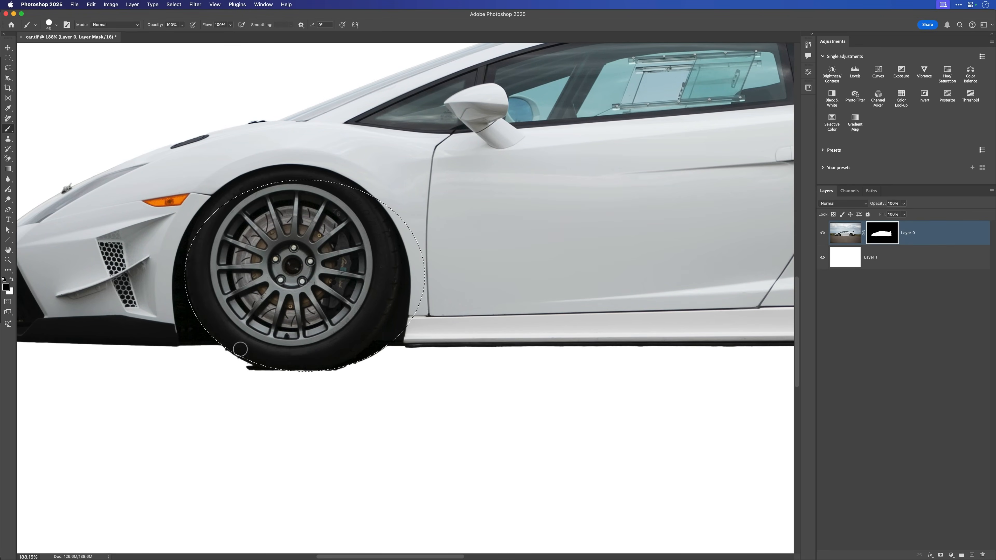
{"action": "mouse_move", "coordinate": [224, 357]}
{"action": "left_mouse_down"}
{"action": "mouse_move", "coordinate": [269, 373]}
{"action": "mouse_move", "coordinate": [345, 375]}
{"action": "left_mouse_up"}
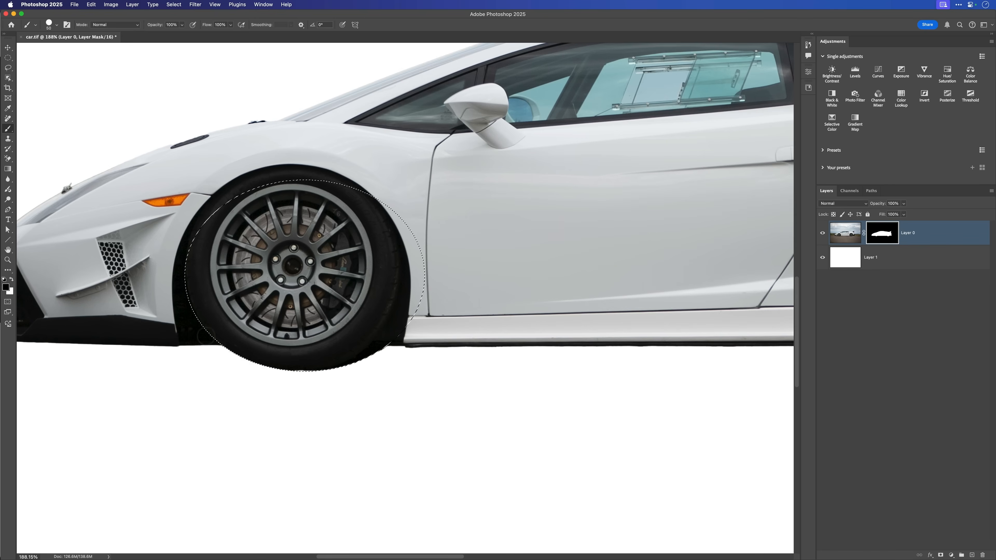
- Mask out the ragged remnants along the rear tyre's bottom edge with black and clear the selection
{"action": "left_click_drag", "start_coordinate": [467, 369], "coordinate": [184, 367]}
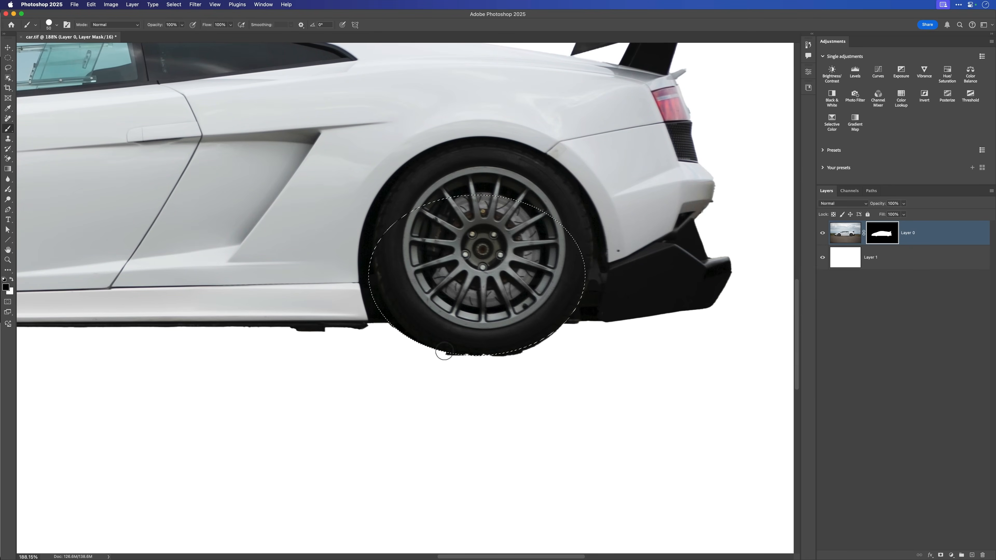
{"action": "left_click_drag", "start_coordinate": [498, 357], "coordinate": [556, 339]}
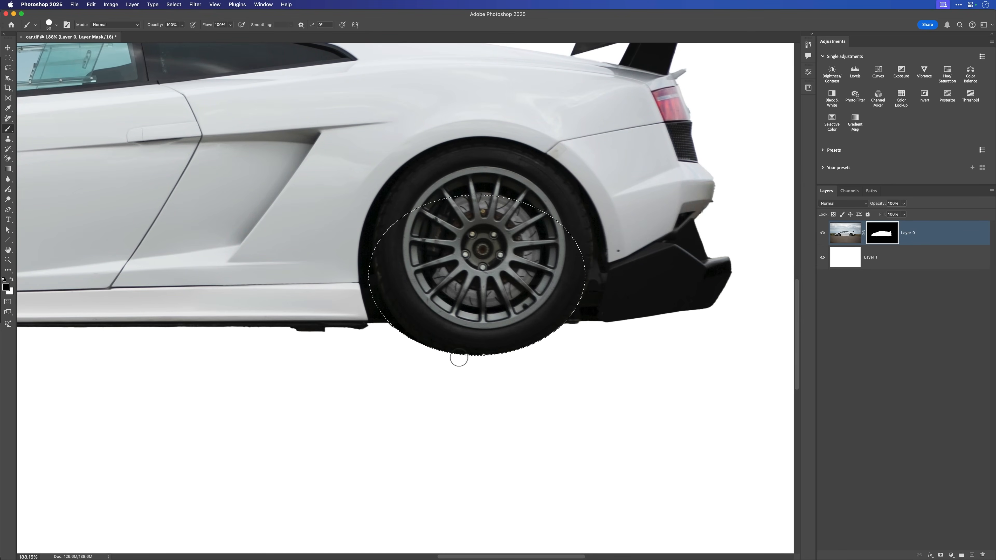
{"action": "key", "text": "super+0"}
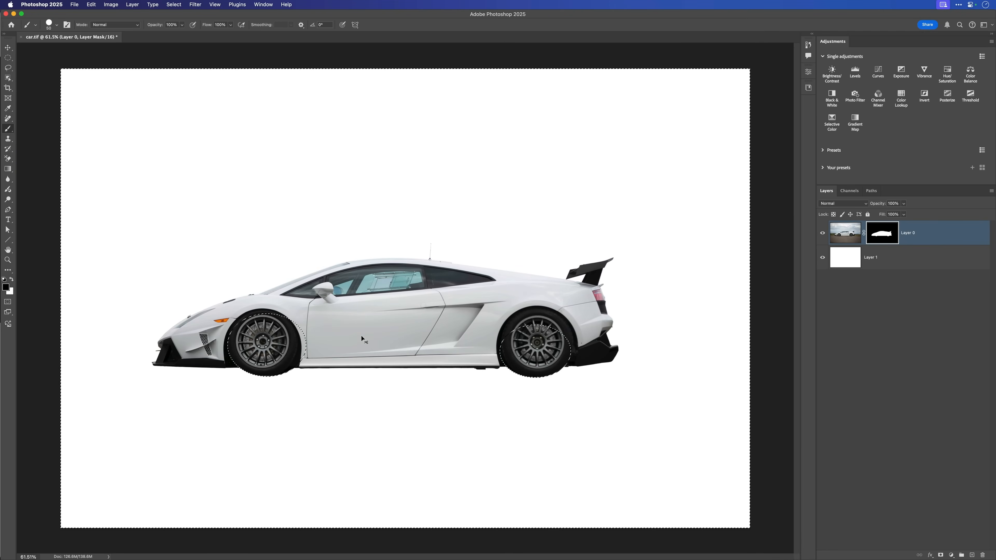
{"action": "key", "text": "super+d"}
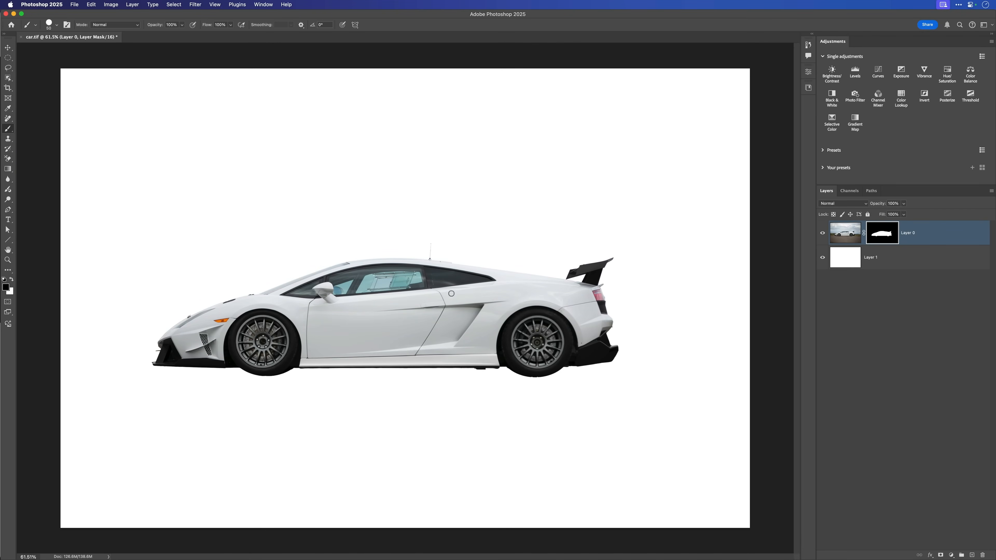
- Display the car layer's mask on its own to check its outline
{"action": "scroll", "coordinate": [451, 294], "scroll_direction": "up", "scroll_amount": 2}
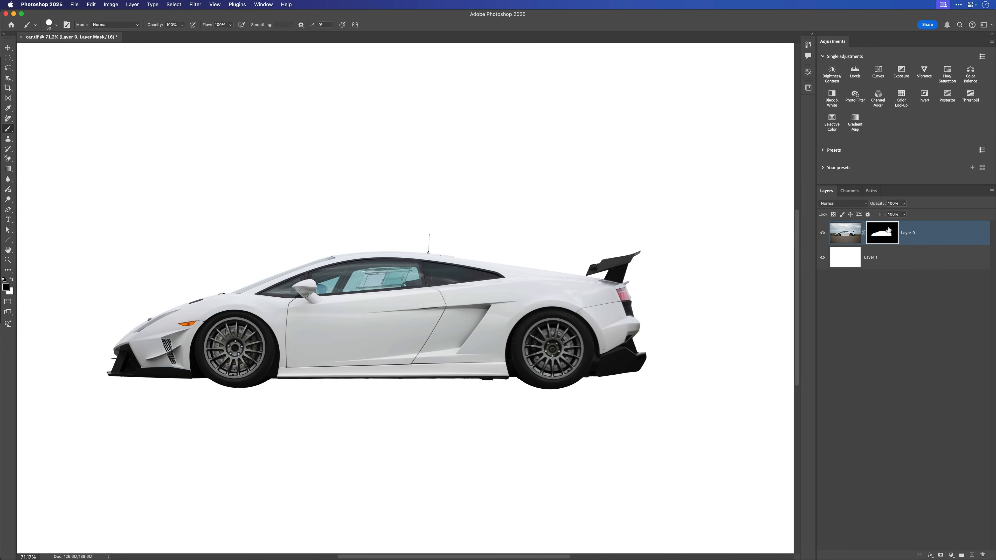
{"action": "left_click", "coordinate": [880, 233], "text": "alt"}
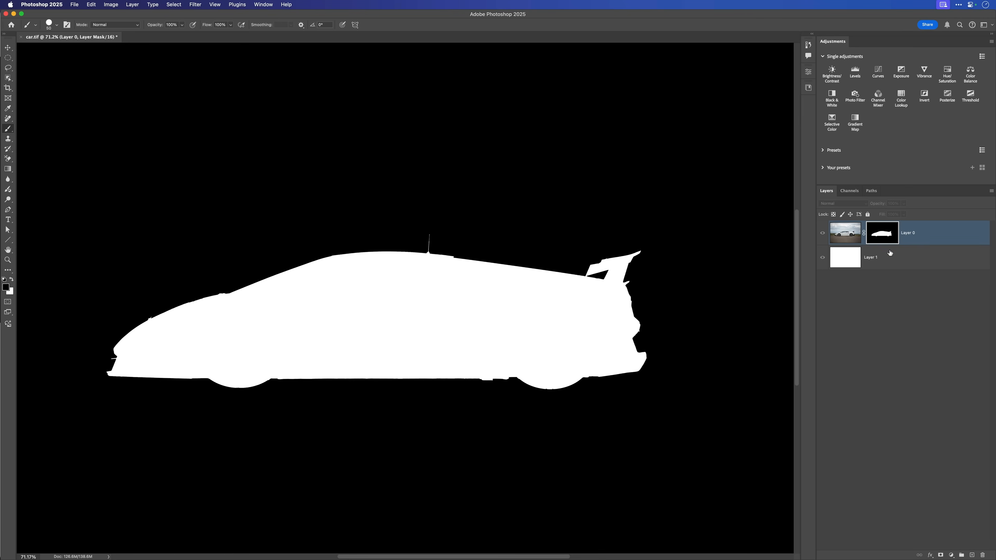
- Examine the mask's outline along the roof, antenna, rear wing and rear bumper for rough edges
{"action": "left_click_drag", "start_coordinate": [486, 259], "coordinate": [534, 296]}
{"action": "left_click_drag", "start_coordinate": [517, 344], "coordinate": [570, 342]}
{"action": "left_click_drag", "start_coordinate": [315, 313], "coordinate": [452, 325]}
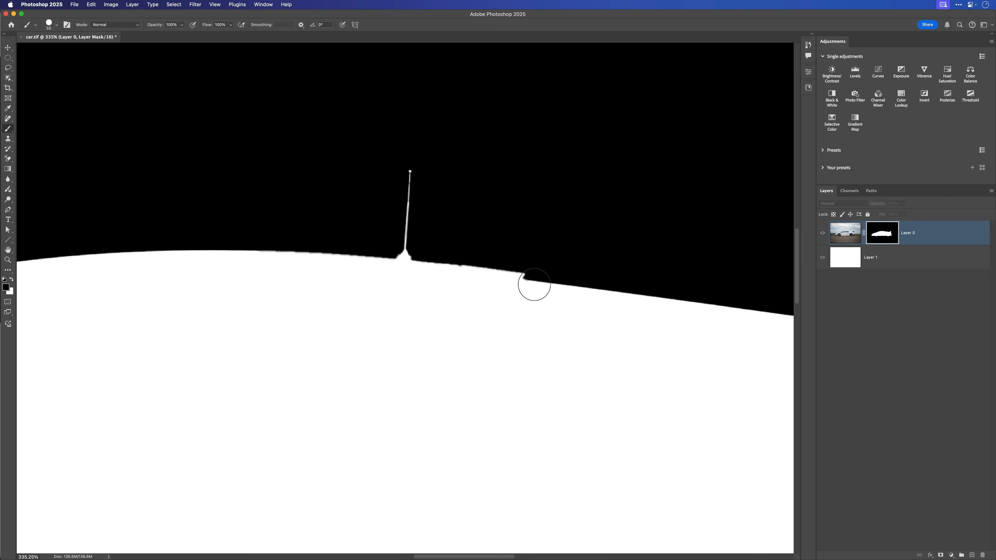
{"action": "left_click_drag", "start_coordinate": [534, 284], "coordinate": [306, 278]}
{"action": "left_click_drag", "start_coordinate": [477, 321], "coordinate": [358, 309]}
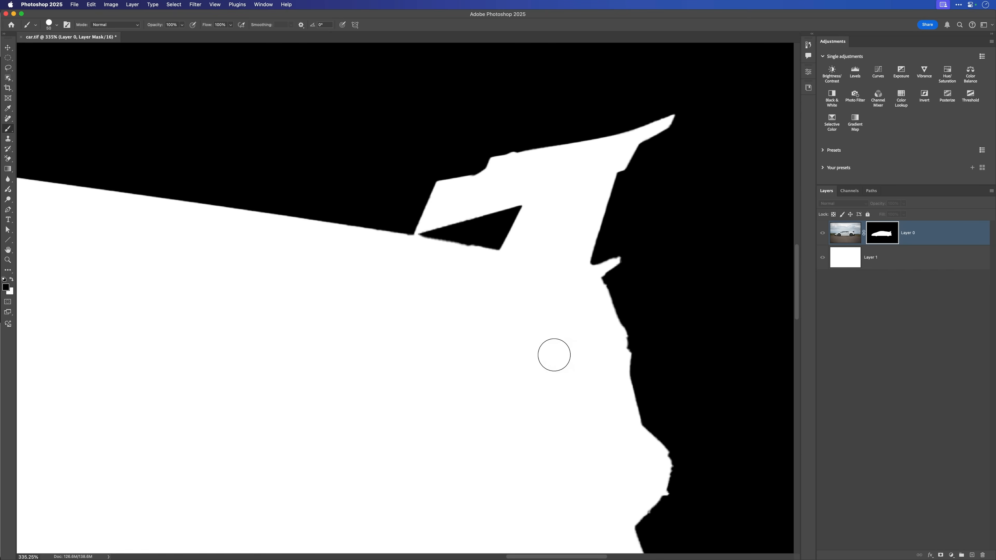
{"action": "mouse_move", "coordinate": [558, 351]}
{"action": "left_mouse_down"}
{"action": "mouse_move", "coordinate": [391, 340]}
{"action": "mouse_move", "coordinate": [561, 331]}
{"action": "mouse_move", "coordinate": [439, 323]}
{"action": "mouse_move", "coordinate": [463, 338]}
{"action": "left_mouse_up"}
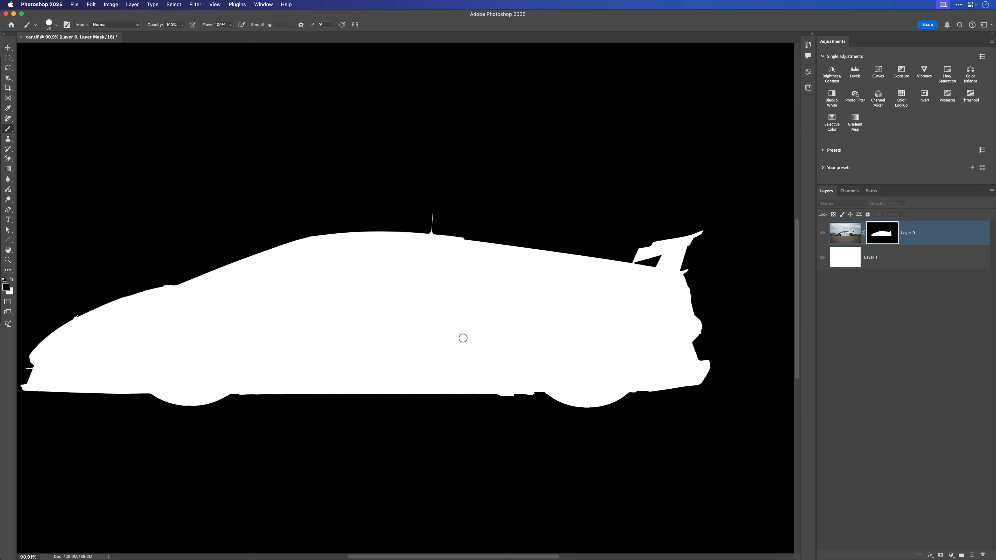
- Draw a loose Lasso selection around the car silhouette, starting and ending at the antenna's base so the antenna stays outside it
{"action": "key", "text": "l"}
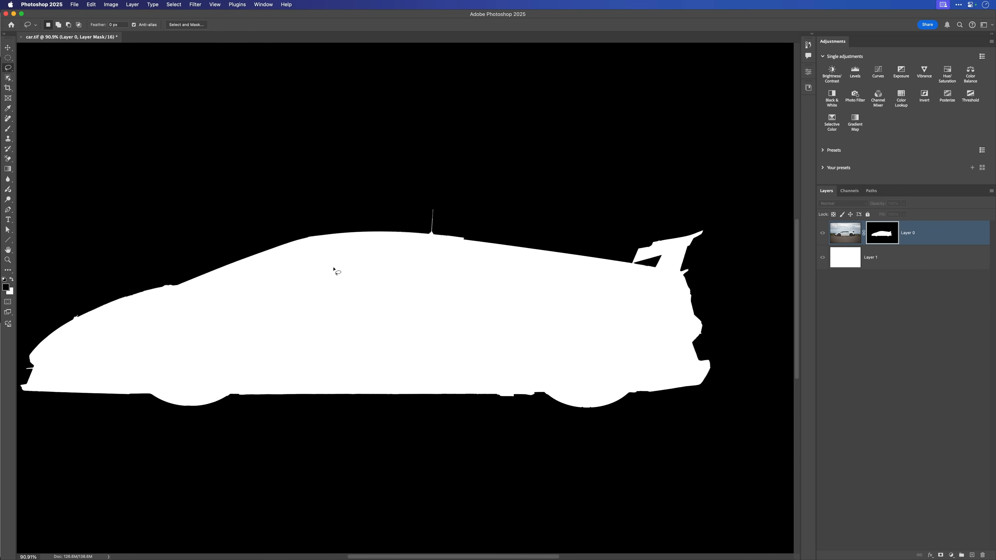
{"action": "scroll", "coordinate": [433, 222], "scroll_direction": "up", "scroll_amount": 3}
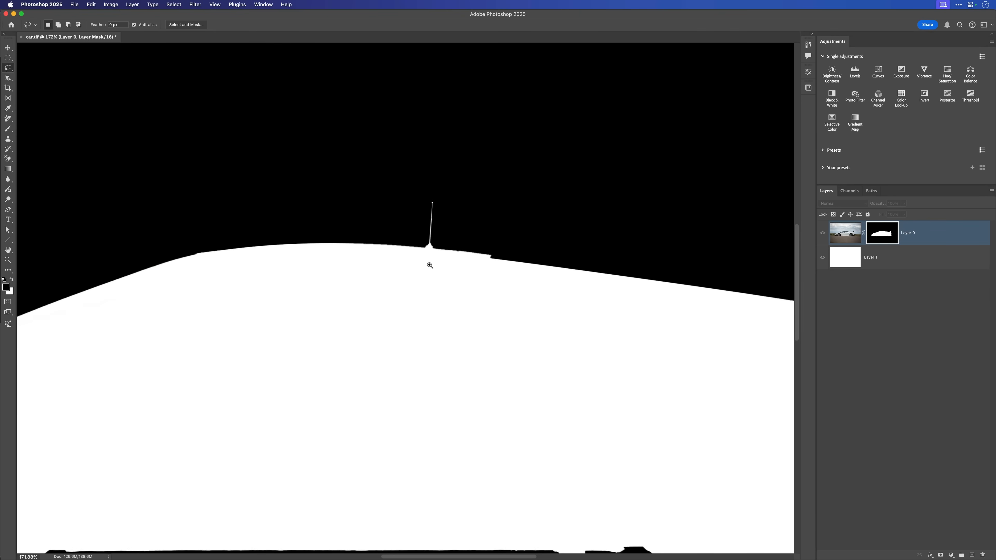
{"action": "scroll", "coordinate": [430, 266], "scroll_direction": "down", "scroll_amount": 3}
{"action": "left_click_drag", "start_coordinate": [378, 318], "coordinate": [428, 303]}
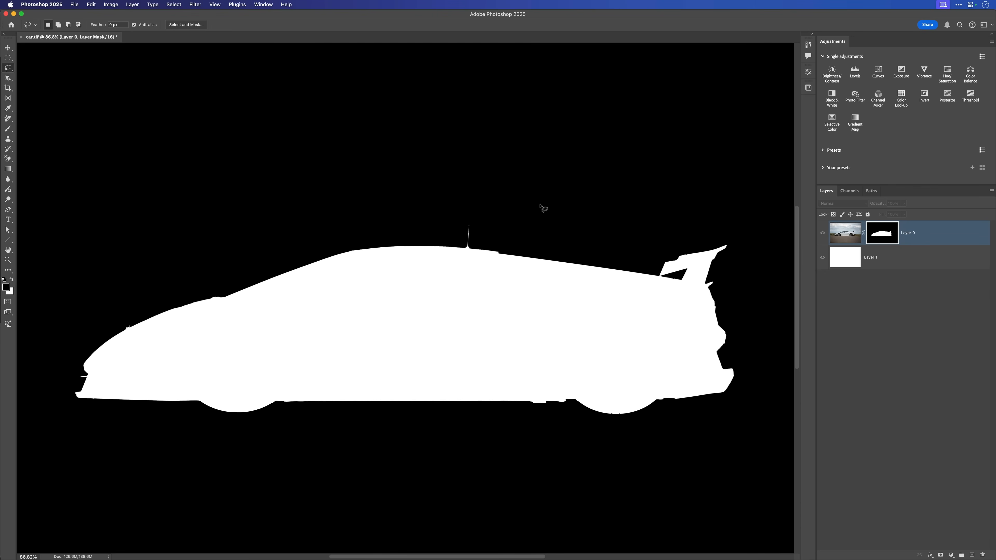
{"action": "mouse_move", "coordinate": [483, 237]}
{"action": "left_mouse_down"}
{"action": "mouse_move", "coordinate": [578, 192]}
{"action": "mouse_move", "coordinate": [689, 187]}
{"action": "left_mouse_up"}
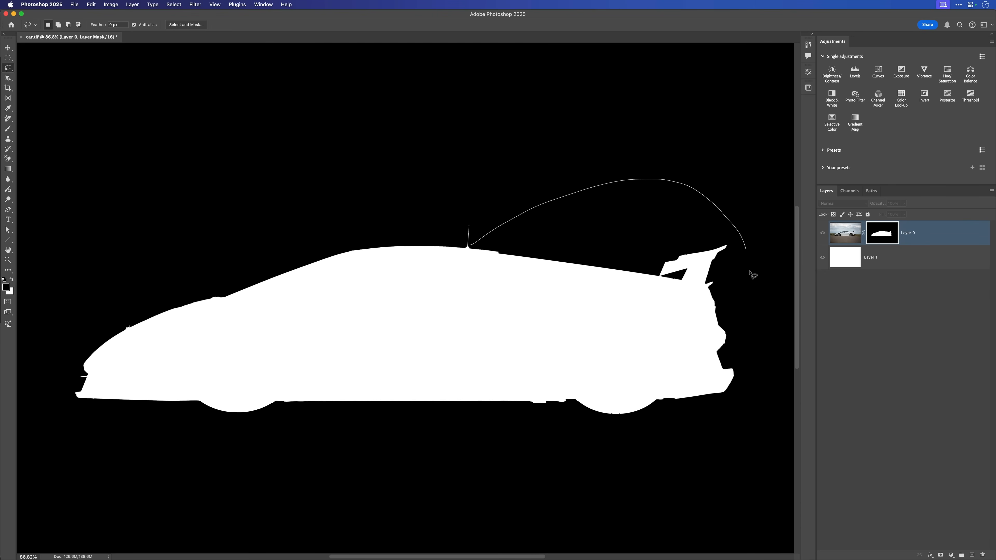
{"action": "mouse_move", "coordinate": [741, 442]}
{"action": "left_mouse_down"}
{"action": "mouse_move", "coordinate": [548, 474]}
{"action": "mouse_move", "coordinate": [266, 485]}
{"action": "left_mouse_up"}
{"action": "mouse_move", "coordinate": [42, 423]}
{"action": "left_mouse_down"}
{"action": "mouse_move", "coordinate": [62, 351]}
{"action": "mouse_move", "coordinate": [175, 251]}
{"action": "mouse_move", "coordinate": [301, 212]}
{"action": "mouse_move", "coordinate": [387, 221]}
{"action": "left_mouse_up"}
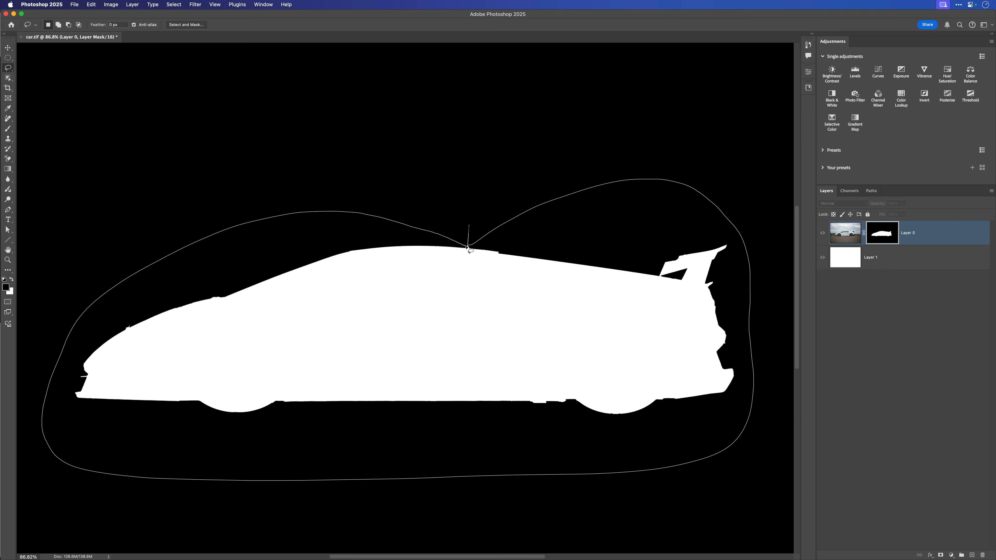
{"action": "left_click_drag", "start_coordinate": [468, 248], "coordinate": [468, 247]}
- Soften the jagged mask edge inside the selection with a Gaussian Blur of 4.5 pixels radius
{"action": "left_click_drag", "start_coordinate": [481, 289], "coordinate": [525, 324]}
{"action": "left_click_drag", "start_coordinate": [528, 328], "coordinate": [347, 305]}
{"action": "left_click_drag", "start_coordinate": [491, 325], "coordinate": [503, 320]}
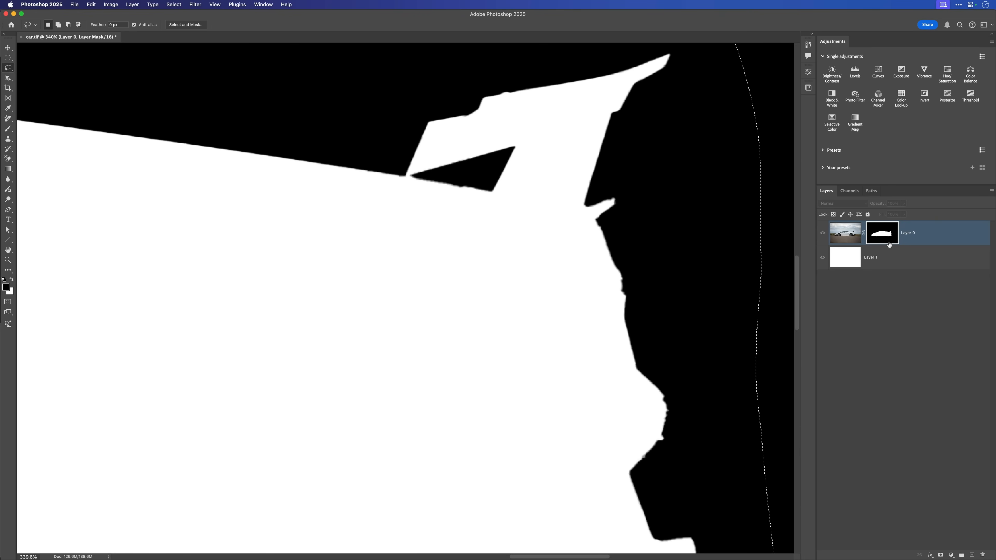
{"action": "left_click", "coordinate": [195, 4]}
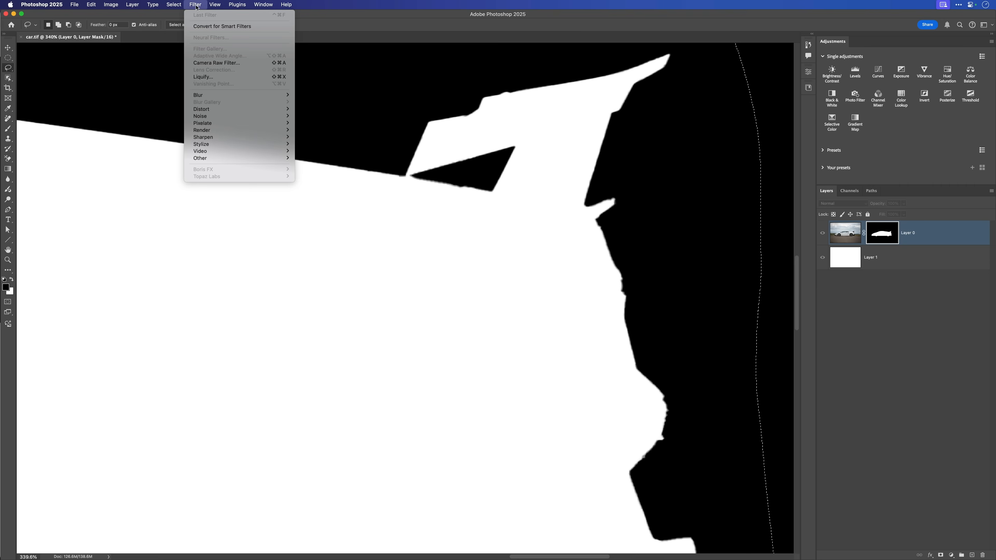
{"action": "mouse_move", "coordinate": [251, 96]}
{"action": "left_click", "coordinate": [331, 124]}
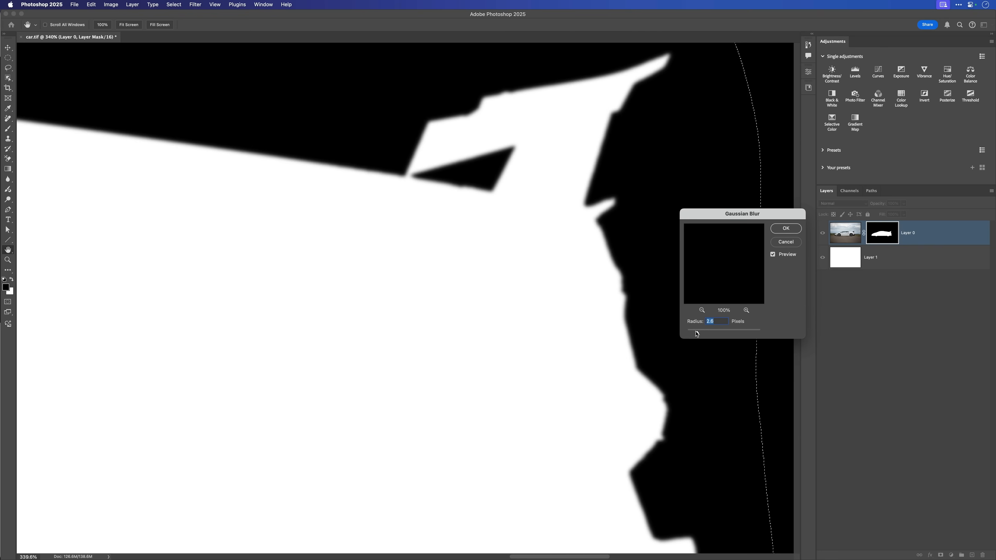
{"action": "left_click_drag", "start_coordinate": [701, 333], "coordinate": [706, 334]}
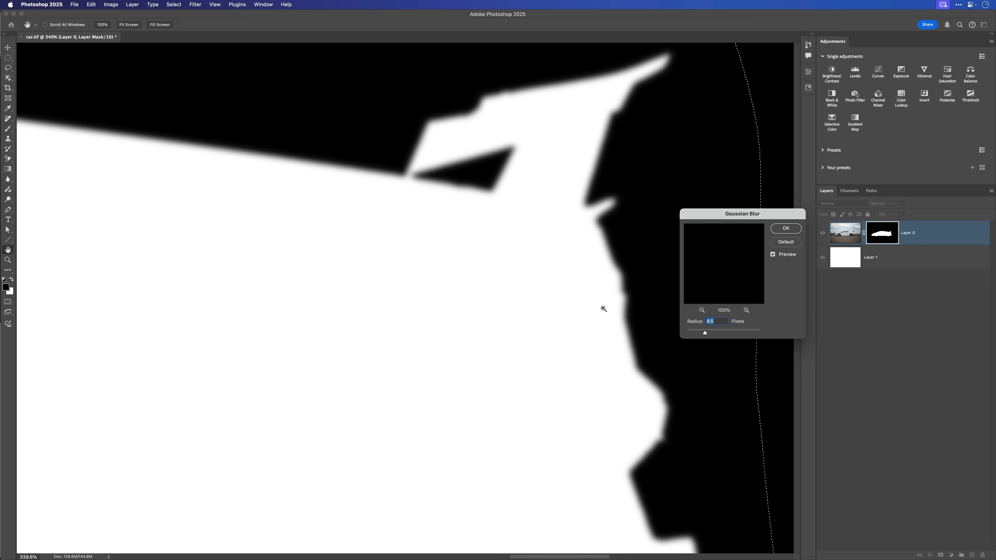
{"action": "left_click", "coordinate": [604, 309], "text": "super"}
{"action": "left_click_drag", "start_coordinate": [542, 319], "coordinate": [480, 314]}
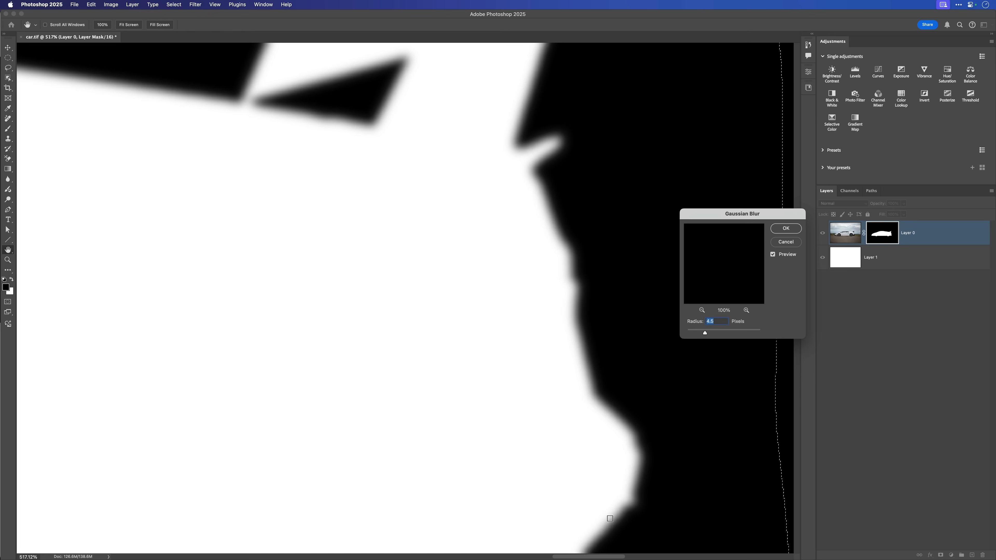
{"action": "left_click", "coordinate": [778, 231]}
- Sharpen the blurred mask edge with a Levels adjustment, setting the black input level to 132 and the white input level to 158
{"action": "key", "text": "l"}
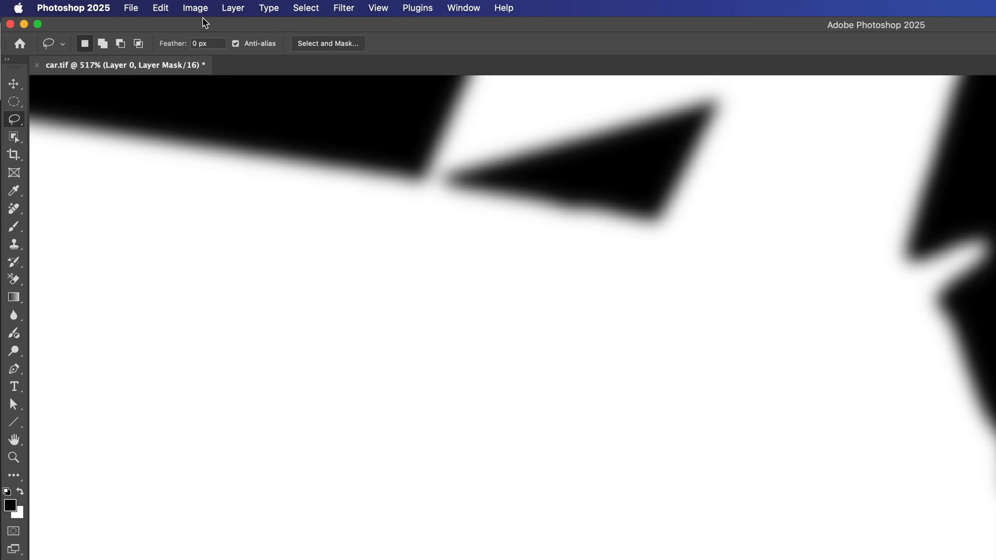
{"action": "left_click", "coordinate": [196, 8]}
{"action": "mouse_move", "coordinate": [204, 47]}
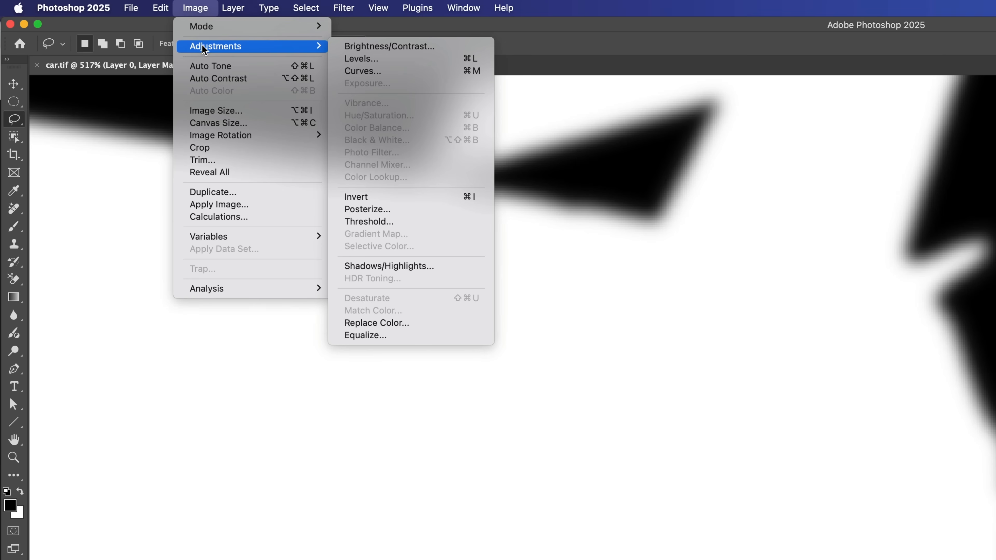
{"action": "left_click", "coordinate": [361, 59]}
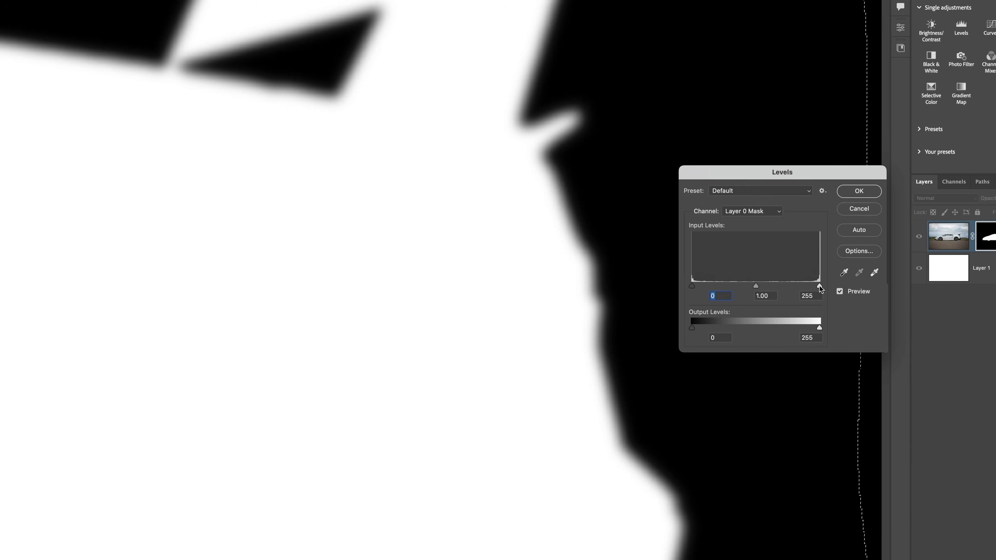
{"action": "left_click_drag", "start_coordinate": [820, 286], "coordinate": [772, 283]}
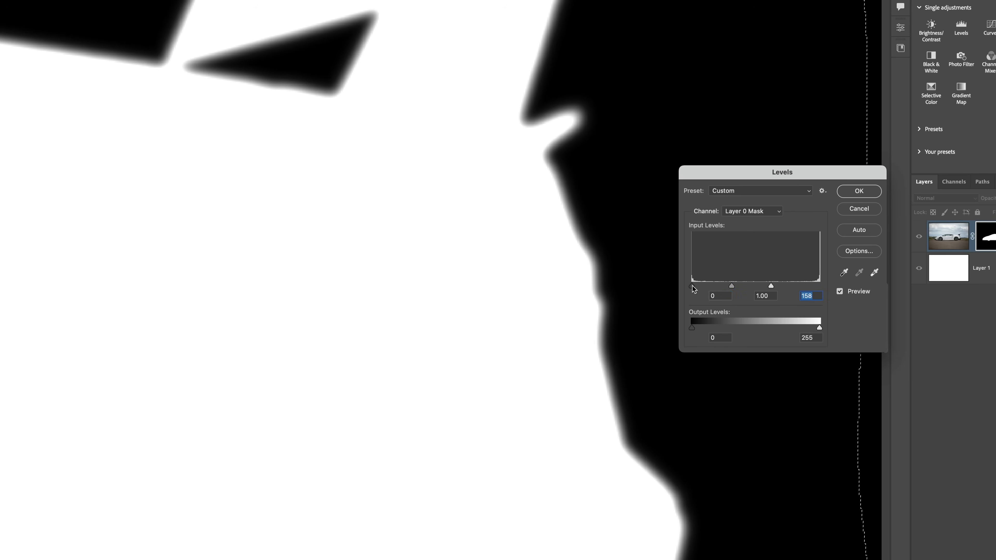
{"action": "left_click_drag", "start_coordinate": [693, 285], "coordinate": [758, 290]}
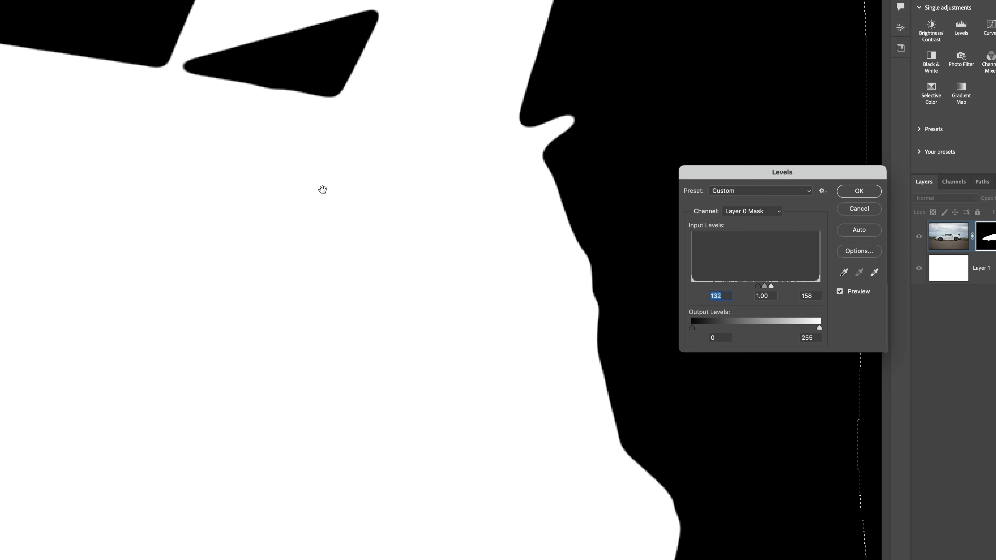
- Check the smoothed outline from the rear wing to the antenna, apply the Levels adjustment and clear the selection
{"action": "left_click_drag", "start_coordinate": [323, 189], "coordinate": [511, 304]}
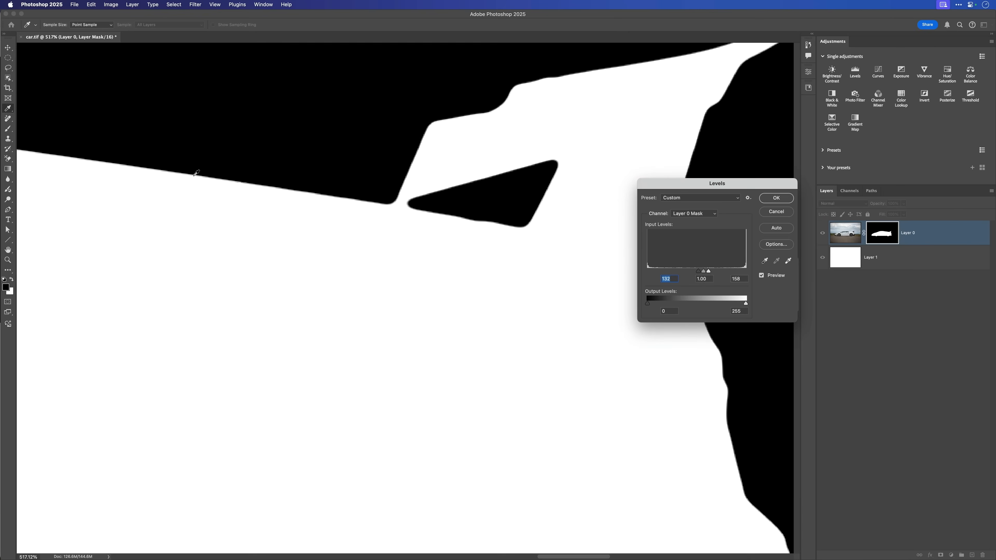
{"action": "left_click_drag", "start_coordinate": [138, 167], "coordinate": [324, 254]}
{"action": "left_click_drag", "start_coordinate": [185, 228], "coordinate": [369, 247]}
{"action": "left_click_drag", "start_coordinate": [151, 214], "coordinate": [363, 247]}
{"action": "left_click_drag", "start_coordinate": [157, 218], "coordinate": [332, 243]}
{"action": "left_click_drag", "start_coordinate": [88, 200], "coordinate": [389, 282]}
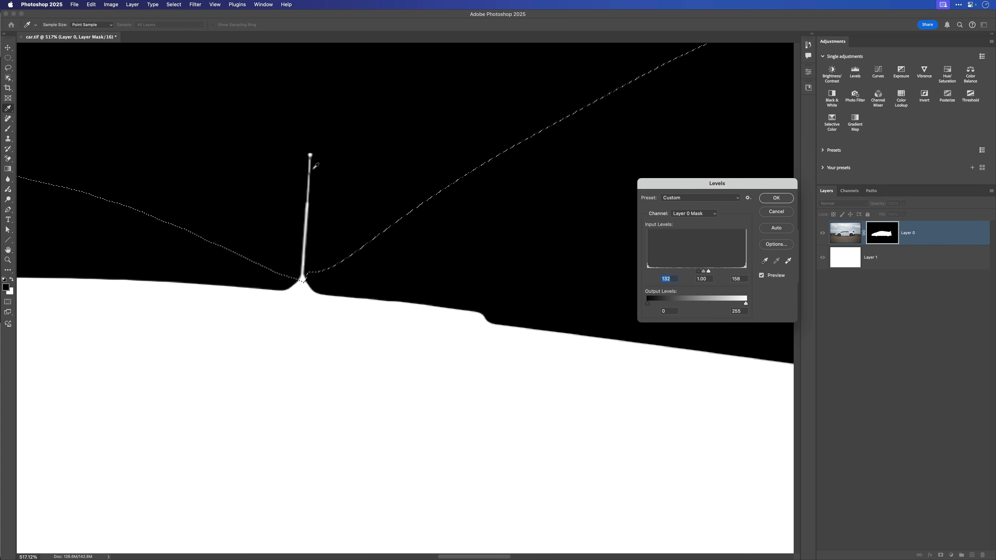
{"action": "scroll", "coordinate": [367, 261], "scroll_direction": "down", "scroll_amount": 10}
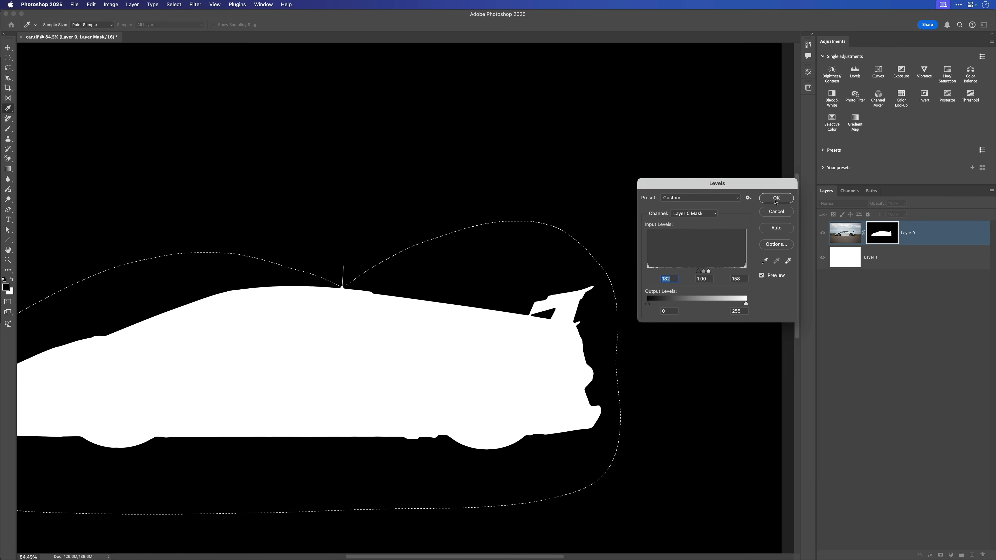
{"action": "key", "text": "Return"}
{"action": "key", "text": "l"}
{"action": "key", "text": "super+d"}
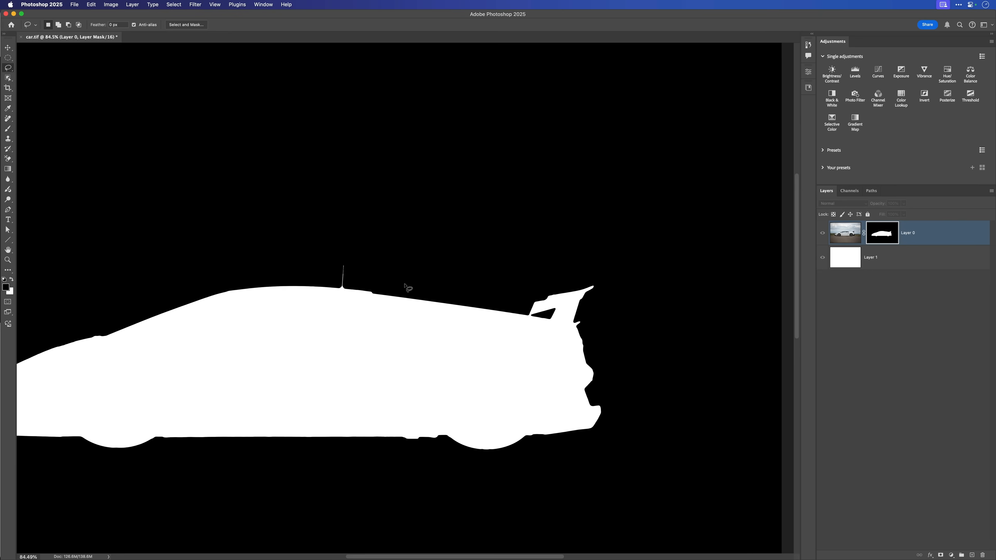
- Leave the mask-only display and view the whole cut-out car on its white background
{"action": "key", "text": "super+0"}
{"action": "left_click_drag", "start_coordinate": [417, 288], "coordinate": [438, 276]}
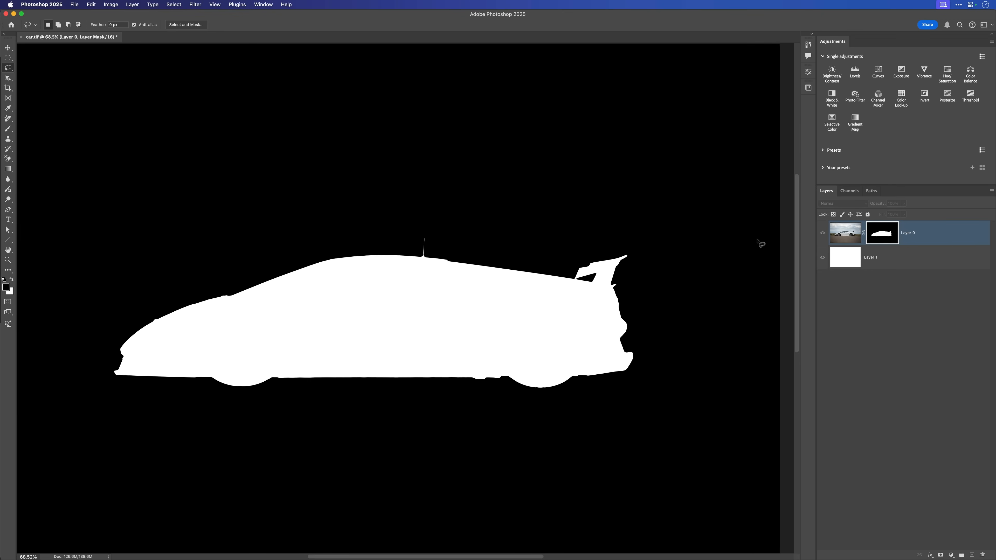
{"action": "left_click", "coordinate": [881, 234], "text": "alt"}
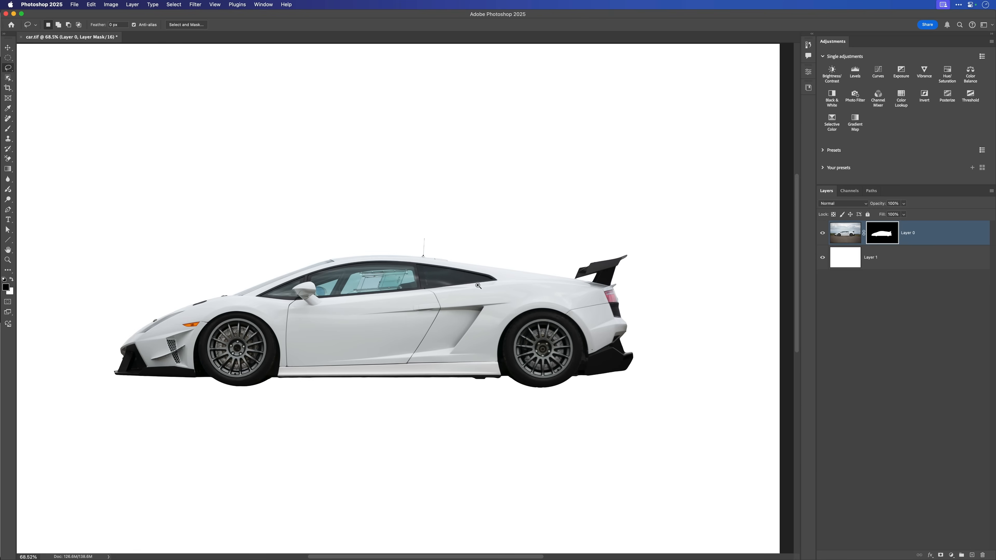
{"action": "left_click_drag", "start_coordinate": [478, 285], "coordinate": [449, 294]}
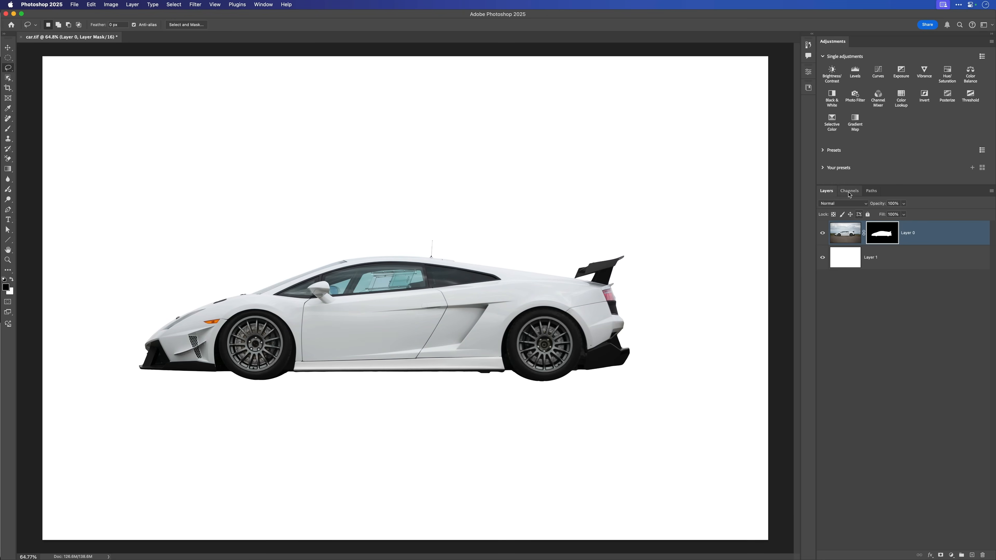
- Duplicate the masked car layer and permanently apply the layer mask on the lower of the two car layers
{"action": "left_click", "coordinate": [838, 232]}
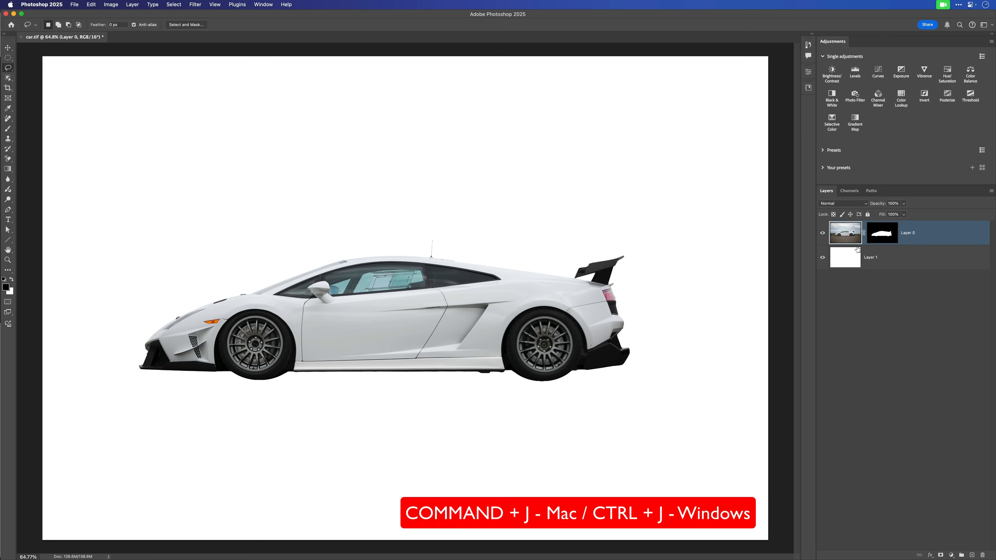
{"action": "key", "text": "super+j"}
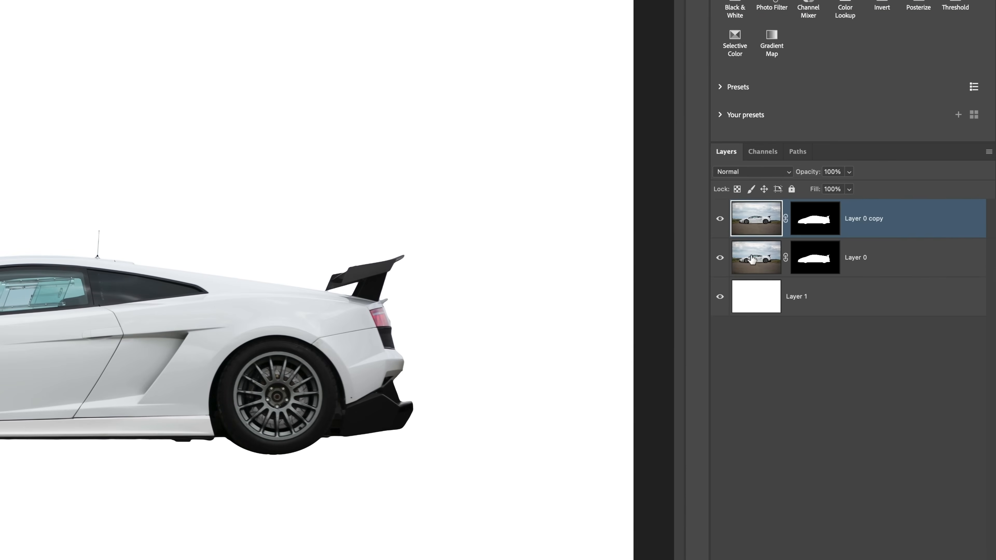
{"action": "left_click", "coordinate": [862, 266]}
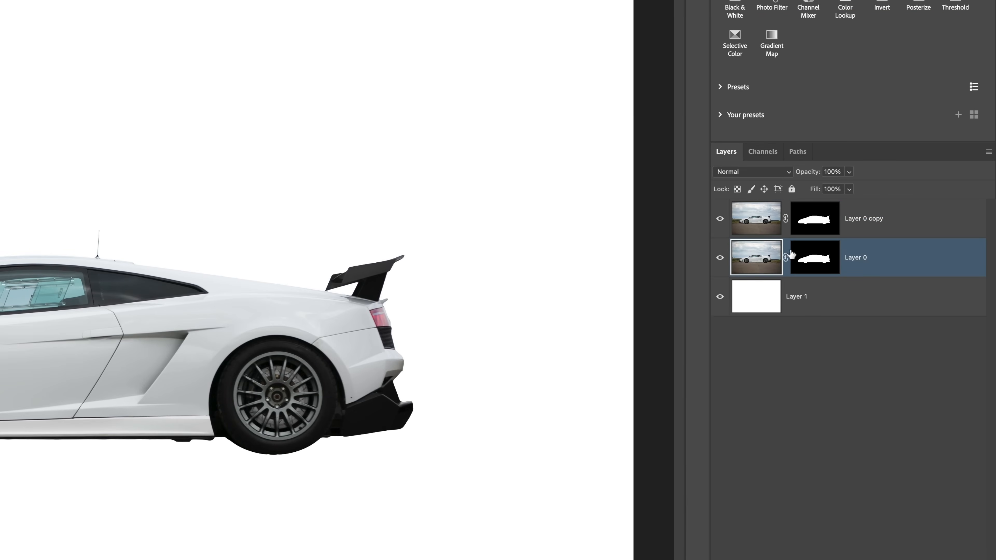
{"action": "right_click", "coordinate": [815, 257]}
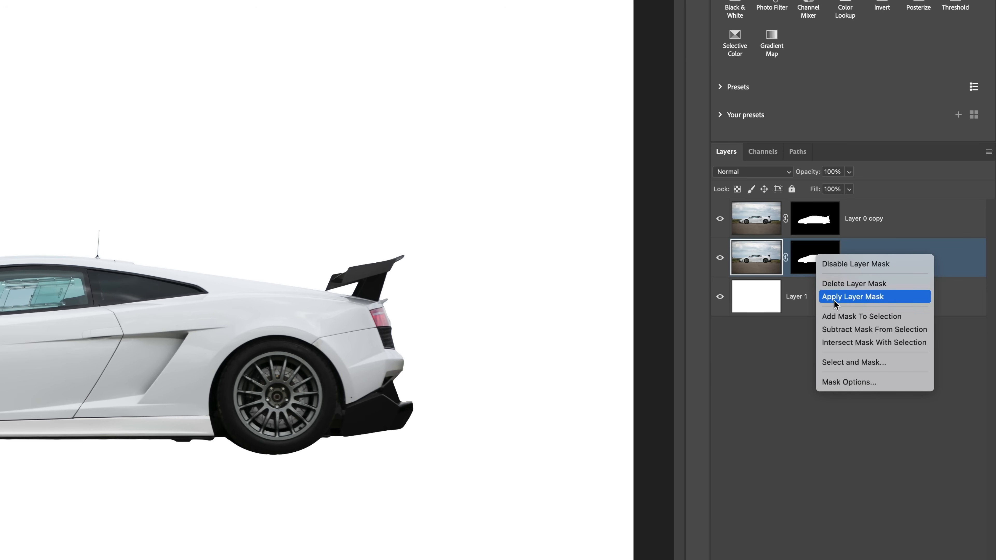
{"action": "left_click", "coordinate": [845, 297]}
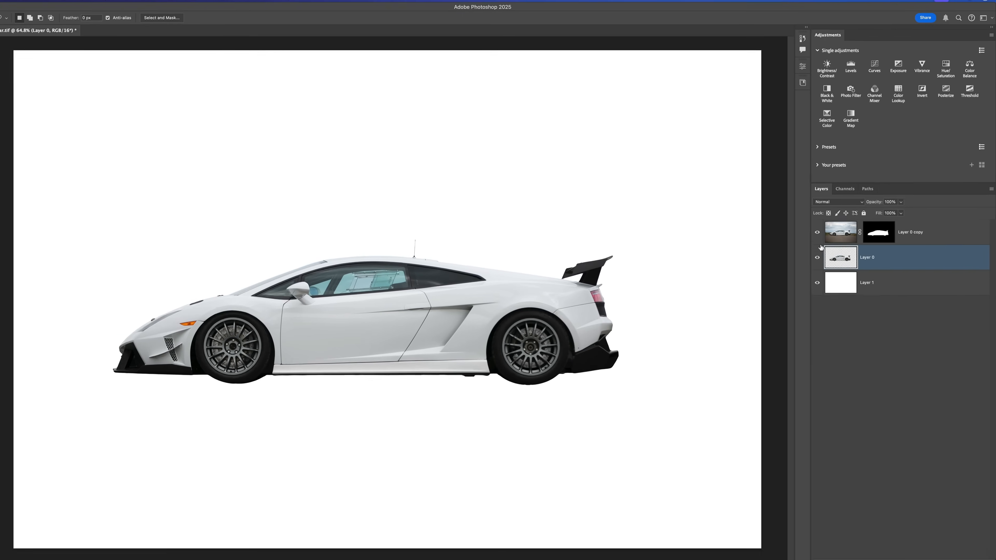
{"action": "left_click", "coordinate": [823, 260], "text": "alt"}
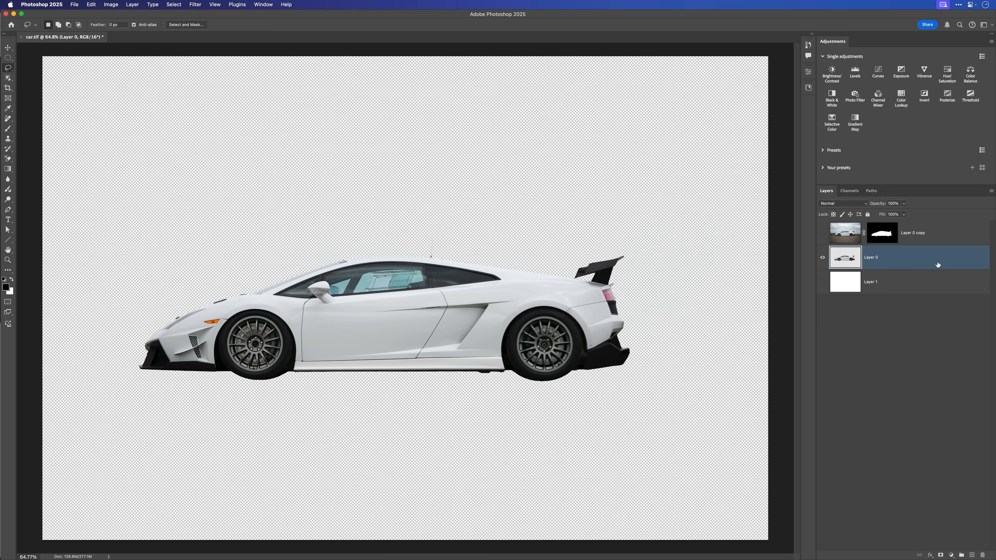
{"action": "left_click", "coordinate": [823, 263], "text": "alt"}
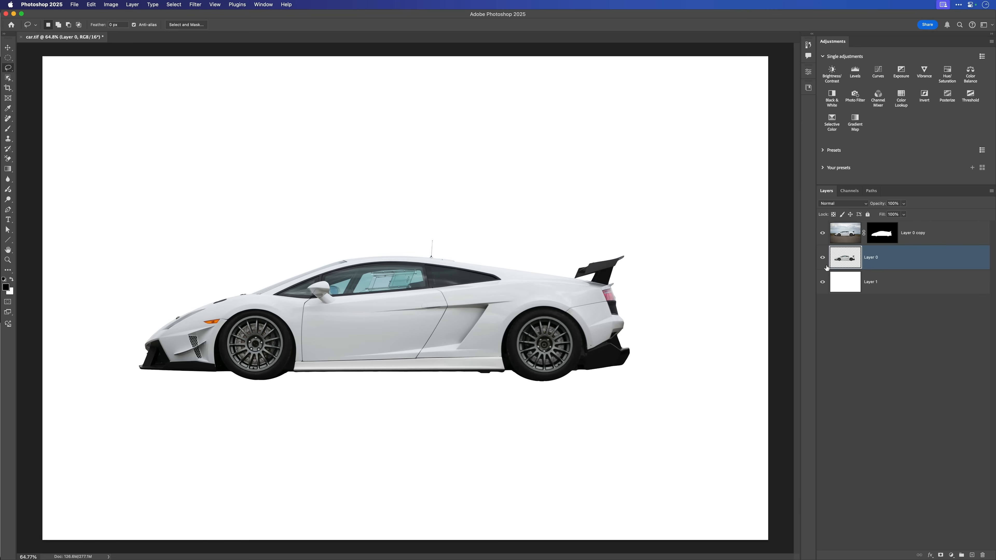
- Flip the lower car layer vertically and switch to the Move tool
{"action": "left_click", "coordinate": [91, 5]}
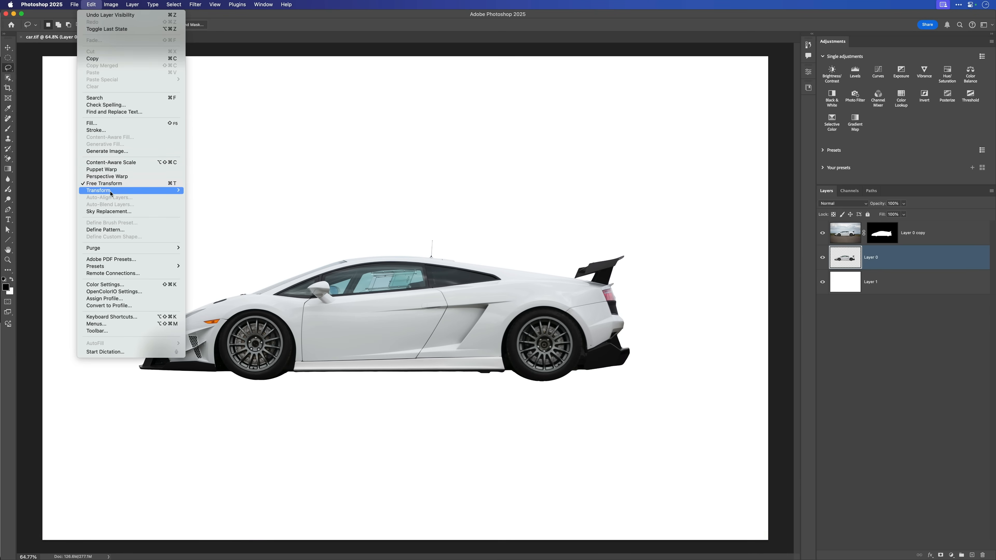
{"action": "mouse_move", "coordinate": [111, 192]}
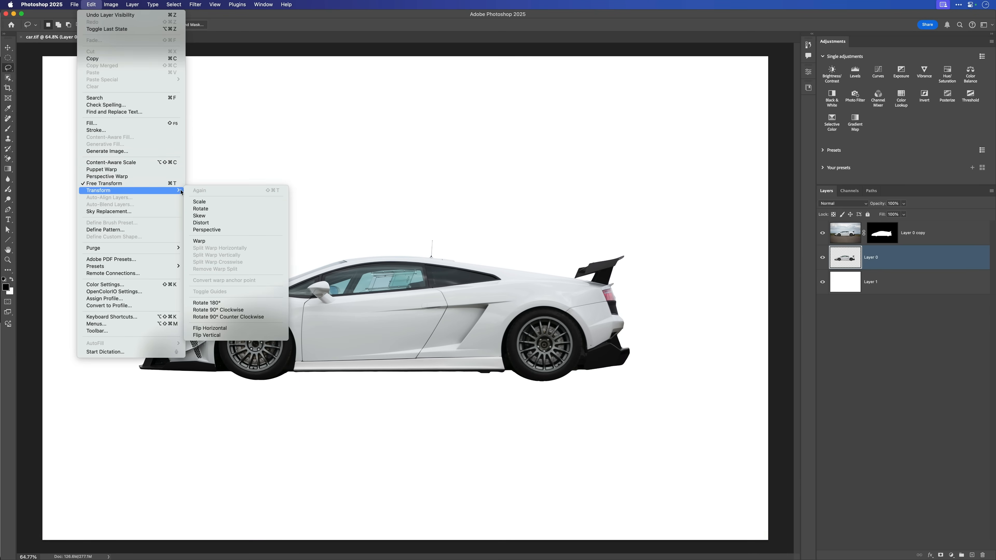
{"action": "left_click", "coordinate": [220, 336]}
{"action": "key", "text": "v"}
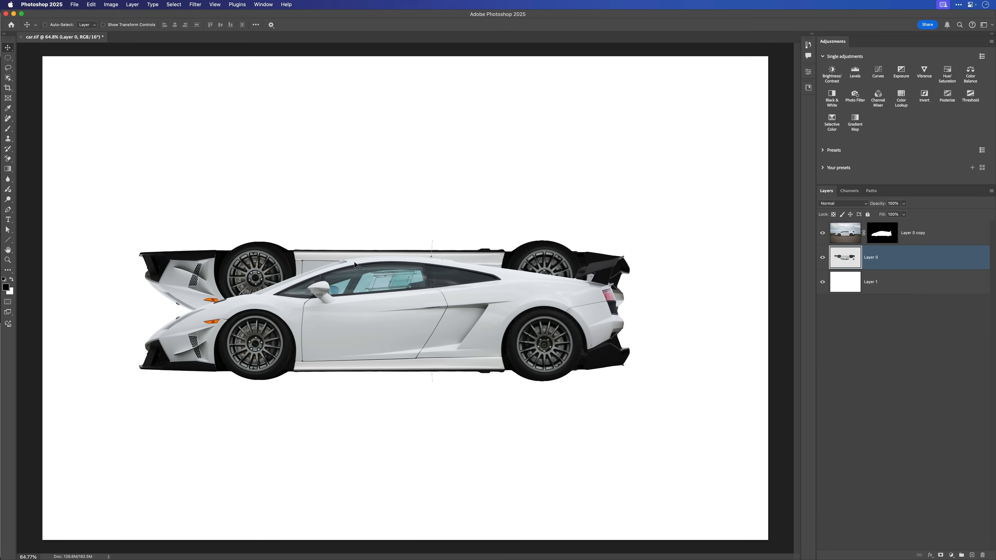
- Move the flipped car on Layer 0 straight down until its tyres meet the tyres of the upright car
{"action": "left_click_drag", "start_coordinate": [357, 262], "coordinate": [366, 400]}
{"action": "left_click_drag", "start_coordinate": [366, 402], "coordinate": [363, 398]}
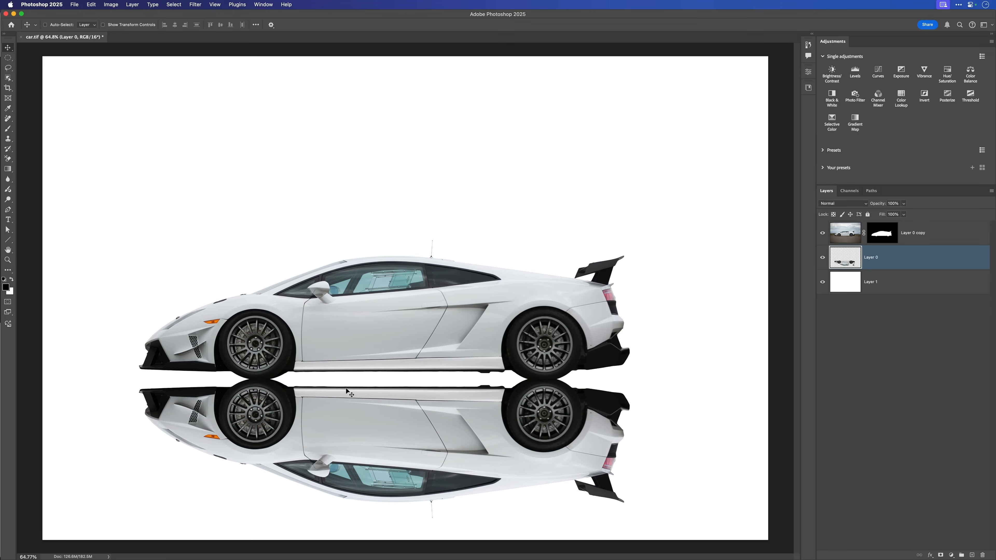
{"action": "key", "text": "super+minus"}
{"action": "key", "text": "super+minus"}
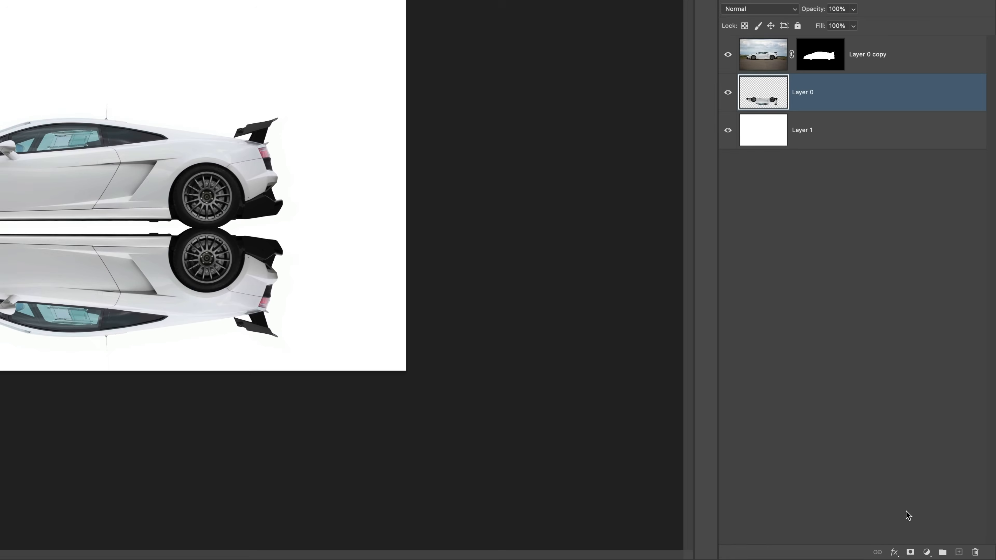
- Add a layer mask to Layer 0 and set up the Gradient tool with a linear black-to-transparent gradient in Gradient mode
{"action": "left_click", "coordinate": [910, 553]}
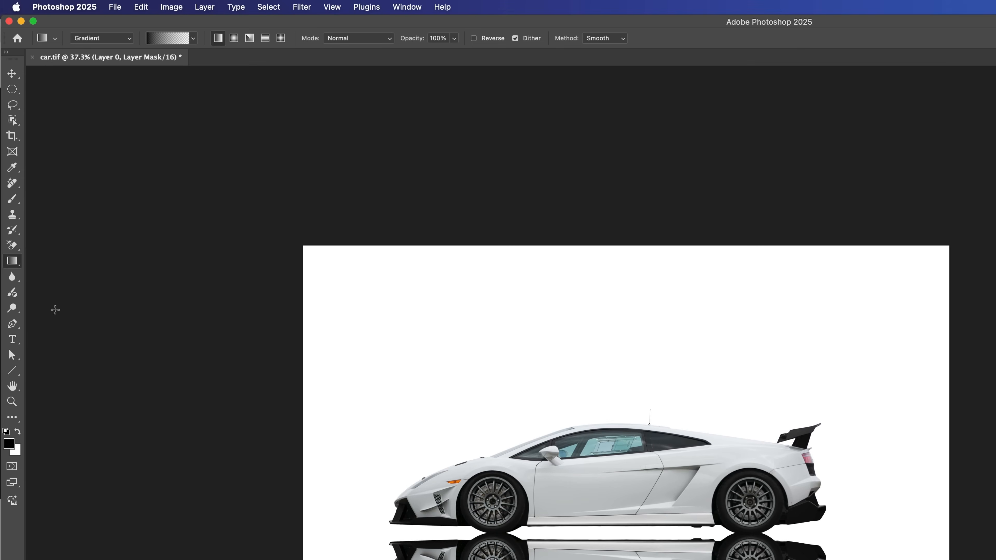
{"action": "left_click", "coordinate": [129, 38]}
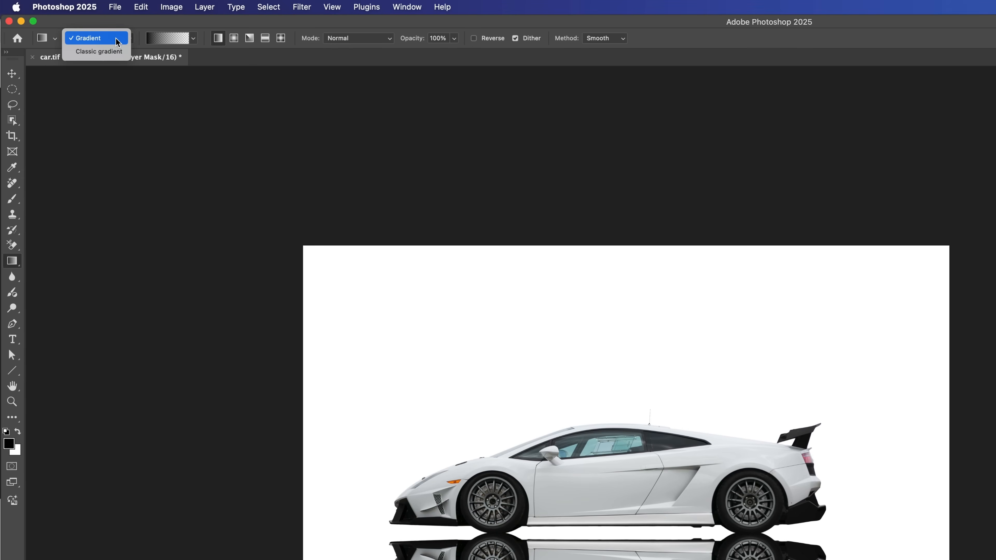
{"action": "left_click", "coordinate": [90, 40]}
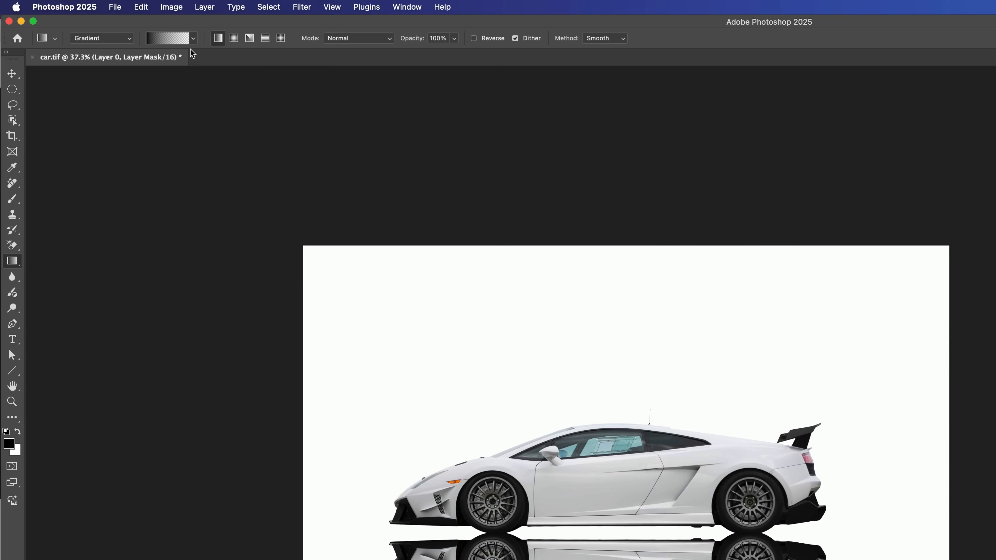
{"action": "left_click", "coordinate": [193, 38]}
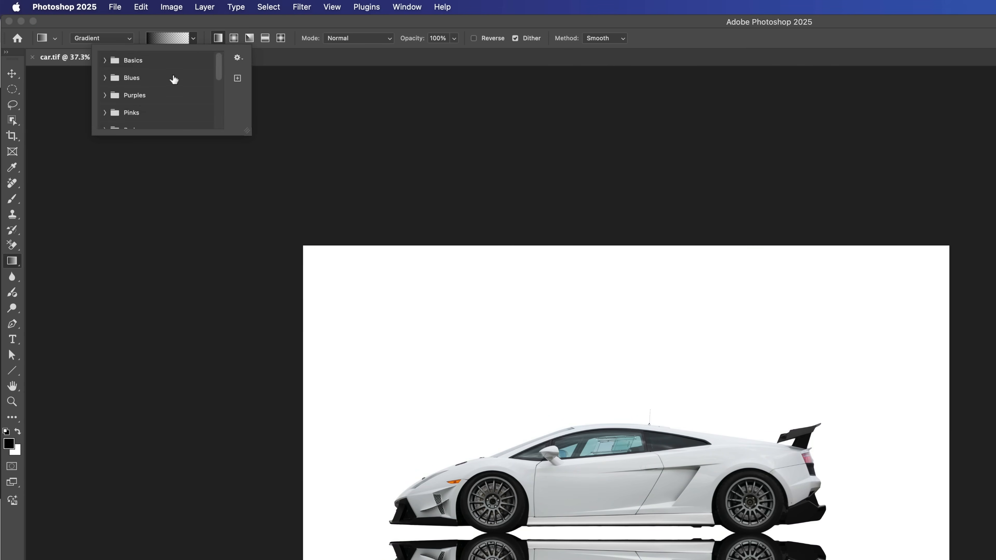
{"action": "left_click", "coordinate": [105, 61]}
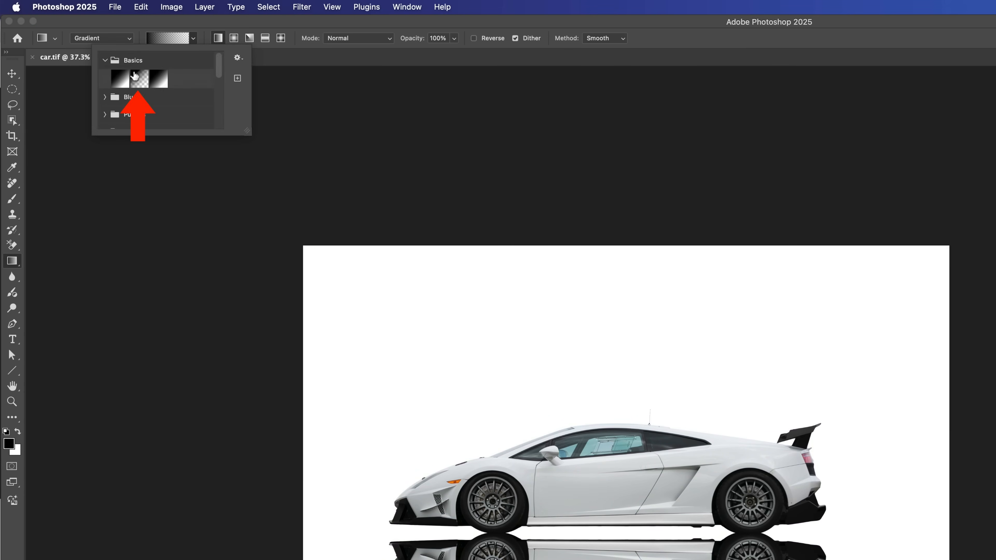
{"action": "left_click", "coordinate": [197, 18]}
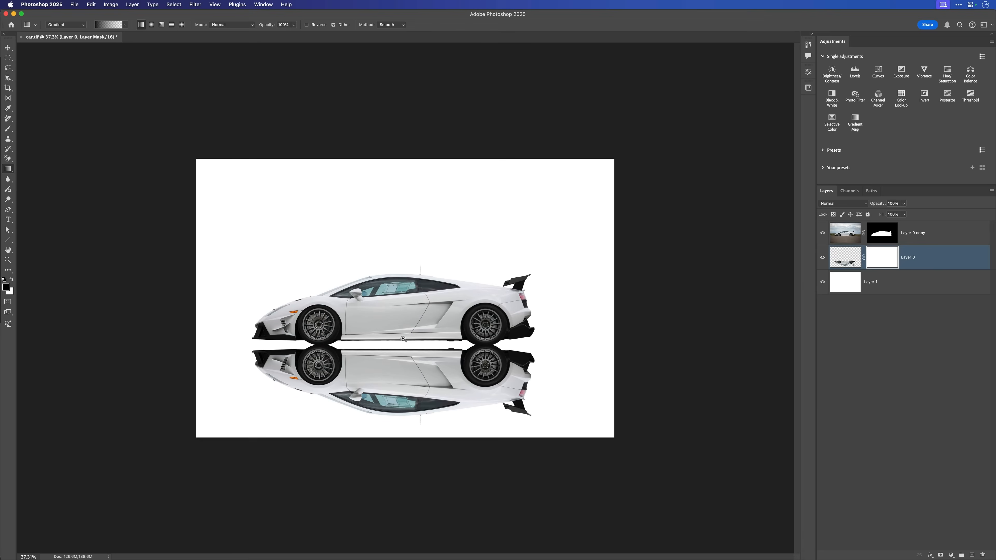
{"action": "scroll", "coordinate": [508, 421], "scroll_direction": "up", "scroll_amount": 5}
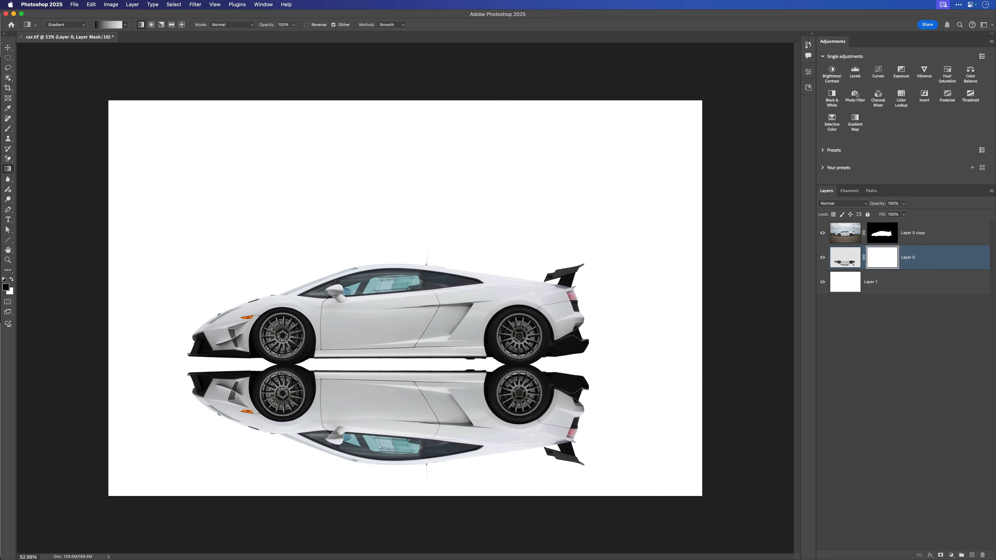
- Draw a vertical gradient upward on Layer 0's mask and shorten its lower end so the reflection fades out just below the wheels
{"action": "left_click_drag", "start_coordinate": [391, 469], "coordinate": [392, 190]}
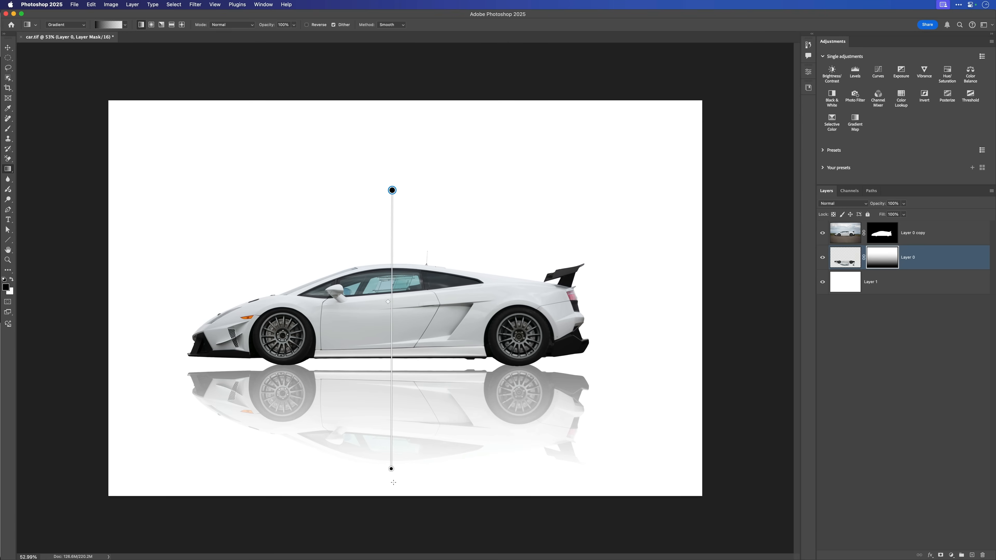
{"action": "left_click_drag", "start_coordinate": [391, 469], "coordinate": [393, 404]}
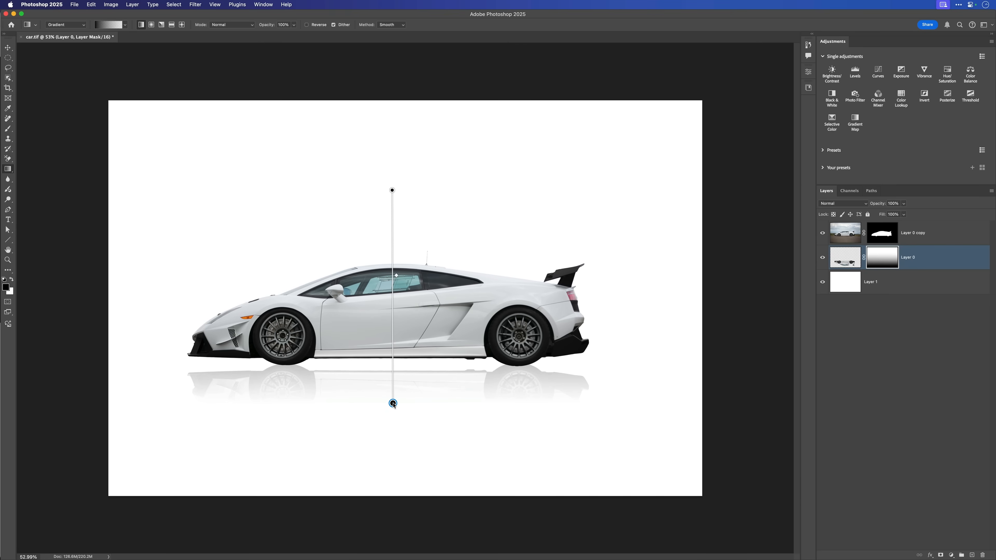
{"action": "left_click_drag", "start_coordinate": [393, 405], "coordinate": [393, 404]}
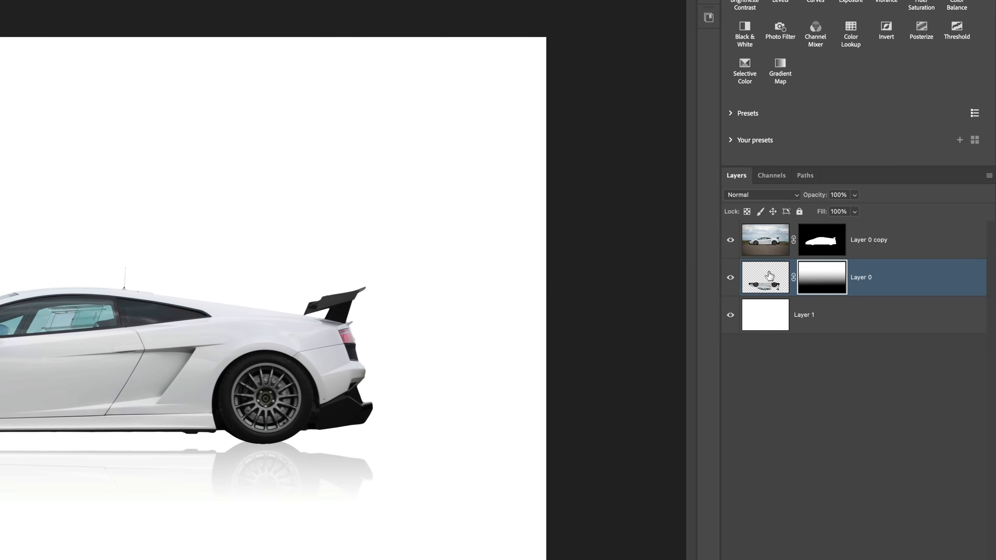
- Soften the reflection by applying a slight Gaussian Blur to the image of Layer 0 rather than its mask
{"action": "left_click", "coordinate": [759, 280]}
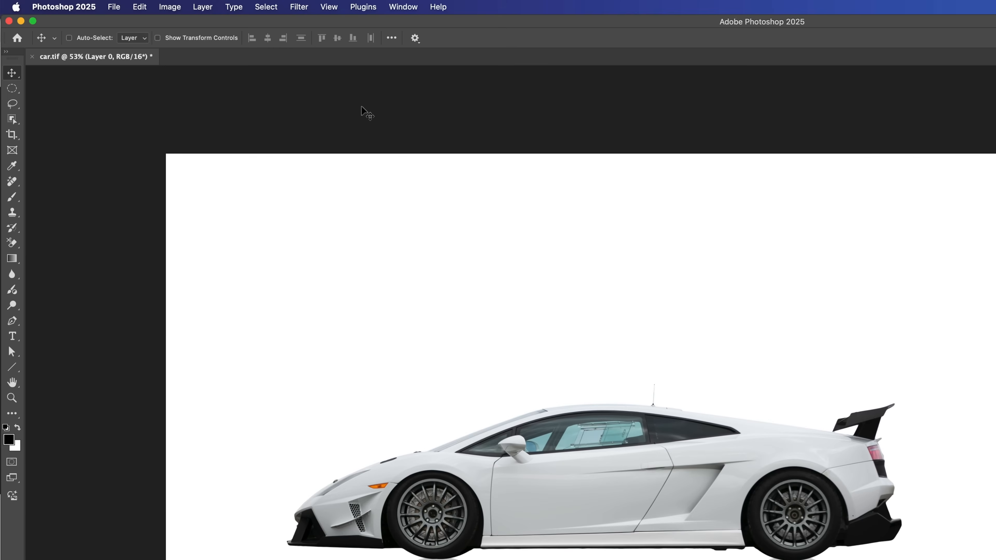
{"action": "left_click", "coordinate": [298, 7]}
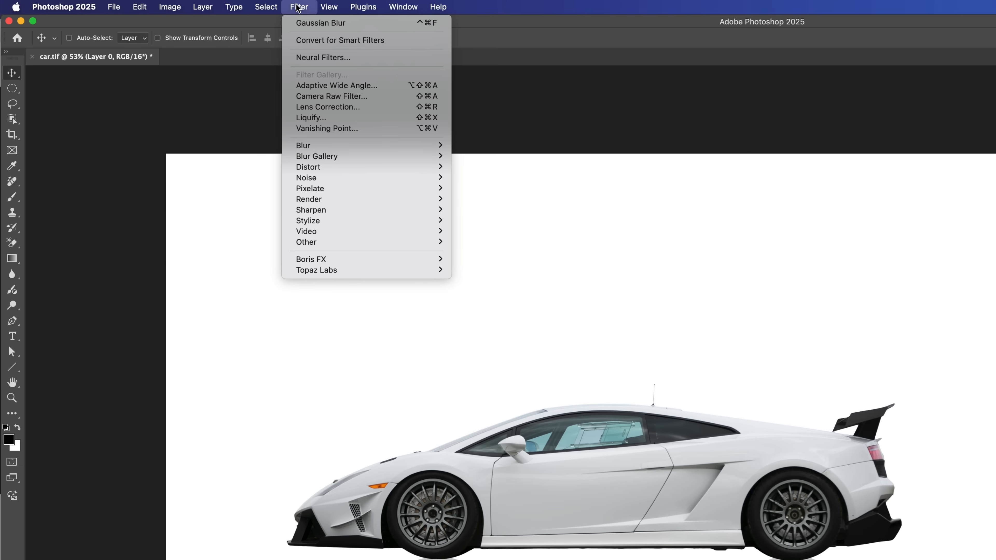
{"action": "mouse_move", "coordinate": [329, 147]}
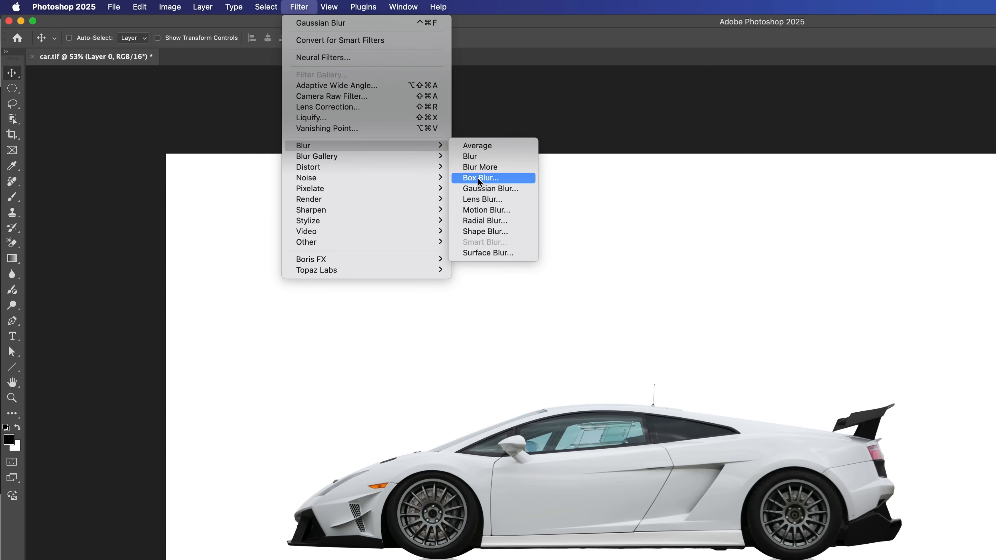
{"action": "left_click", "coordinate": [485, 190]}
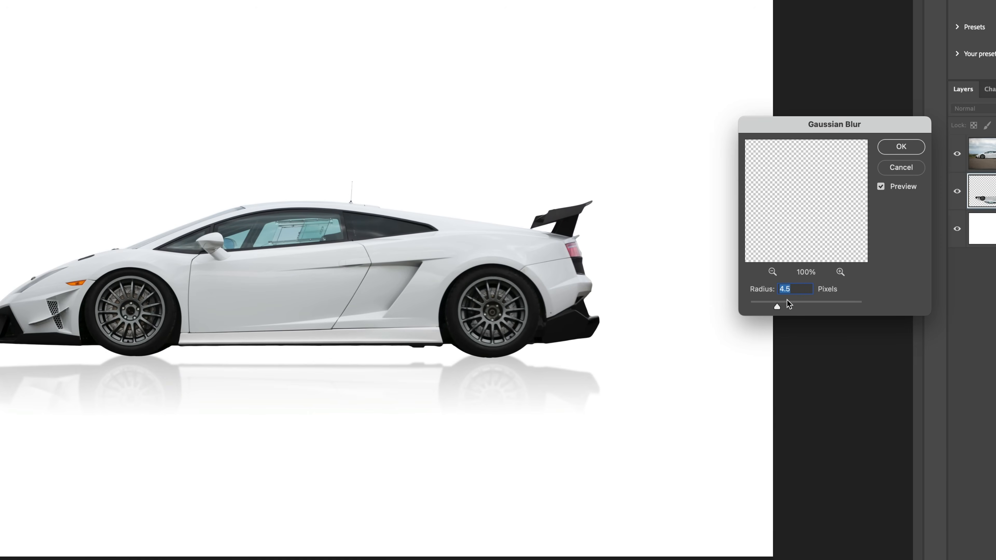
{"action": "left_click_drag", "start_coordinate": [775, 304], "coordinate": [763, 304]}
{"action": "left_click", "coordinate": [899, 149]}
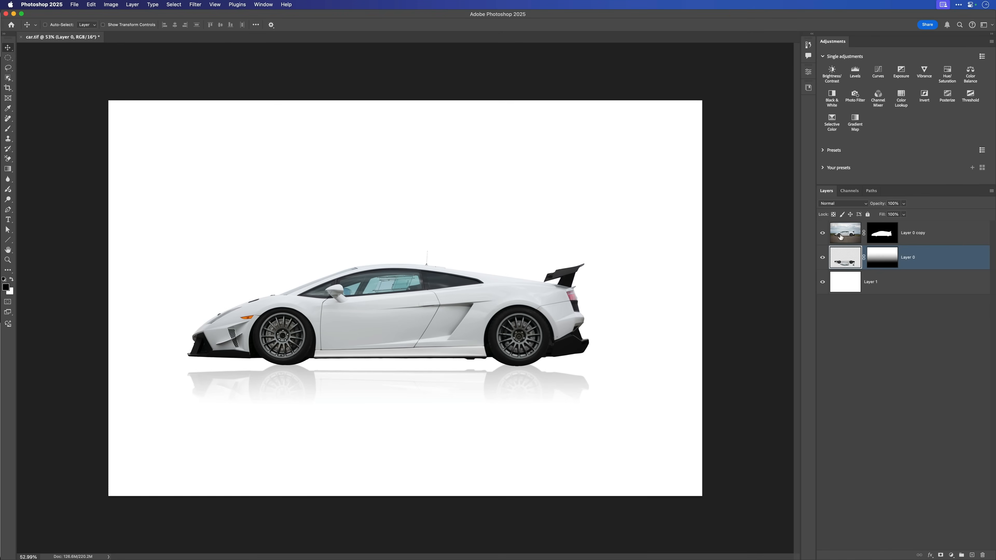
- Open the image of Layer 0 copy in the Camera Raw Filter and set Exposure to about +0.60 and Clarity to +22
{"action": "left_click", "coordinate": [840, 234]}
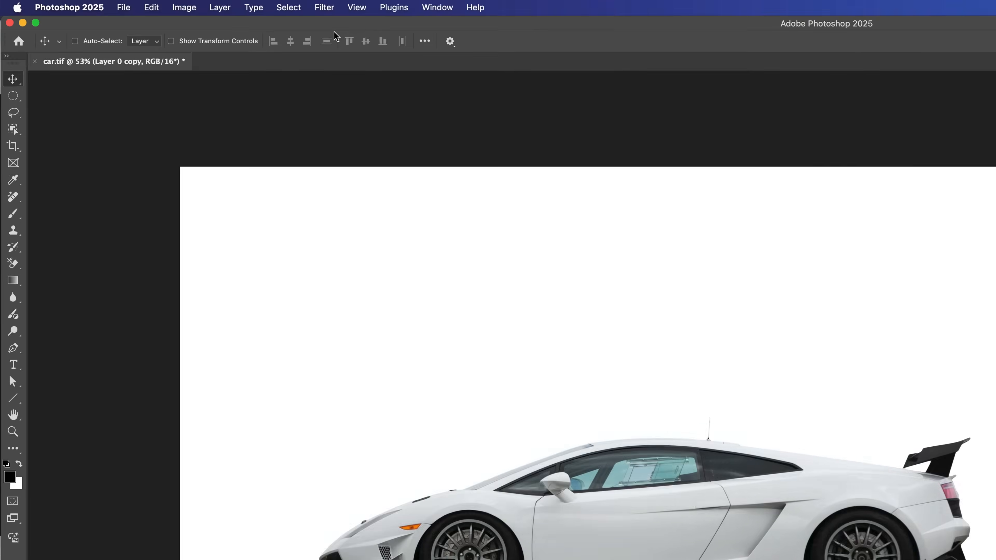
{"action": "left_click", "coordinate": [194, 4]}
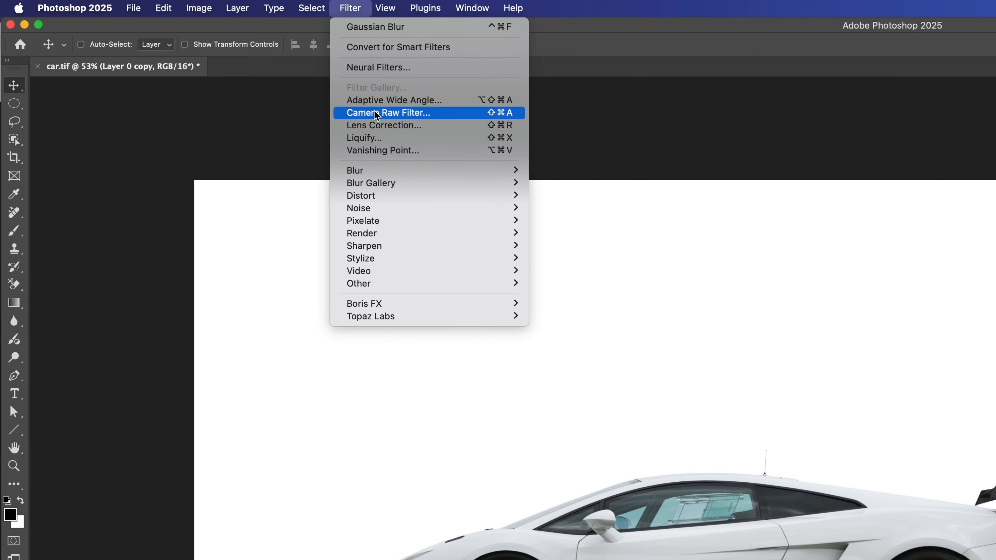
{"action": "left_click", "coordinate": [393, 116]}
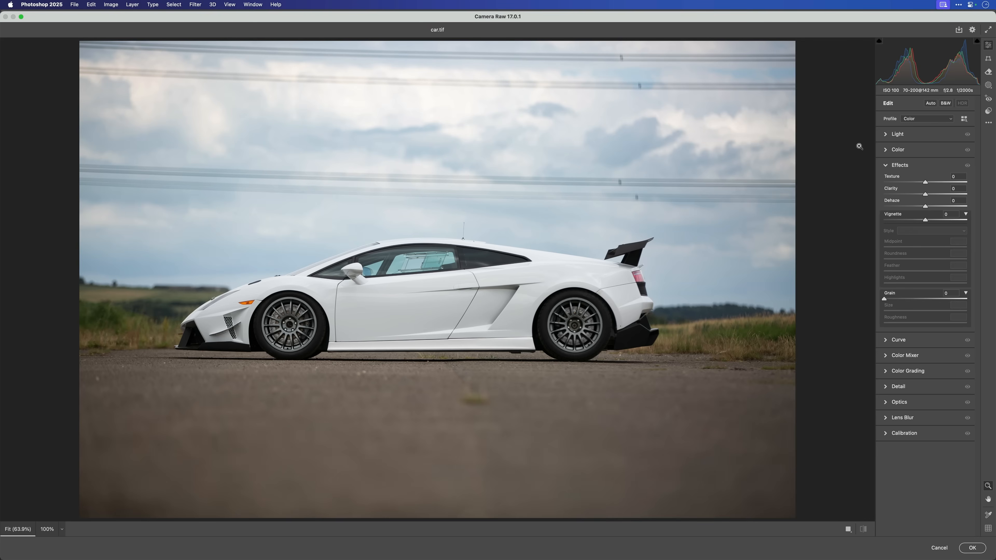
{"action": "left_click", "coordinate": [885, 135]}
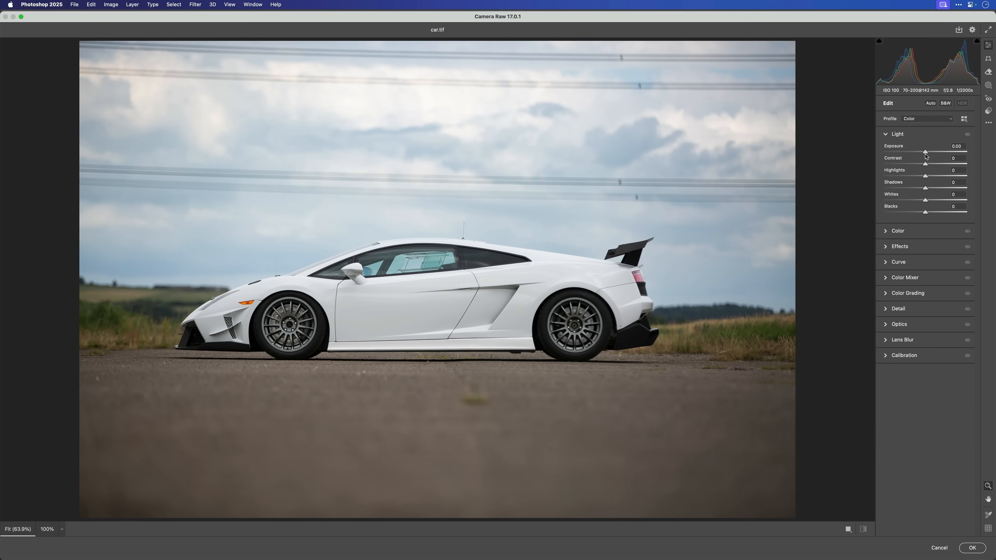
{"action": "left_click_drag", "start_coordinate": [926, 153], "coordinate": [931, 154]}
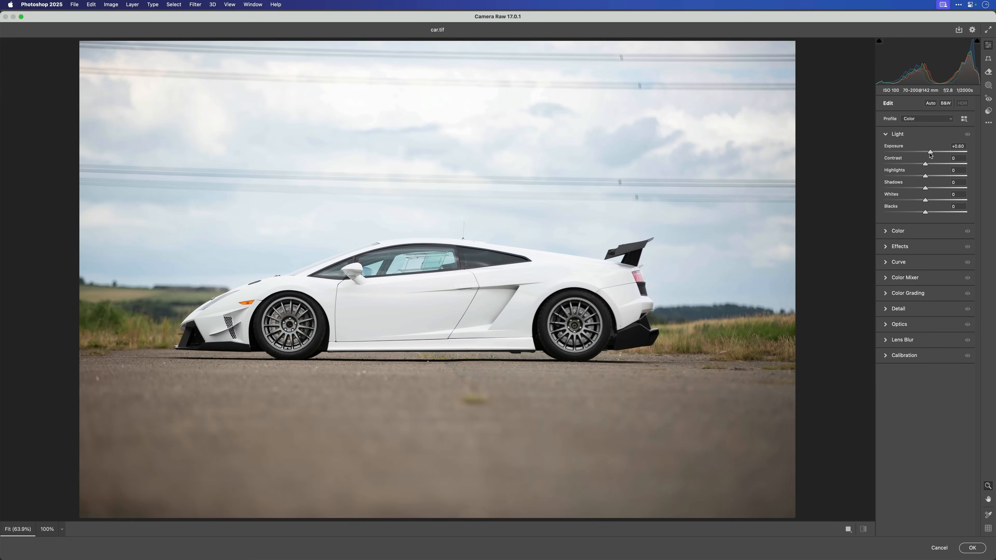
{"action": "left_click_drag", "start_coordinate": [931, 154], "coordinate": [930, 154]}
{"action": "left_click_drag", "start_coordinate": [931, 154], "coordinate": [932, 153]}
{"action": "left_click", "coordinate": [886, 247]}
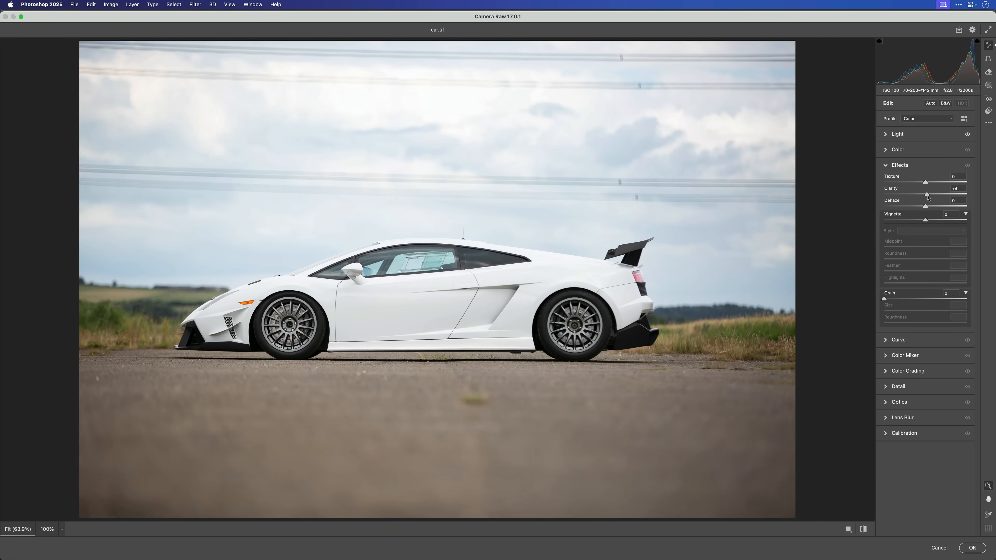
{"action": "left_click_drag", "start_coordinate": [929, 197], "coordinate": [932, 199]}
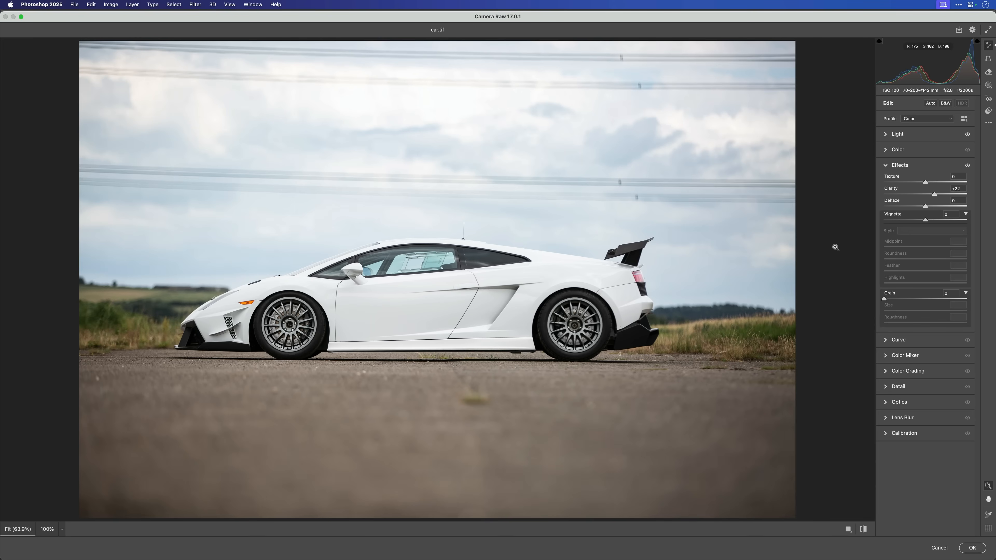
- Create a radial gradient mask over the rear wheel and set its Exposure to +0.50
{"action": "left_click", "coordinate": [988, 87]}
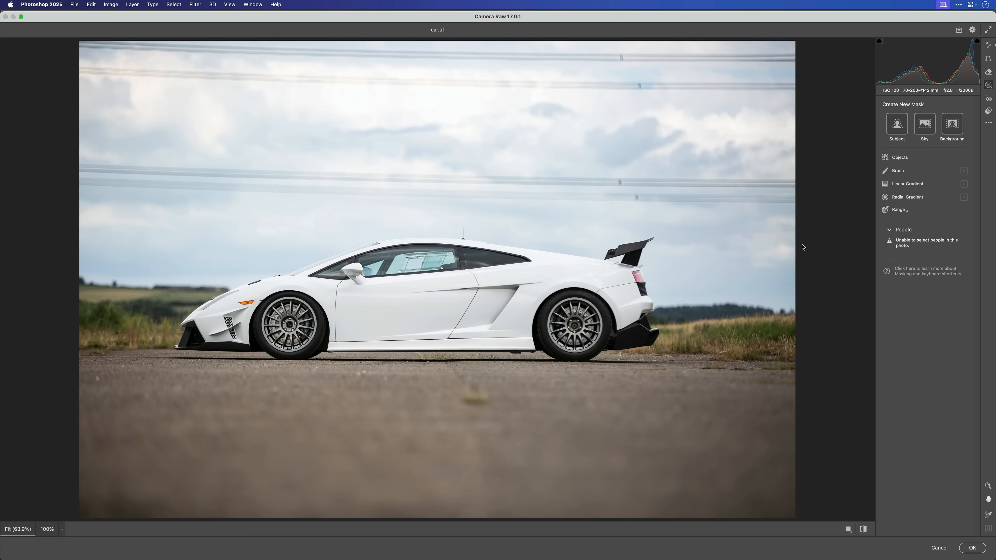
{"action": "left_click", "coordinate": [906, 197]}
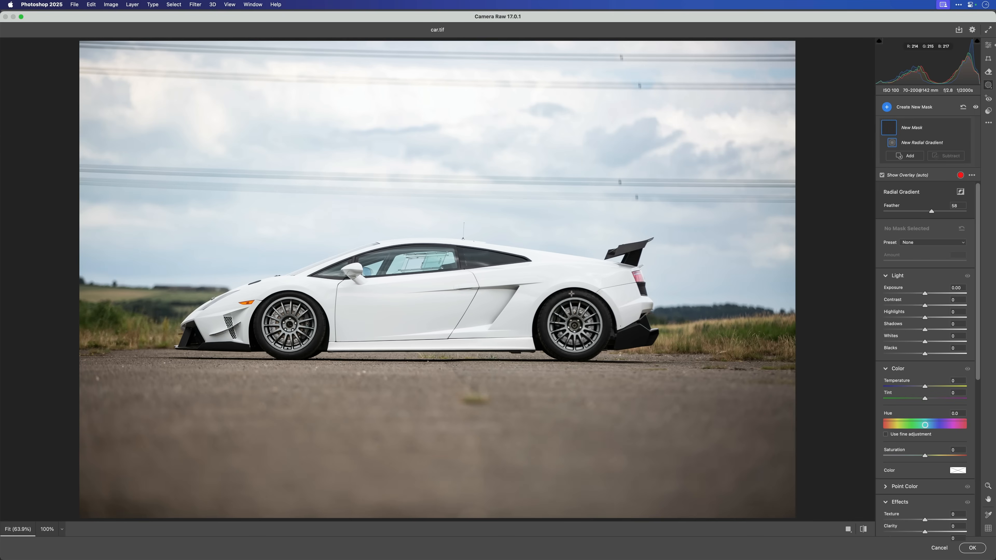
{"action": "mouse_move", "coordinate": [573, 323]}
{"action": "left_mouse_down"}
{"action": "mouse_move", "coordinate": [554, 306]}
{"action": "mouse_move", "coordinate": [574, 325]}
{"action": "left_mouse_up"}
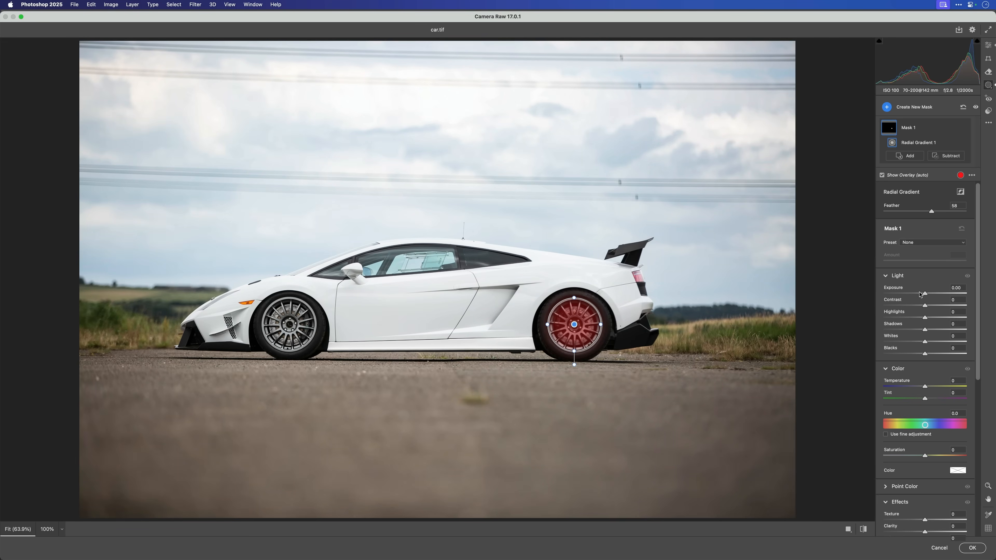
{"action": "left_click_drag", "start_coordinate": [925, 295], "coordinate": [929, 297]}
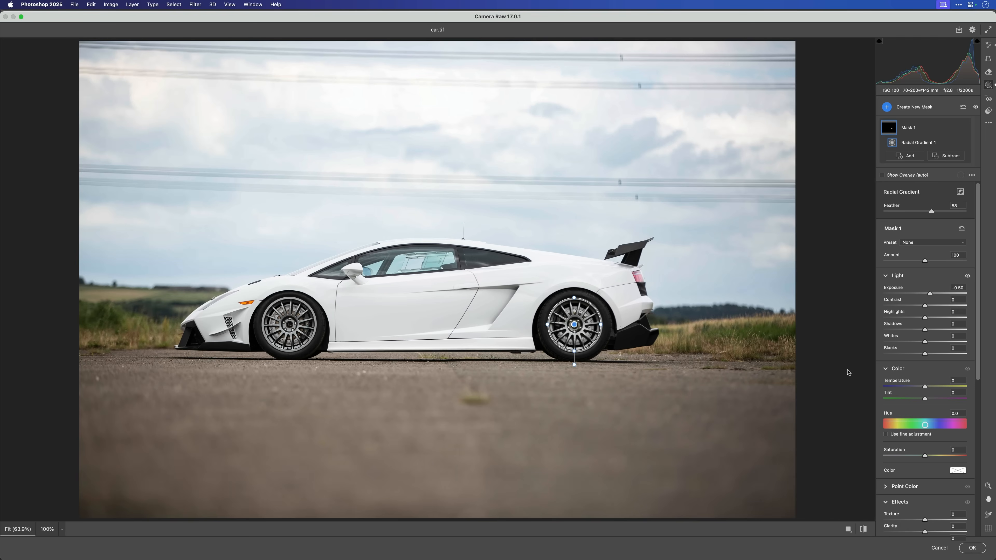
- Apply the Camera Raw edits and re-enable the layer mask of Layer 0 copy
{"action": "left_click", "coordinate": [971, 549]}
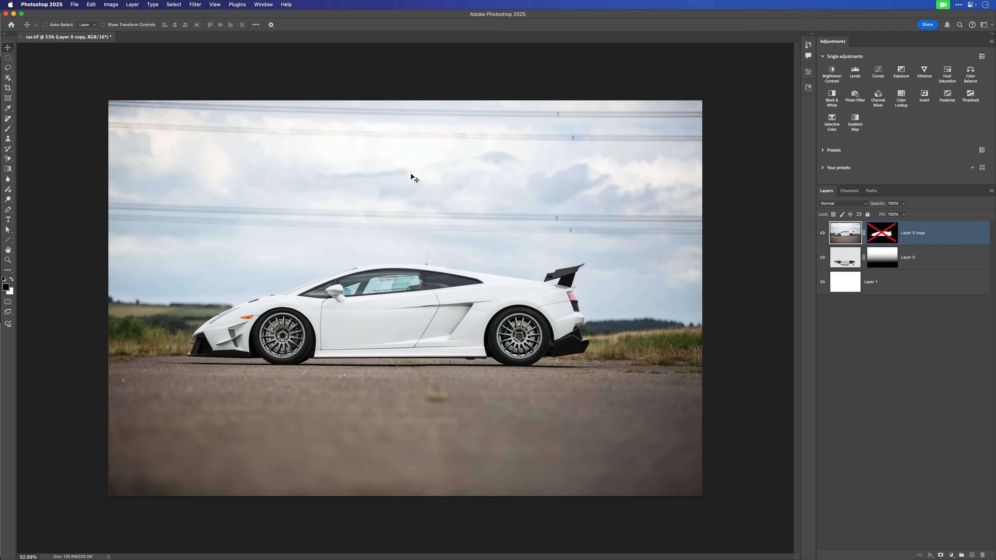
{"action": "left_click", "coordinate": [884, 234], "text": "shift"}
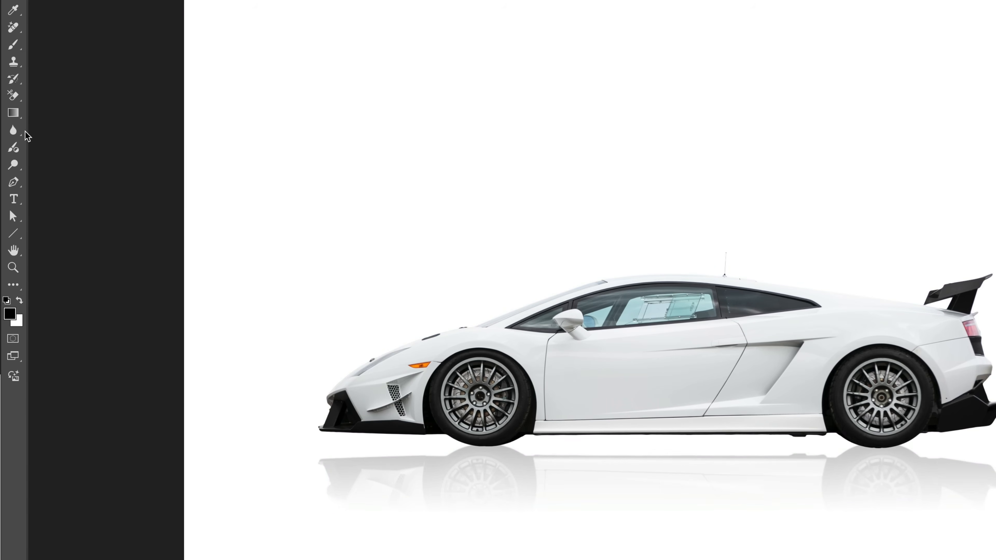
- Start generating an image with the prompt "chequered flag" and choose Art as its content type
{"action": "left_click", "coordinate": [13, 376]}
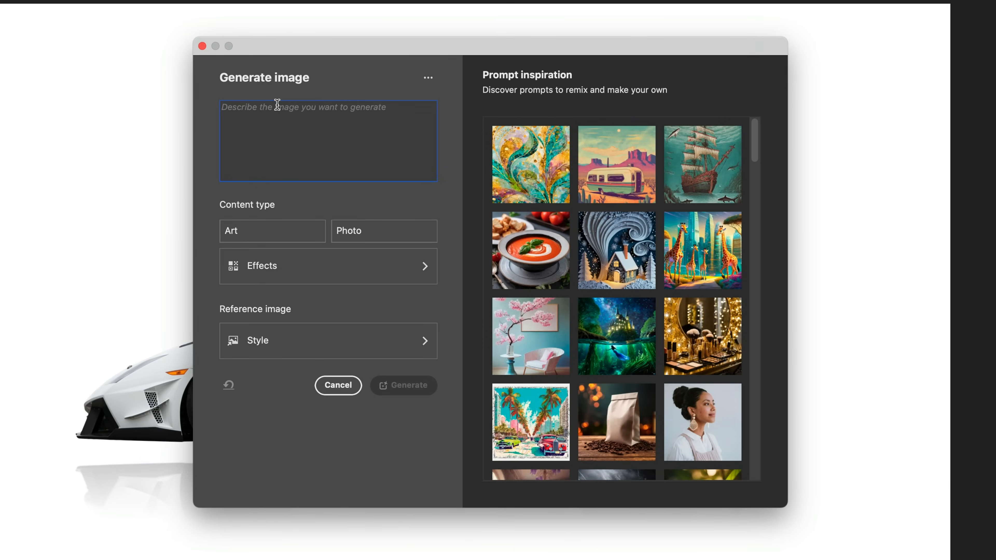
{"action": "type", "text": "c"}
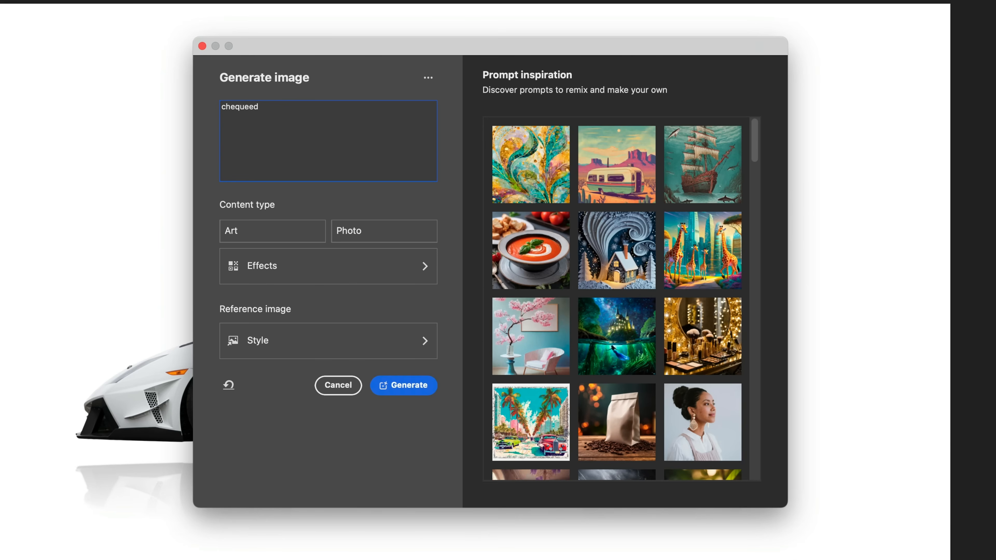
{"action": "type", "text": "hequered flag"}
{"action": "left_click", "coordinate": [251, 236]}
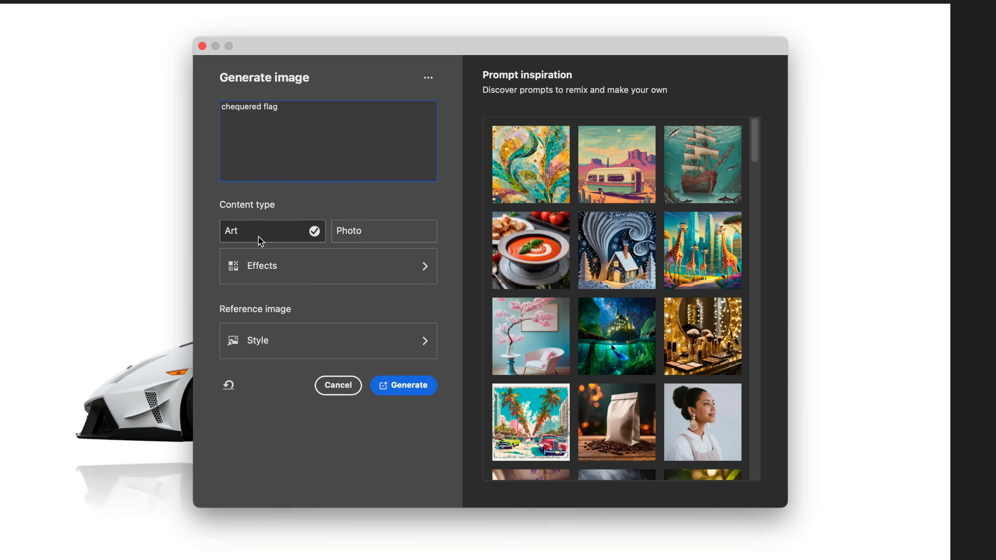
- Add the Digital art effect to the chequered flag prompt and generate the image
{"action": "left_click", "coordinate": [271, 269]}
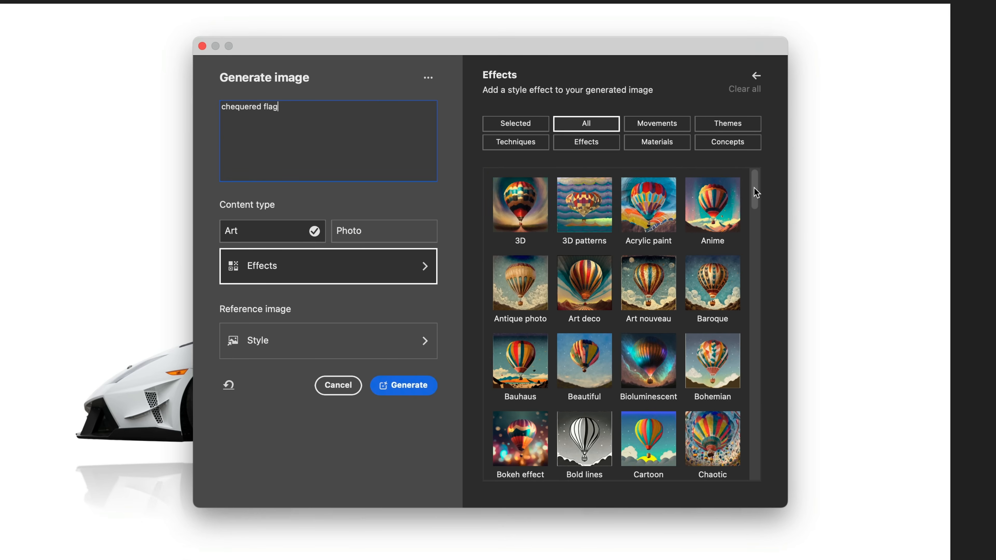
{"action": "left_click_drag", "start_coordinate": [757, 201], "coordinate": [754, 256]}
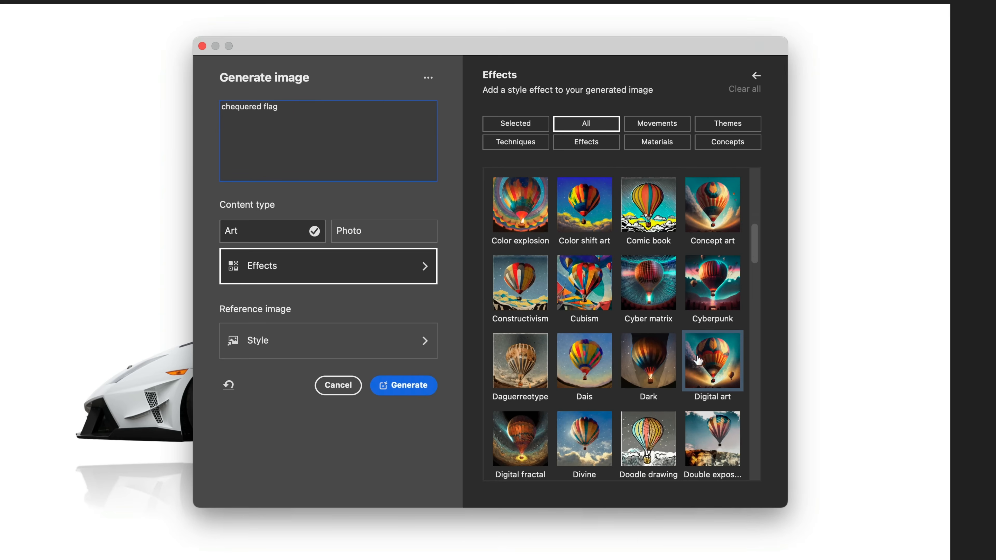
{"action": "left_click", "coordinate": [713, 362]}
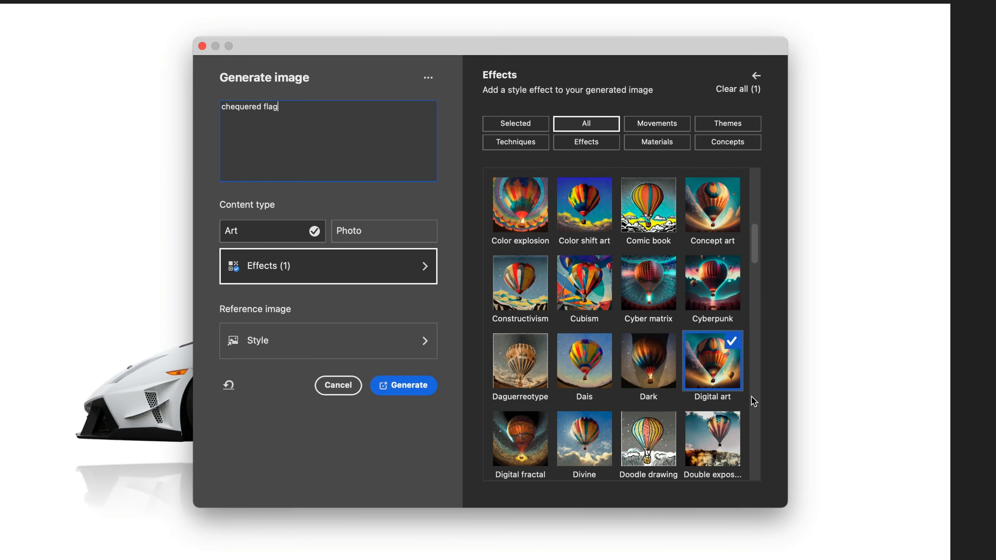
{"action": "left_click", "coordinate": [407, 390]}
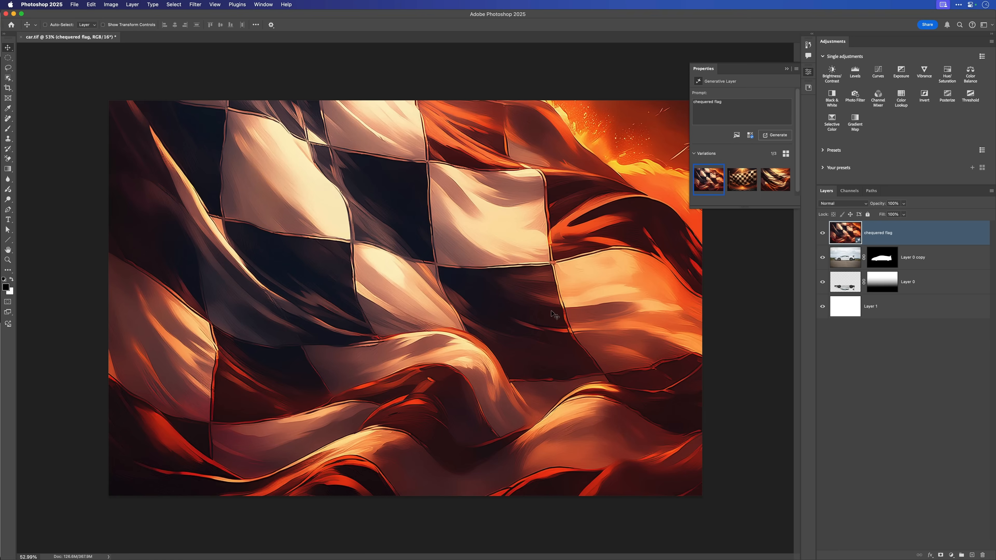
- Compare the three generated flag variations, return to the first one and collapse the generative layer's properties
{"action": "left_click", "coordinate": [737, 180]}
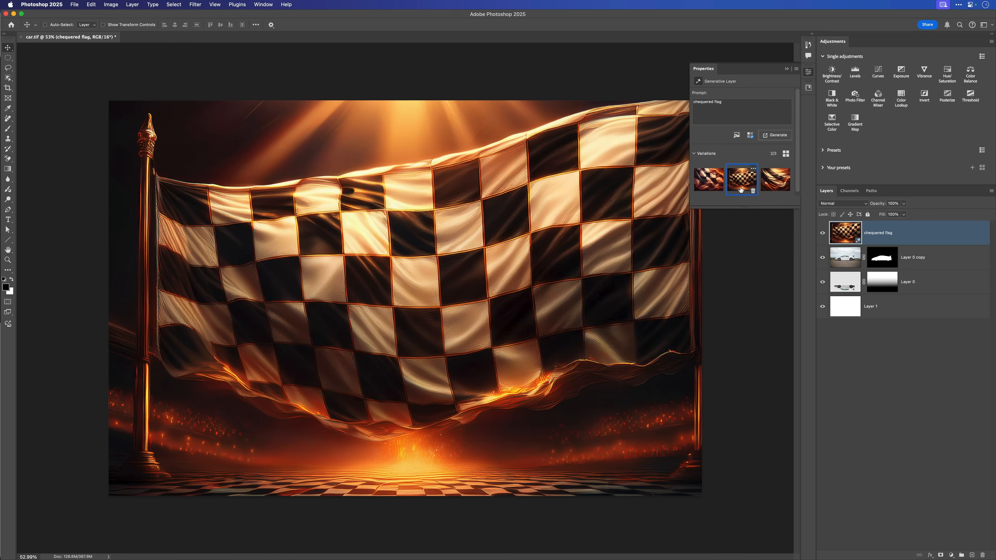
{"action": "left_click", "coordinate": [776, 195]}
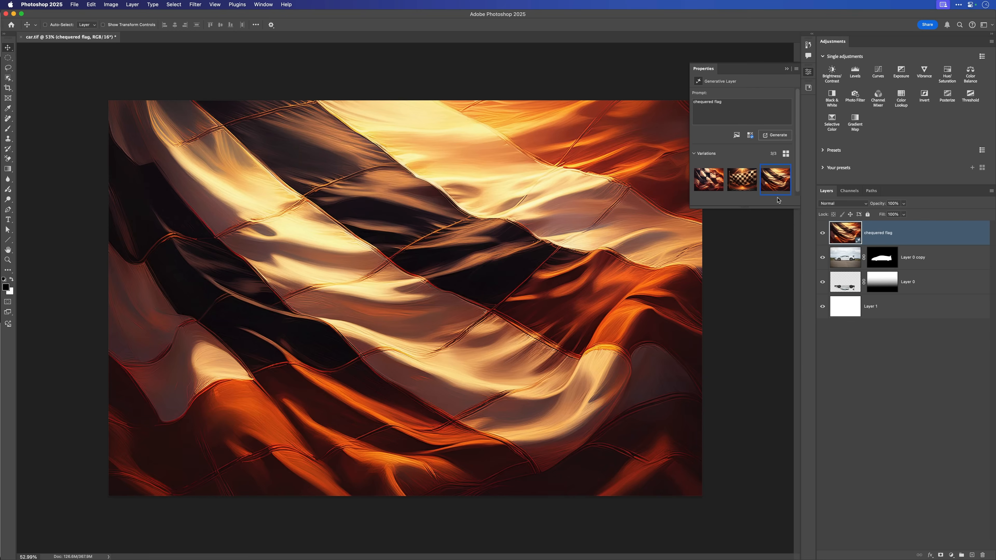
{"action": "left_click", "coordinate": [709, 184]}
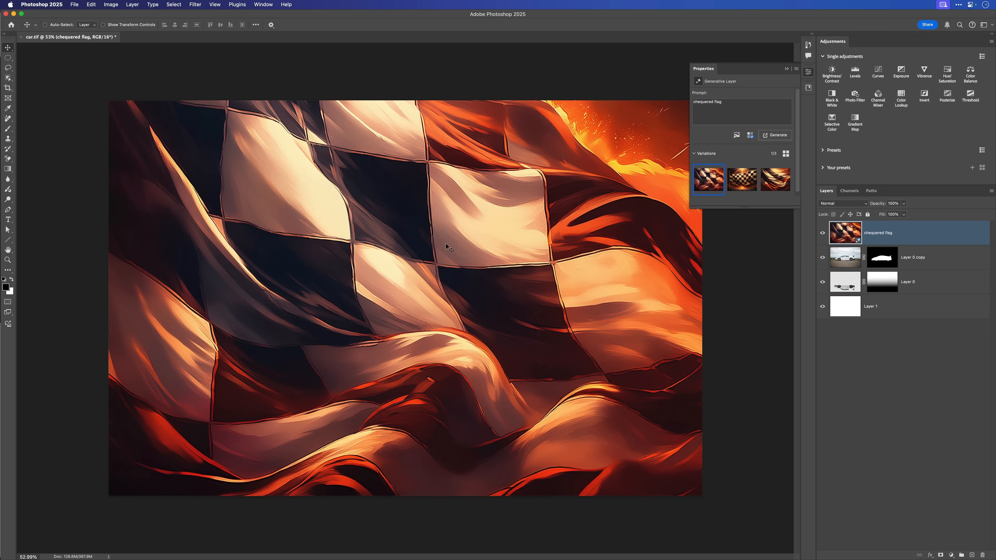
{"action": "left_click", "coordinate": [808, 72]}
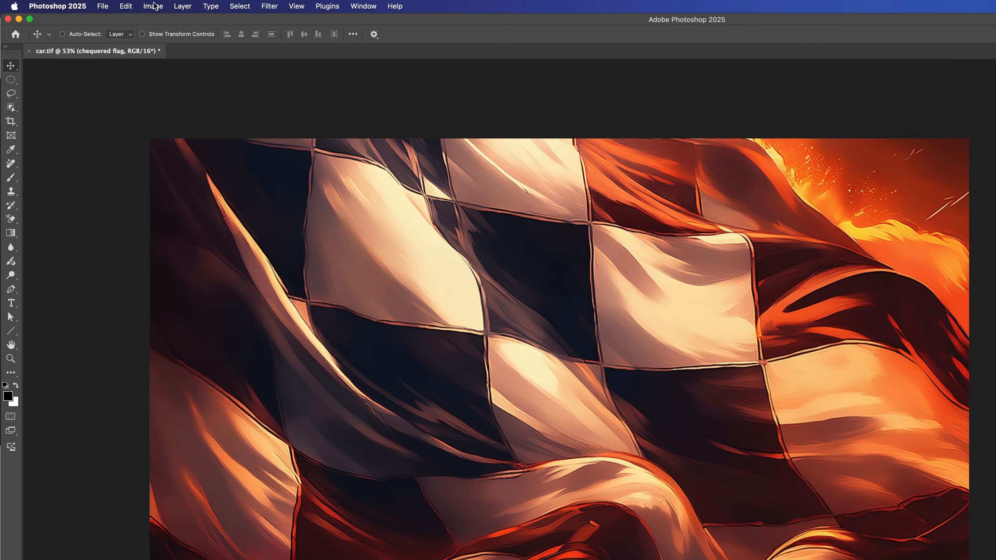
- Rasterize the generated chequered flag layer into a normal pixel layer
{"action": "left_click", "coordinate": [111, 4]}
{"action": "mouse_move", "coordinate": [157, 34]}
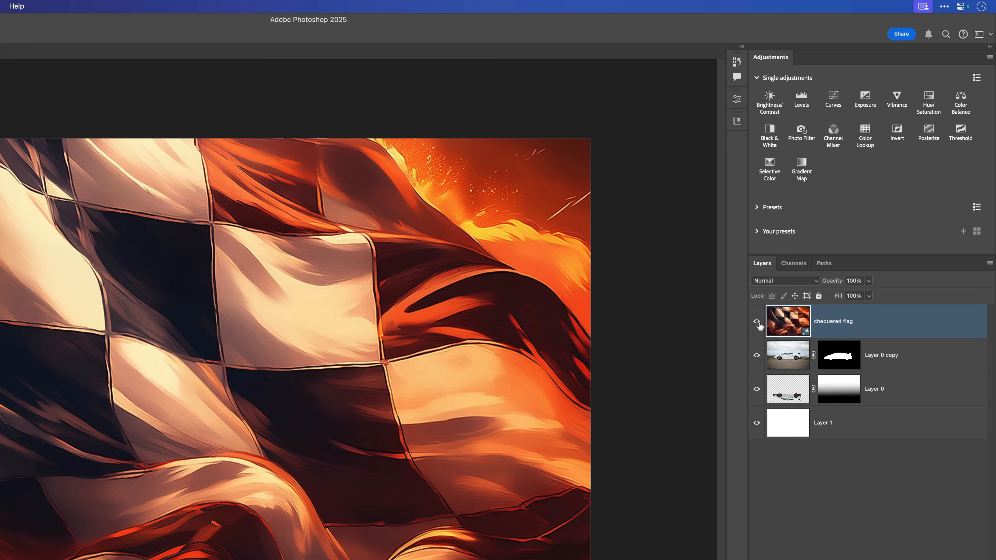
{"action": "right_click", "coordinate": [865, 326]}
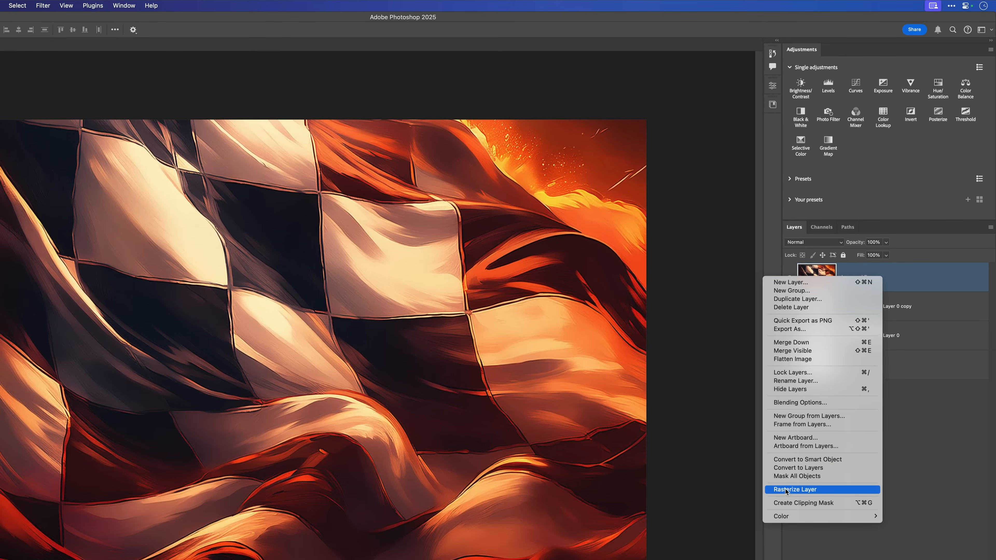
{"action": "left_click", "coordinate": [909, 279]}
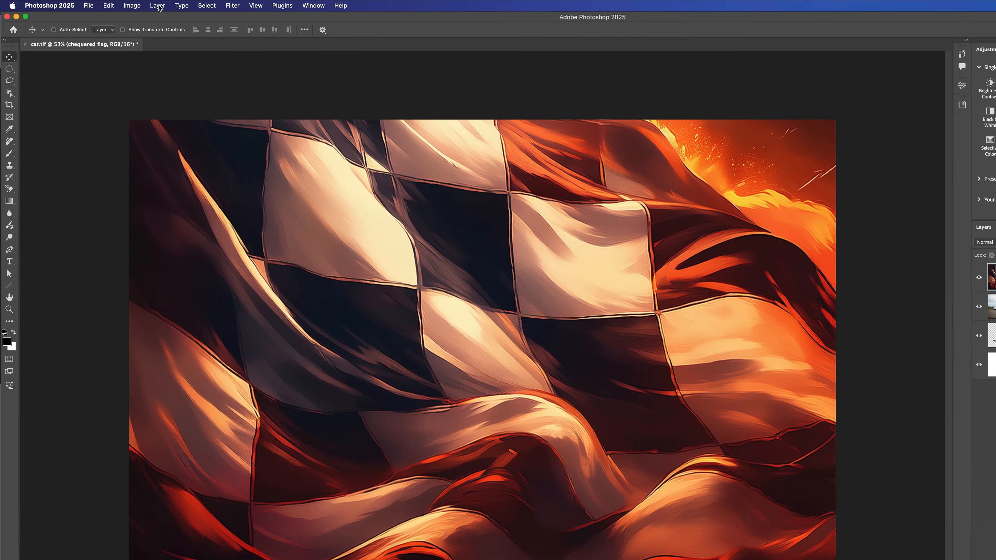
{"action": "left_click", "coordinate": [158, 6]}
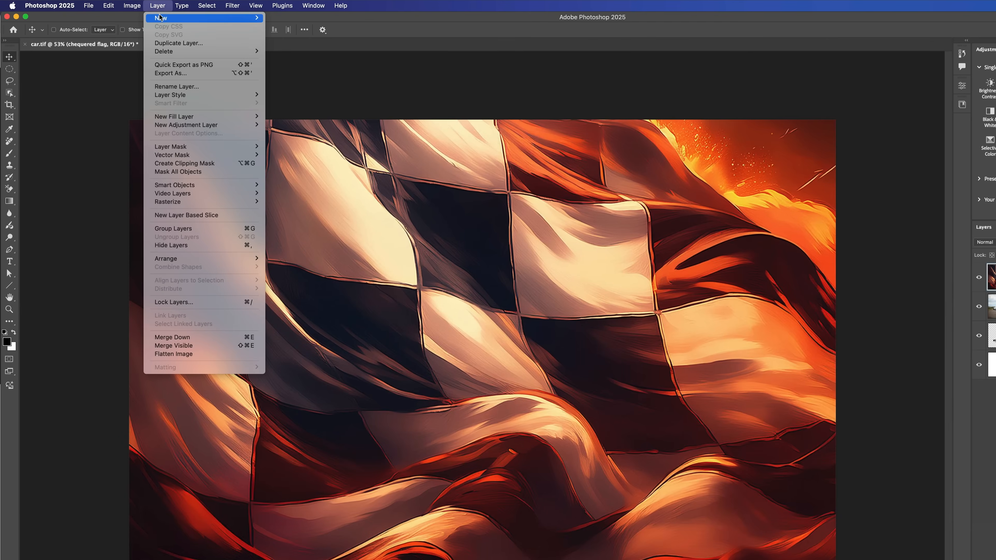
{"action": "mouse_move", "coordinate": [236, 203]}
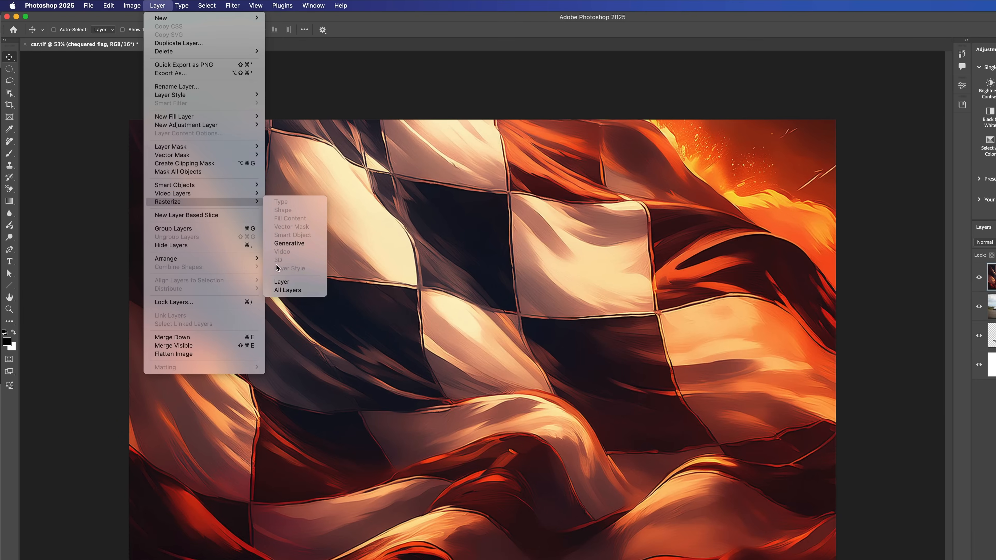
{"action": "left_click", "coordinate": [287, 283]}
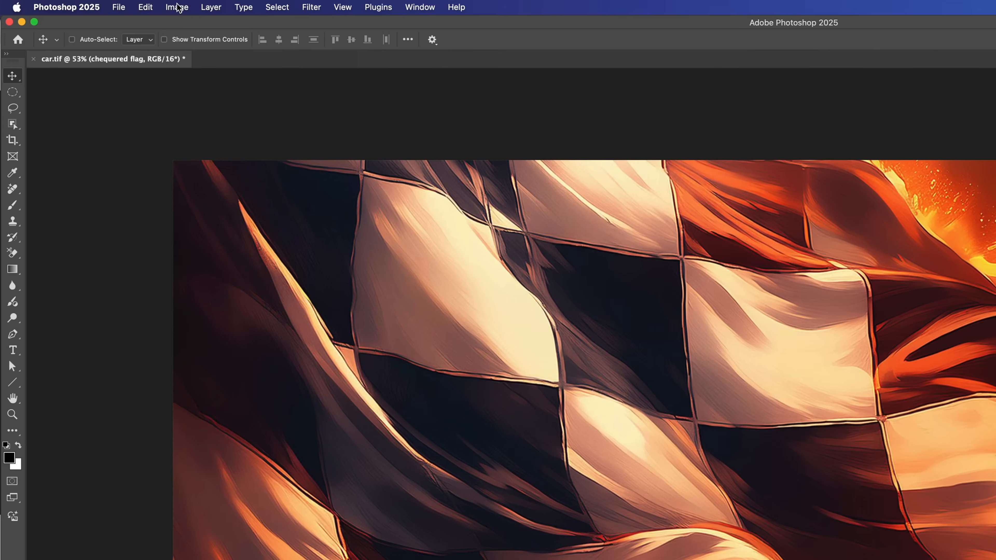
- Desaturate the chequered flag layer to black and white
{"action": "left_click", "coordinate": [178, 7]}
{"action": "mouse_move", "coordinate": [185, 43]}
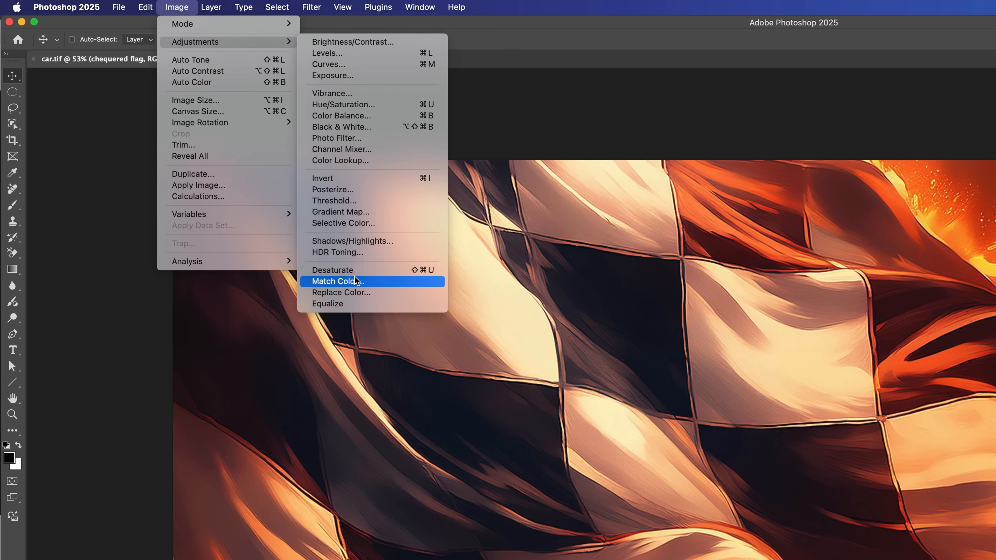
{"action": "left_click", "coordinate": [360, 270]}
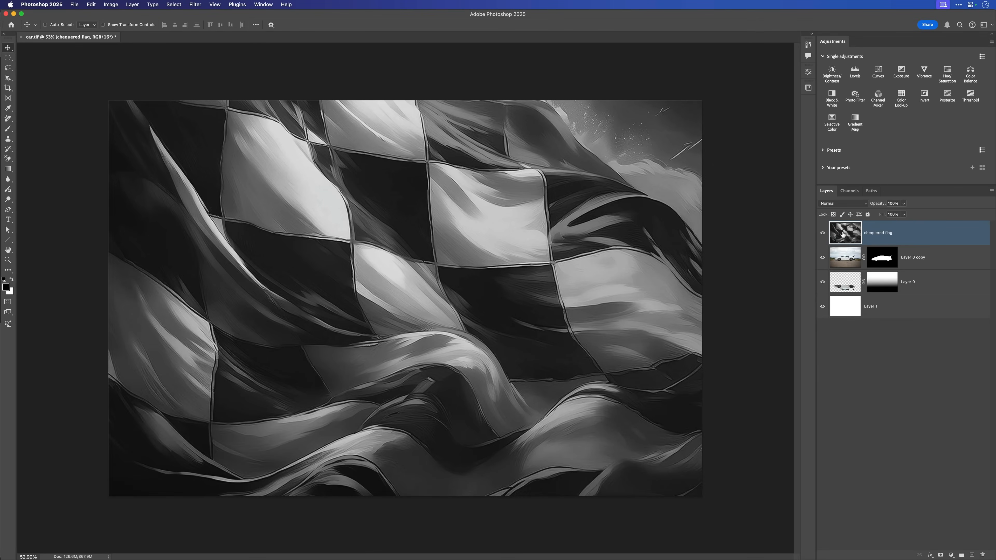
- Move the chequered flag layer directly beneath Layer 0 copy and reduce its opacity to 13%
{"action": "left_click_drag", "start_coordinate": [843, 234], "coordinate": [843, 274]}
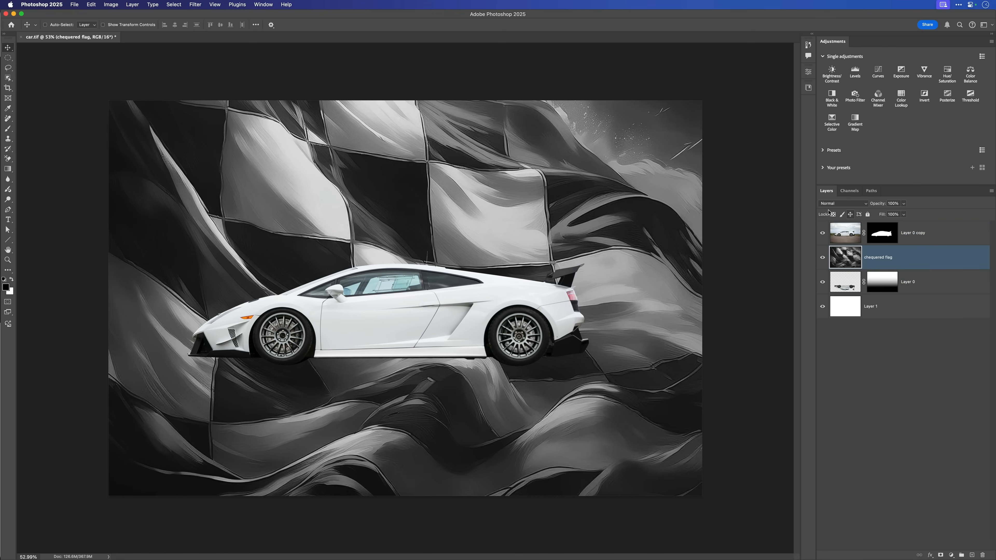
{"action": "left_click_drag", "start_coordinate": [880, 206], "coordinate": [850, 201]}
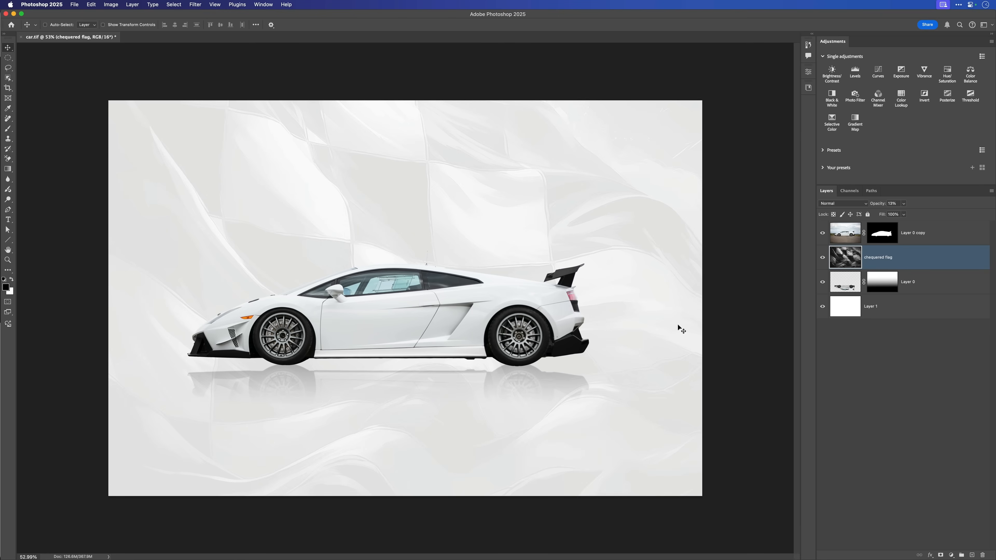
- Select the lower part of the flag from the car's tyre line down with the Rectangular Marquee and cut it to a new layer
{"action": "scroll", "coordinate": [561, 304], "scroll_direction": "down", "scroll_amount": 3}
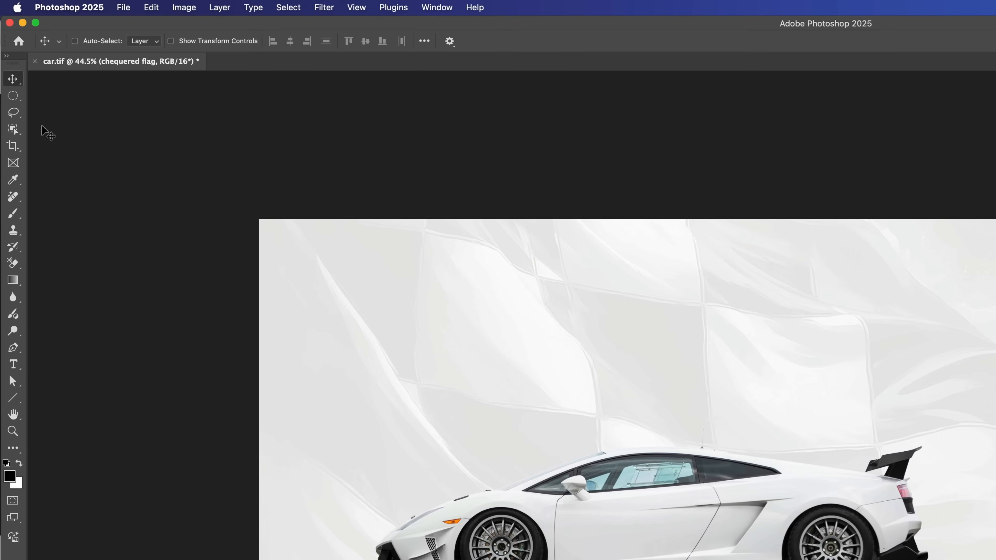
{"action": "key", "text": "m"}
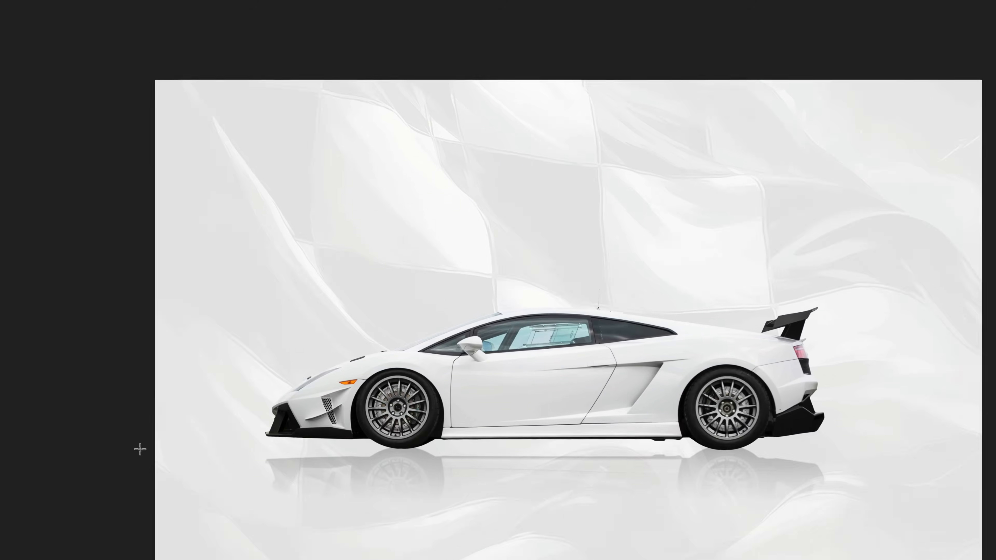
{"action": "left_click_drag", "start_coordinate": [59, 341], "coordinate": [921, 536]}
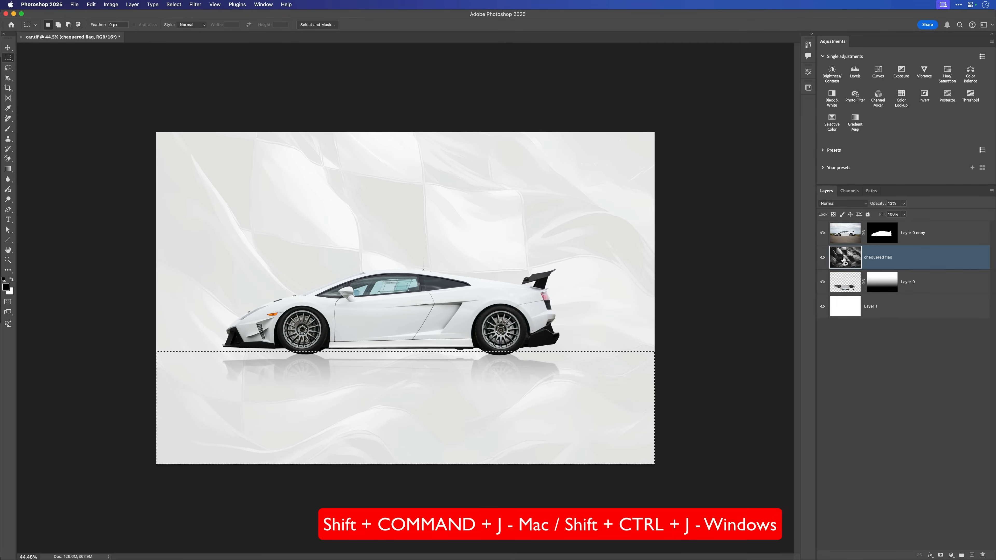
{"action": "key", "text": "shift+super+j"}
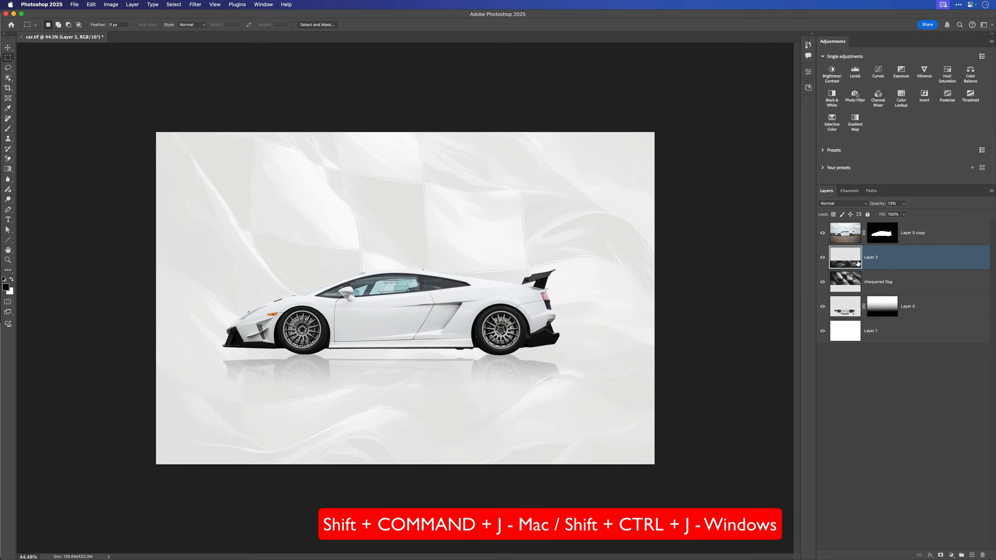
- Isolate Layer 2 at 100% opacity to inspect the cut piece, and undo these visibility and opacity changes
{"action": "left_click", "coordinate": [823, 265], "text": "alt"}
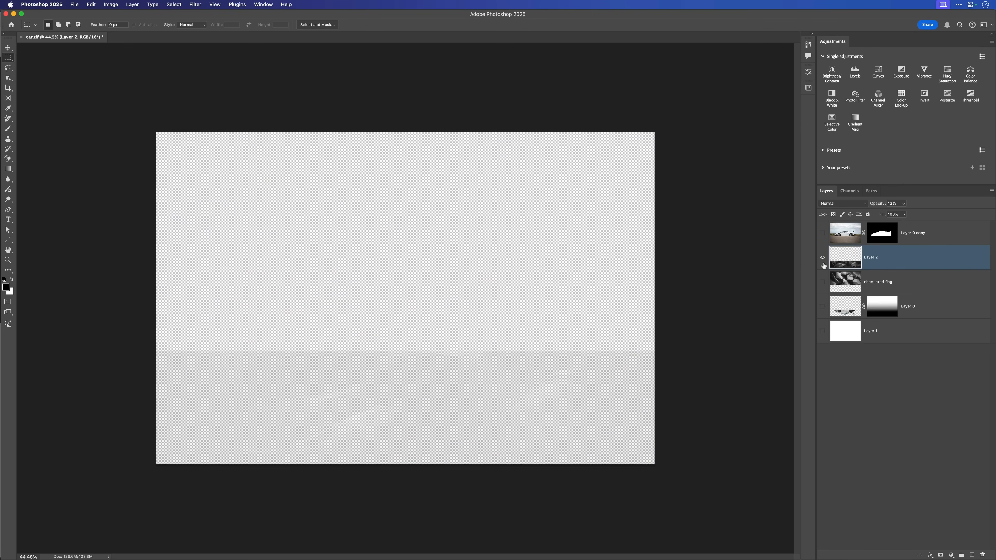
{"action": "left_click_drag", "start_coordinate": [876, 205], "coordinate": [948, 227]}
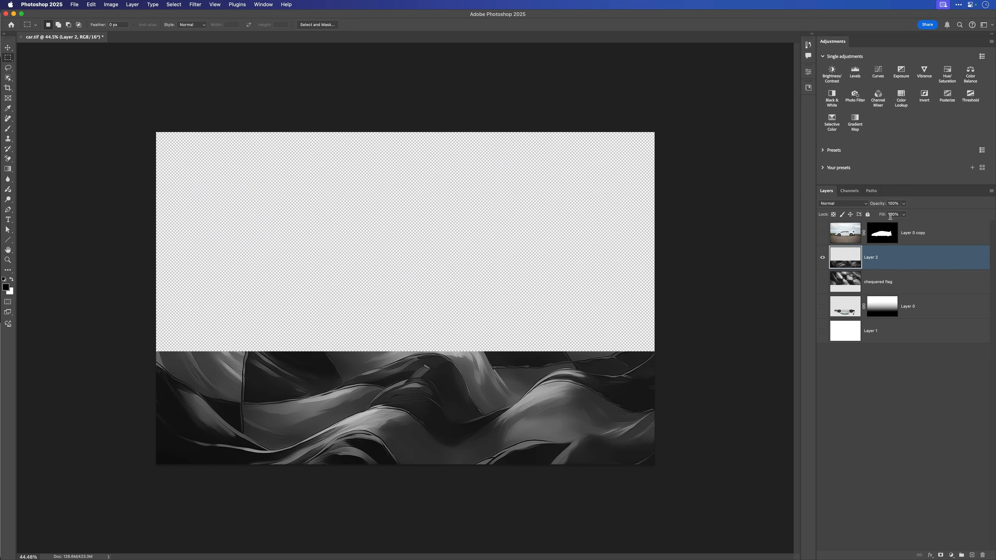
{"action": "key", "text": "v"}
{"action": "key", "text": "super+z"}
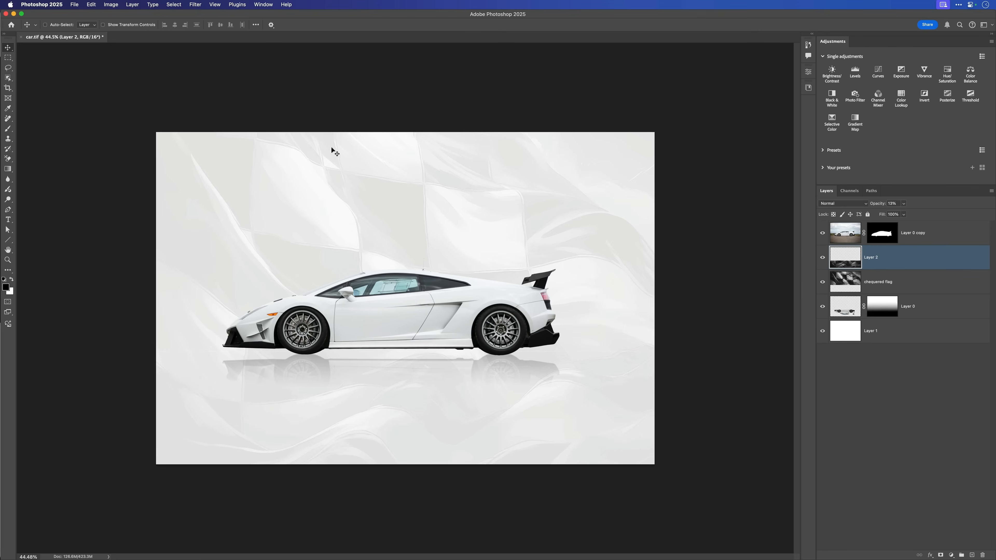
- Apply a Perspective transform to Layer 2, spreading its bottom corners outward to a width of about 217%
{"action": "left_click", "coordinate": [91, 6]}
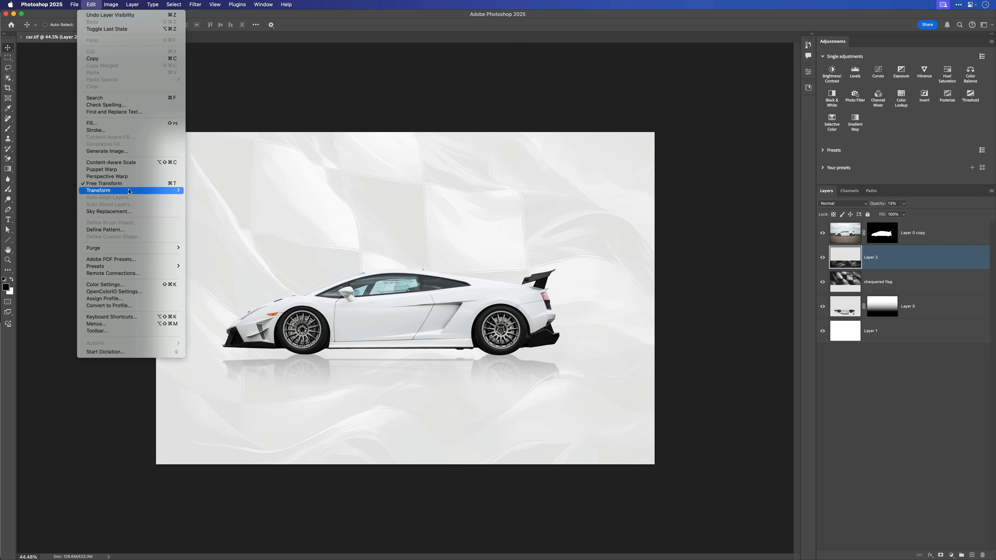
{"action": "mouse_move", "coordinate": [129, 191]}
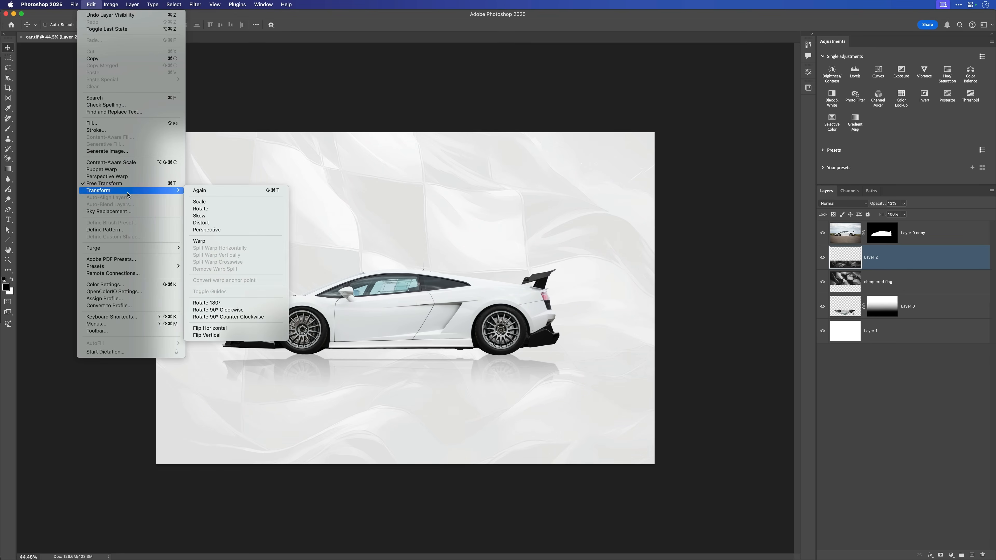
{"action": "left_click", "coordinate": [208, 231]}
{"action": "left_click_drag", "start_coordinate": [368, 365], "coordinate": [340, 361]}
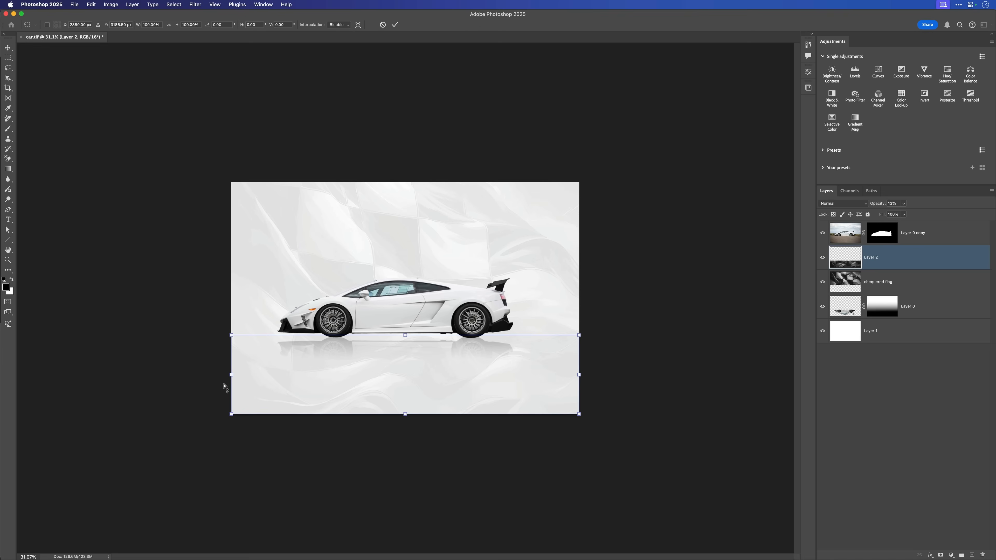
{"action": "left_click_drag", "start_coordinate": [231, 415], "coordinate": [26, 362]}
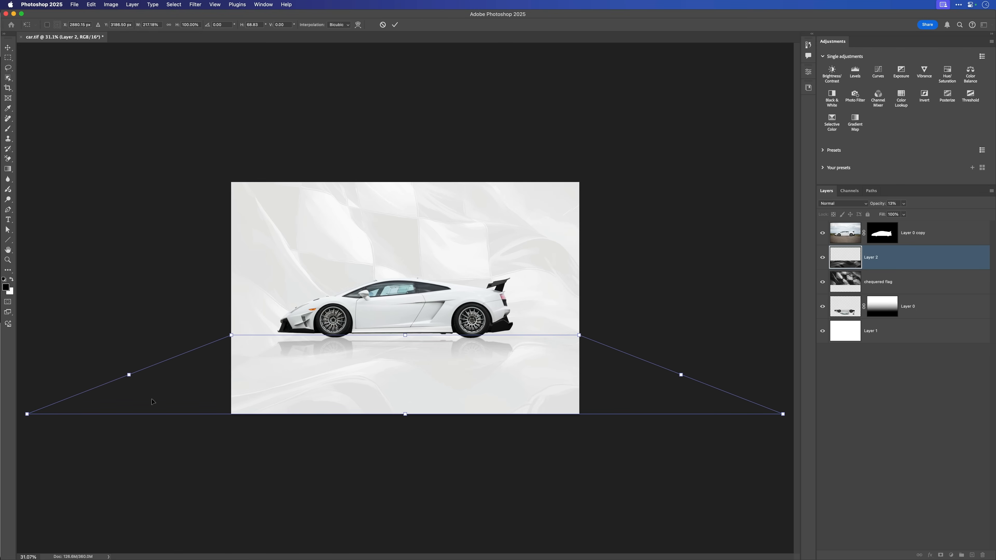
{"action": "key", "text": "Return"}
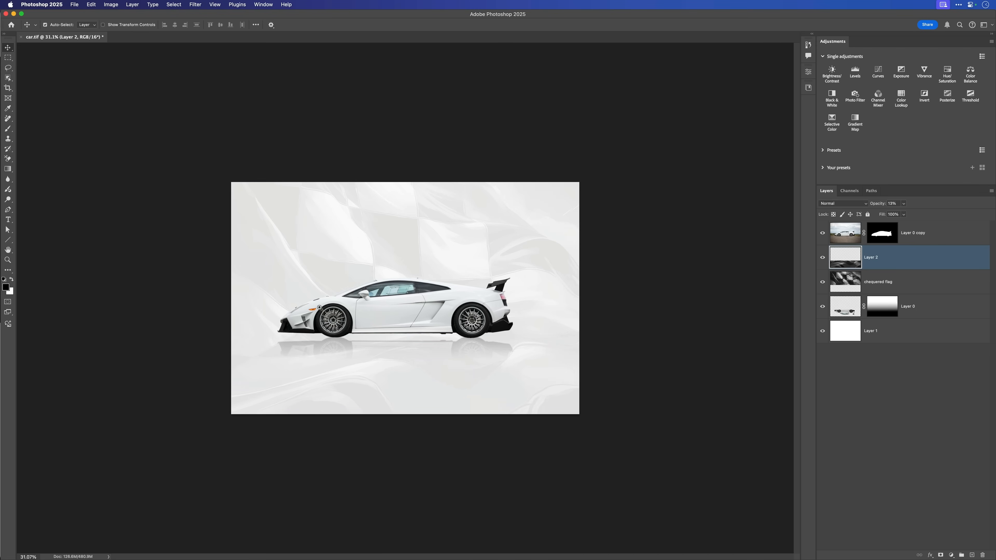
- Select the car image on Layer 0 copy and choose the Background Eraser tool for cleaning the side window
{"action": "left_click_drag", "start_coordinate": [369, 342], "coordinate": [404, 287]}
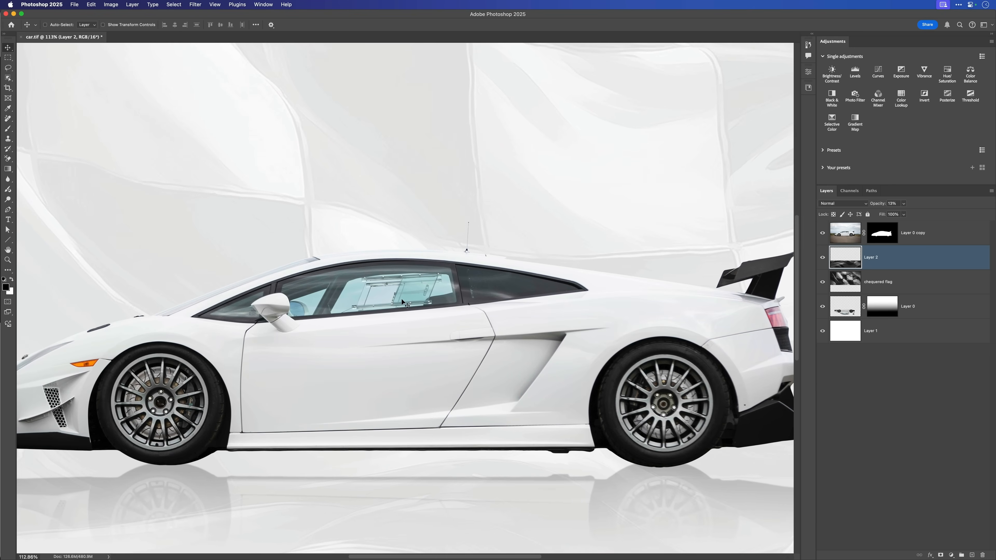
{"action": "left_click", "coordinate": [842, 234]}
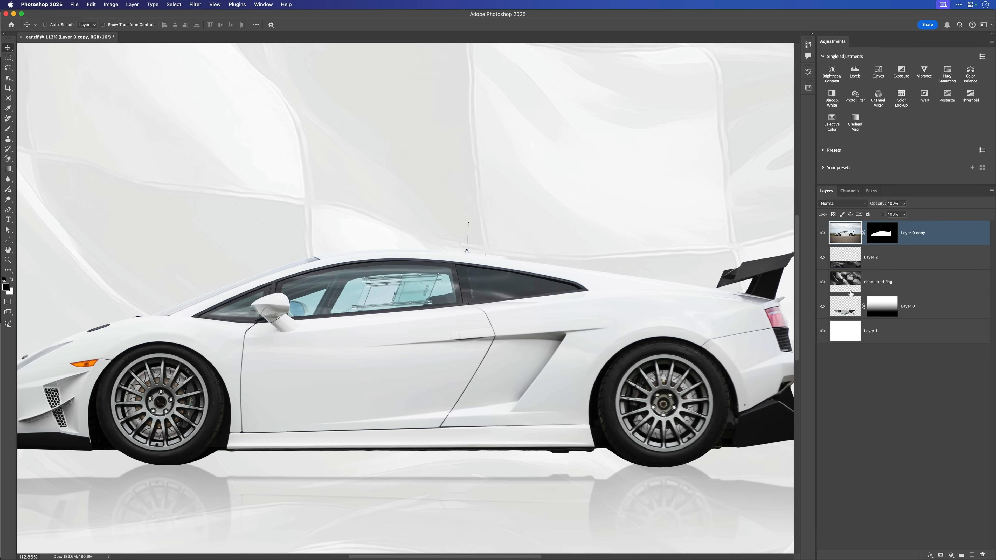
{"action": "left_click_drag", "start_coordinate": [396, 292], "coordinate": [432, 296]}
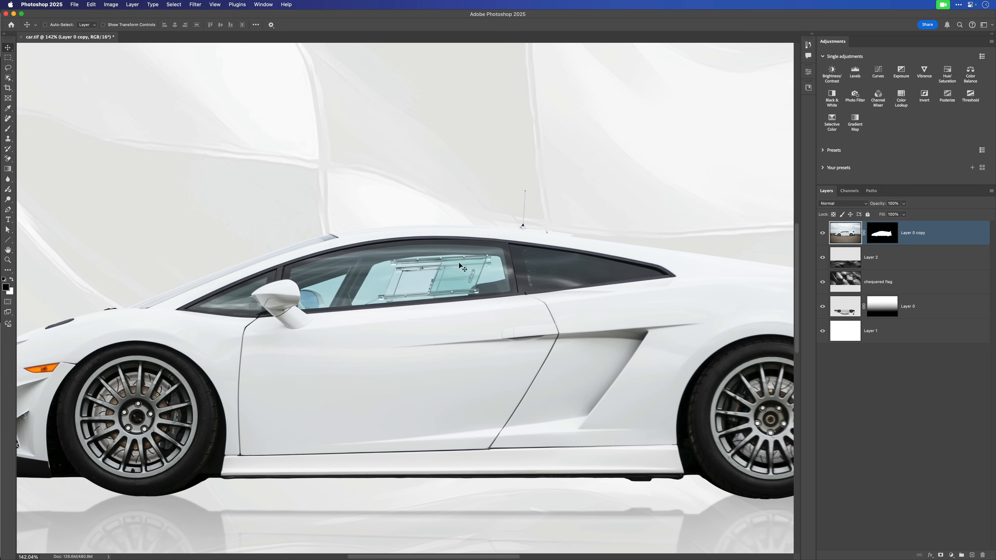
{"action": "key", "text": "e"}
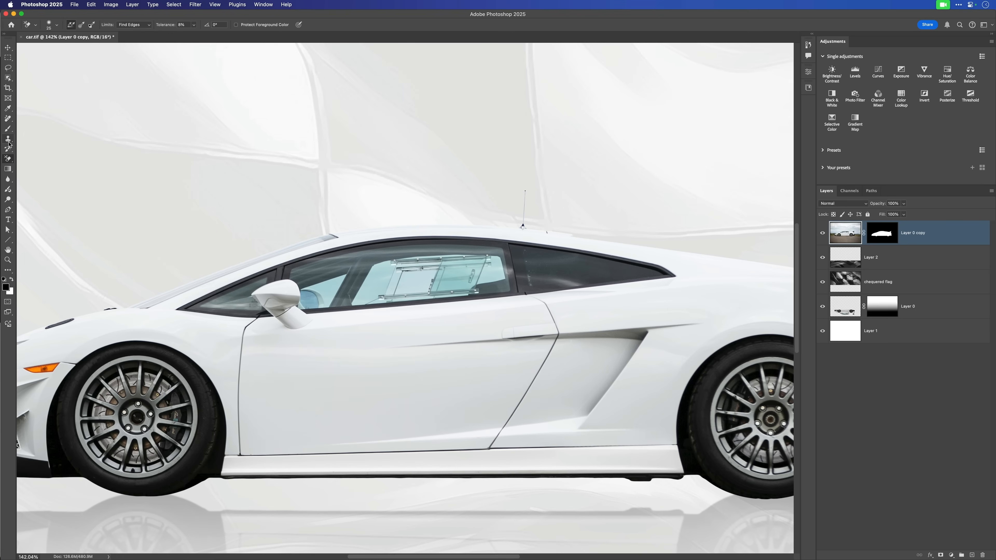
{"action": "right_click", "coordinate": [7, 159]}
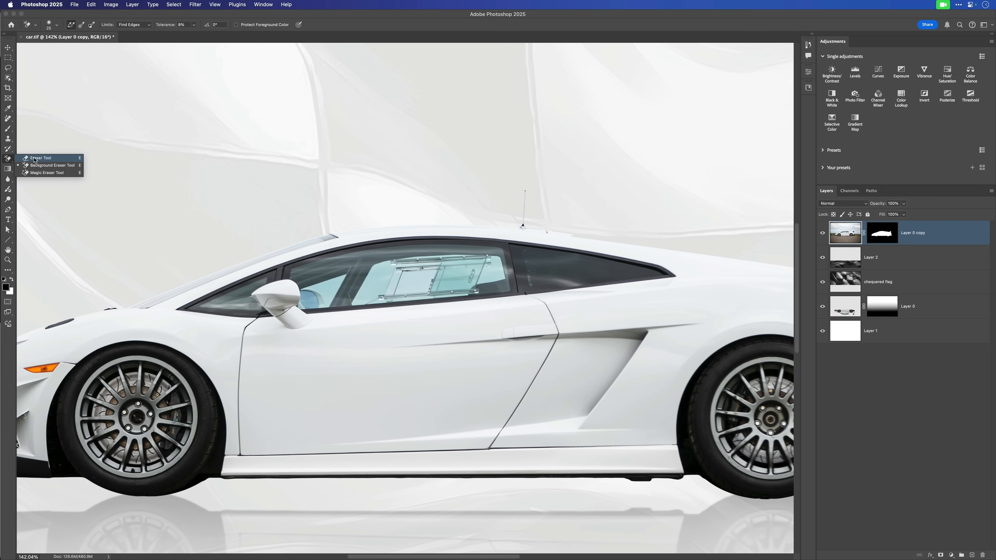
{"action": "left_click", "coordinate": [52, 166]}
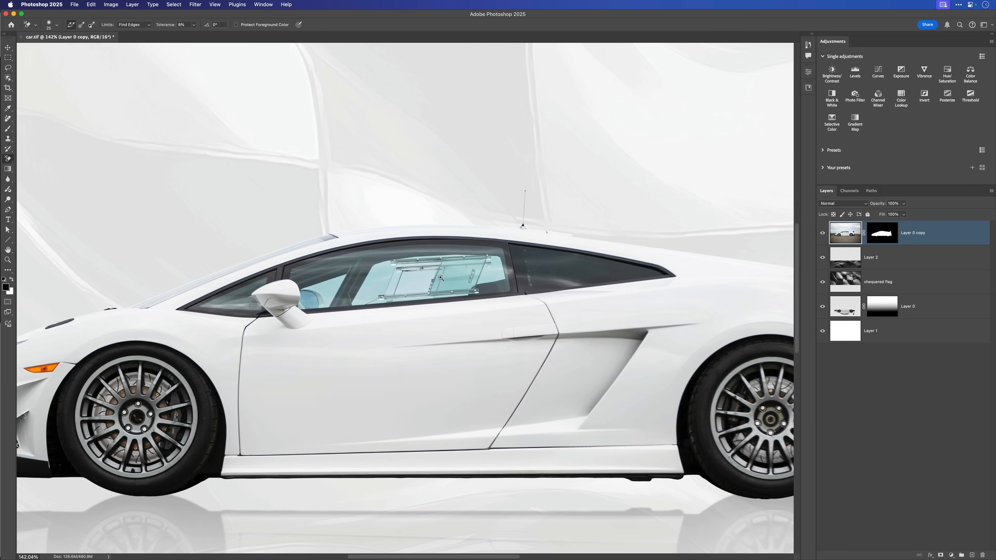
{"action": "left_click_drag", "start_coordinate": [440, 278], "coordinate": [490, 277]}
{"action": "left_click_drag", "start_coordinate": [410, 266], "coordinate": [443, 251]}
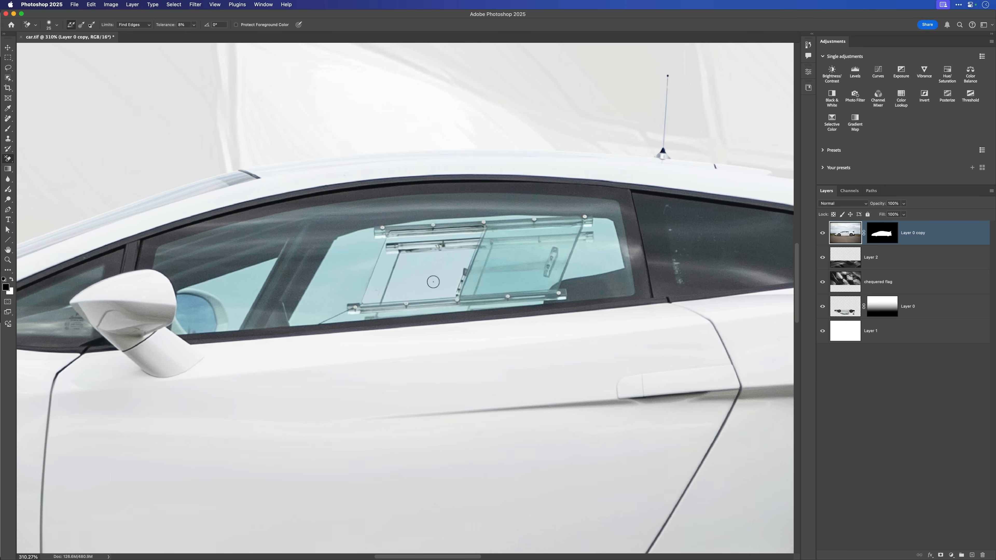
{"action": "scroll", "coordinate": [439, 289], "scroll_direction": "down", "scroll_amount": 5}
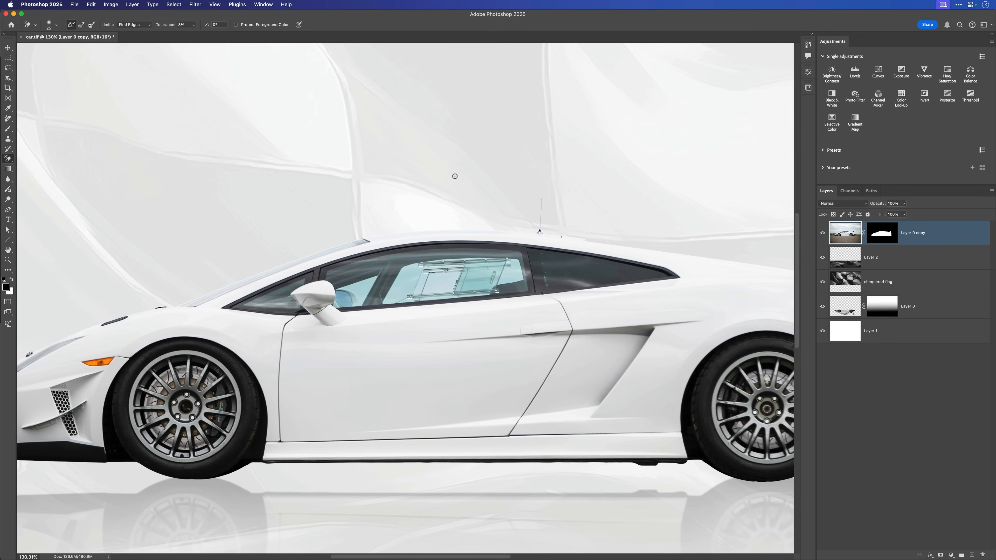
{"action": "scroll", "coordinate": [440, 281], "scroll_direction": "up", "scroll_amount": 2}
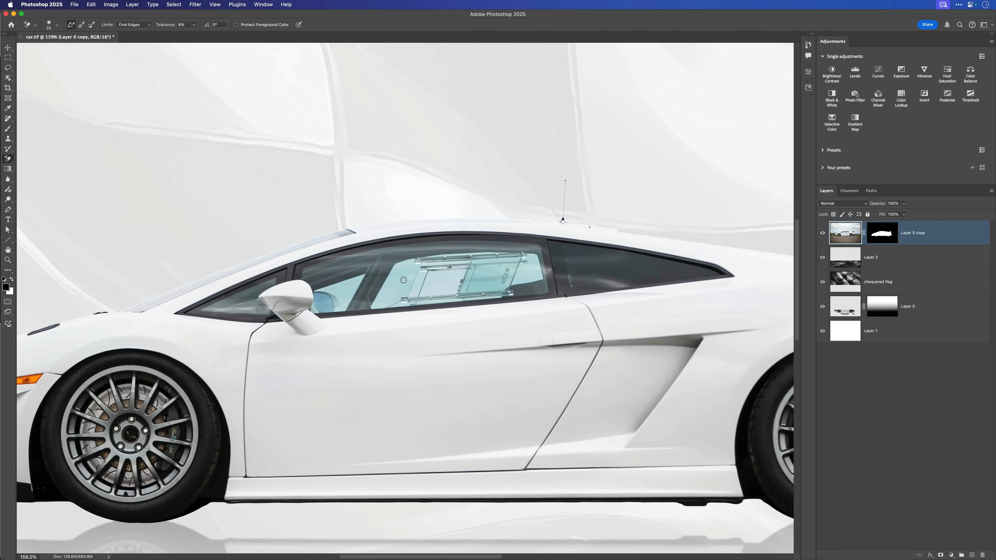
- Try erasing the glass inside the side window with the standard Eraser tool, and undo the stroke
{"action": "right_click", "coordinate": [9, 163]}
{"action": "left_click", "coordinate": [34, 161]}
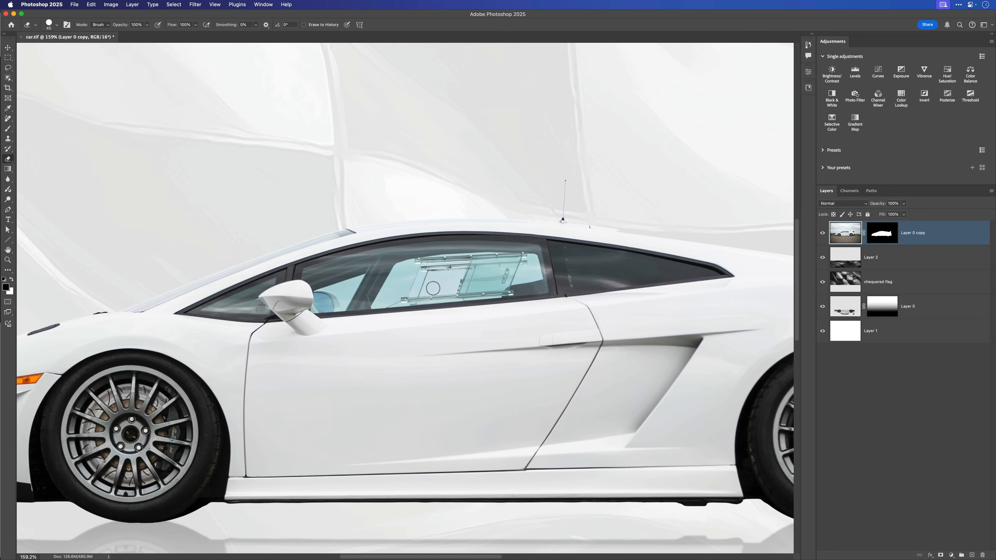
{"action": "scroll", "coordinate": [434, 283], "scroll_direction": "up", "scroll_amount": 3}
{"action": "mouse_move", "coordinate": [436, 282]}
{"action": "left_mouse_down"}
{"action": "mouse_move", "coordinate": [396, 279]}
{"action": "mouse_move", "coordinate": [427, 299]}
{"action": "mouse_move", "coordinate": [414, 301]}
{"action": "mouse_move", "coordinate": [475, 300]}
{"action": "mouse_move", "coordinate": [484, 280]}
{"action": "mouse_move", "coordinate": [446, 272]}
{"action": "left_mouse_up"}
{"action": "key", "text": "super+z"}
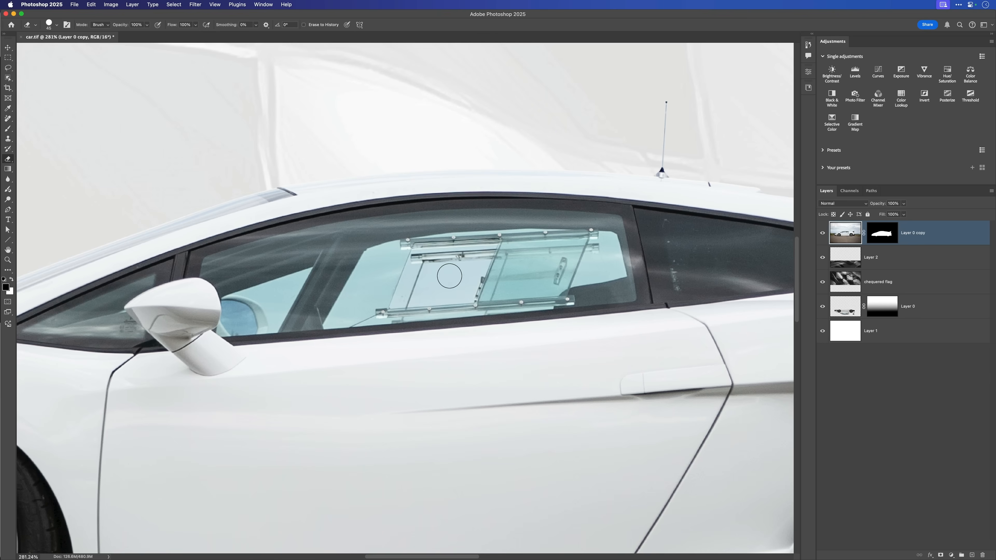
- Switch back to the Background Eraser tool and set its tolerance to 9%
{"action": "right_click", "coordinate": [7, 159]}
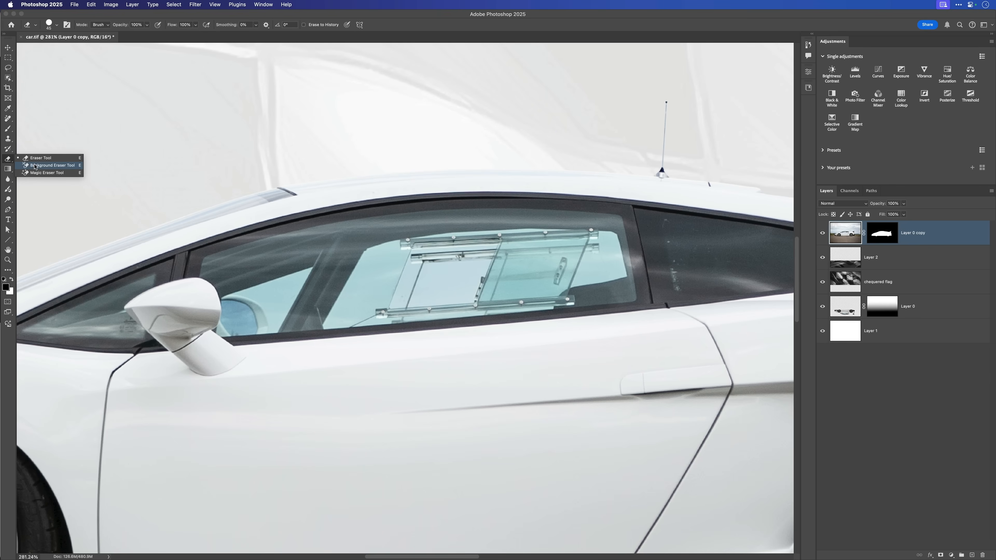
{"action": "left_click", "coordinate": [47, 166]}
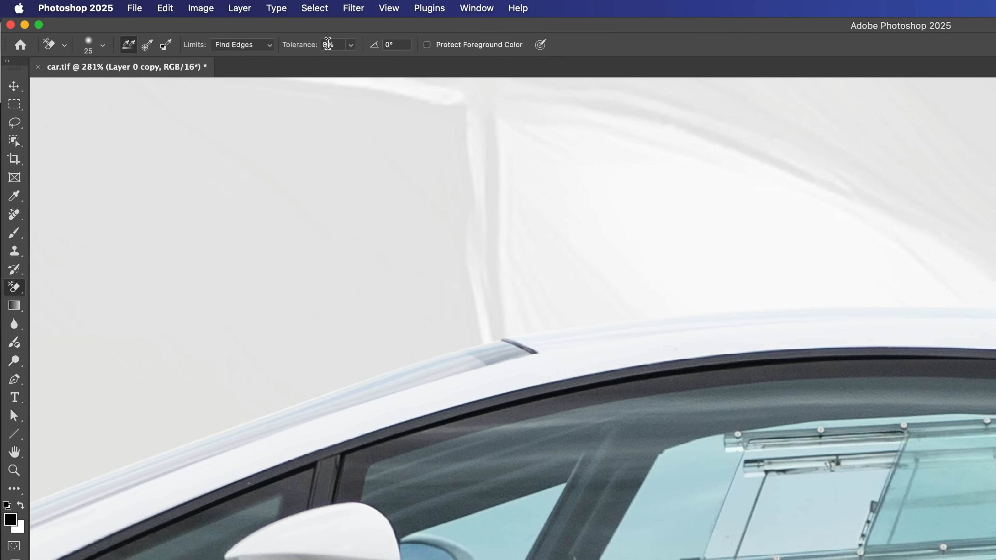
{"action": "left_click_drag", "start_coordinate": [327, 43], "coordinate": [315, 44]}
{"action": "type", "text": "9"}
{"action": "key", "text": "Return"}
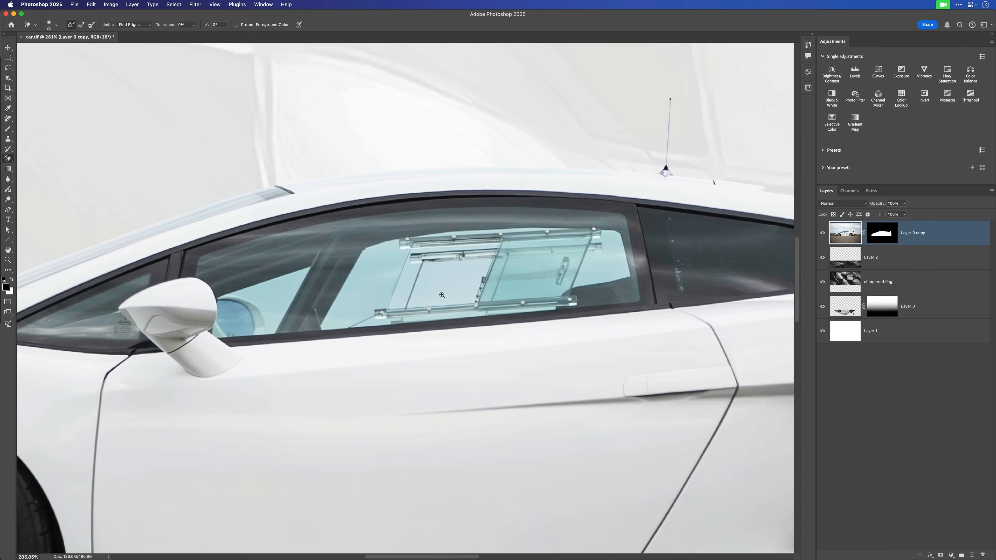
- Erase the blue-tinted background seen through the large side window on Layer 0 copy, adjusting the brush size
{"action": "scroll", "coordinate": [798, 530], "scroll_direction": "down", "scroll_amount": 1}
{"action": "key", "text": "bracketright"}
{"action": "key", "text": "bracketright"}
{"action": "key", "text": "bracketright"}
{"action": "mouse_move", "coordinate": [447, 276]}
{"action": "left_mouse_down"}
{"action": "mouse_move", "coordinate": [432, 291]}
{"action": "mouse_move", "coordinate": [449, 294]}
{"action": "mouse_move", "coordinate": [421, 299]}
{"action": "mouse_move", "coordinate": [426, 269]}
{"action": "mouse_move", "coordinate": [479, 267]}
{"action": "mouse_move", "coordinate": [457, 277]}
{"action": "mouse_move", "coordinate": [469, 279]}
{"action": "mouse_move", "coordinate": [441, 305]}
{"action": "mouse_move", "coordinate": [460, 299]}
{"action": "mouse_move", "coordinate": [414, 276]}
{"action": "mouse_move", "coordinate": [405, 299]}
{"action": "mouse_move", "coordinate": [416, 268]}
{"action": "mouse_move", "coordinate": [491, 275]}
{"action": "mouse_move", "coordinate": [483, 296]}
{"action": "mouse_move", "coordinate": [490, 271]}
{"action": "mouse_move", "coordinate": [522, 283]}
{"action": "mouse_move", "coordinate": [495, 297]}
{"action": "mouse_move", "coordinate": [552, 286]}
{"action": "mouse_move", "coordinate": [562, 261]}
{"action": "mouse_move", "coordinate": [501, 272]}
{"action": "mouse_move", "coordinate": [537, 267]}
{"action": "mouse_move", "coordinate": [533, 289]}
{"action": "mouse_move", "coordinate": [549, 251]}
{"action": "mouse_move", "coordinate": [571, 277]}
{"action": "mouse_move", "coordinate": [601, 273]}
{"action": "mouse_move", "coordinate": [592, 239]}
{"action": "mouse_move", "coordinate": [585, 268]}
{"action": "mouse_move", "coordinate": [600, 271]}
{"action": "mouse_move", "coordinate": [576, 278]}
{"action": "mouse_move", "coordinate": [607, 273]}
{"action": "mouse_move", "coordinate": [577, 281]}
{"action": "left_mouse_up"}
{"action": "mouse_move", "coordinate": [377, 277]}
{"action": "left_mouse_down"}
{"action": "mouse_move", "coordinate": [336, 323]}
{"action": "mouse_move", "coordinate": [381, 303]}
{"action": "mouse_move", "coordinate": [369, 310]}
{"action": "mouse_move", "coordinate": [405, 255]}
{"action": "mouse_move", "coordinate": [369, 265]}
{"action": "left_mouse_up"}
{"action": "key", "text": "bracketleft"}
{"action": "key", "text": "bracketleft"}
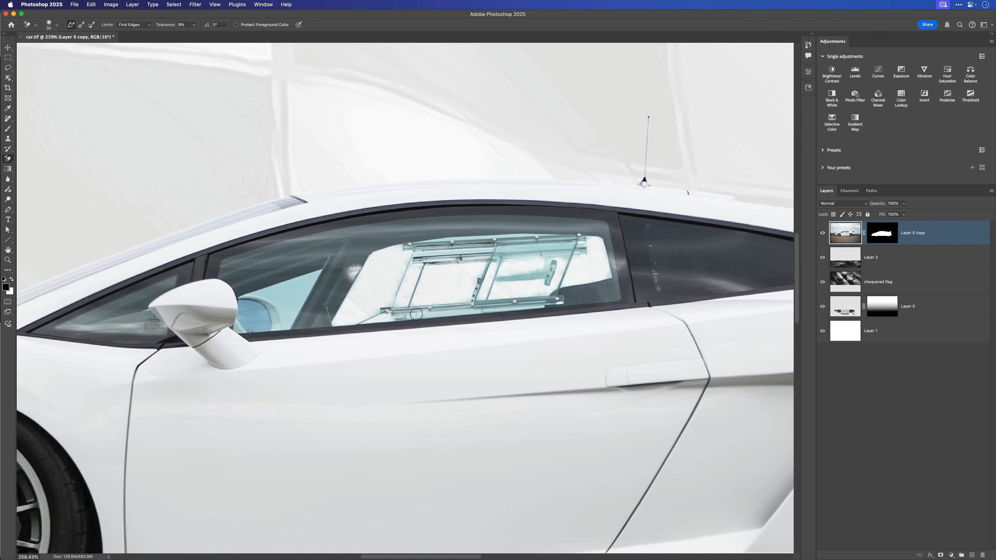
- Erase the remaining blue tint around the lower and upper rails of the sliding window panel
{"action": "mouse_move", "coordinate": [417, 315]}
{"action": "left_mouse_down"}
{"action": "mouse_move", "coordinate": [393, 317]}
{"action": "mouse_move", "coordinate": [450, 313]}
{"action": "left_mouse_up"}
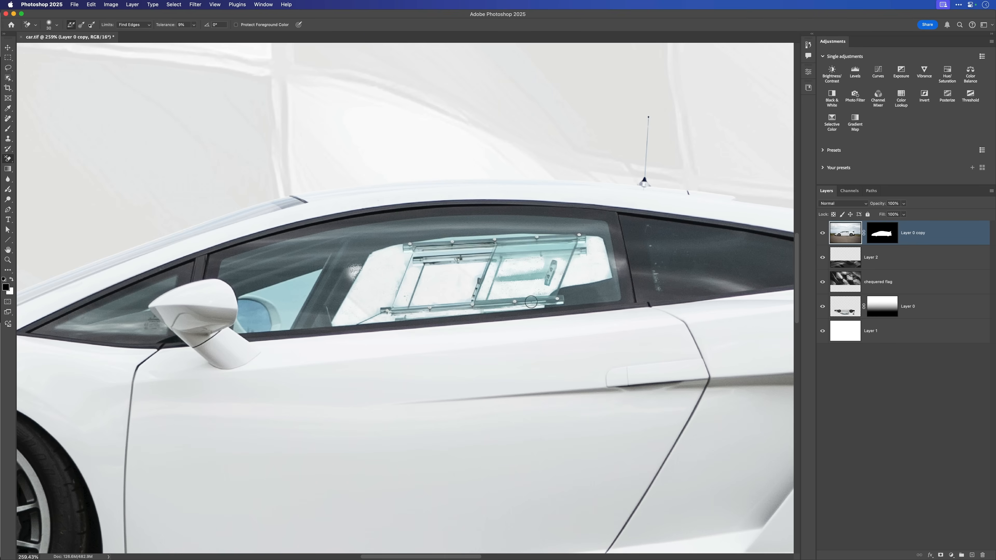
{"action": "left_click_drag", "start_coordinate": [531, 301], "coordinate": [413, 310]}
{"action": "left_click_drag", "start_coordinate": [535, 244], "coordinate": [539, 247]}
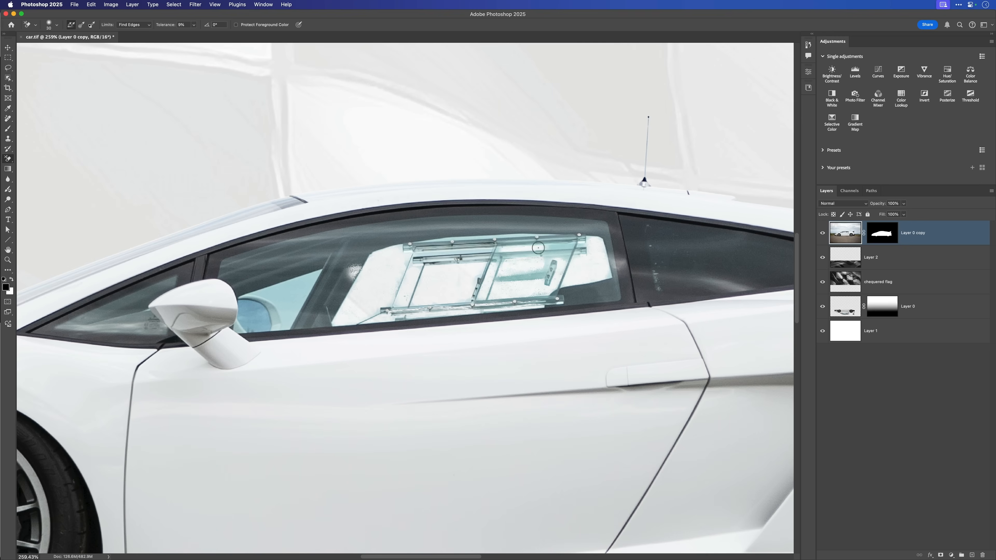
{"action": "mouse_move", "coordinate": [475, 249]}
{"action": "left_mouse_down"}
{"action": "mouse_move", "coordinate": [409, 256]}
{"action": "mouse_move", "coordinate": [483, 248]}
{"action": "mouse_move", "coordinate": [515, 275]}
{"action": "mouse_move", "coordinate": [539, 276]}
{"action": "mouse_move", "coordinate": [503, 280]}
{"action": "mouse_move", "coordinate": [566, 249]}
{"action": "mouse_move", "coordinate": [550, 247]}
{"action": "mouse_move", "coordinate": [585, 245]}
{"action": "mouse_move", "coordinate": [579, 258]}
{"action": "mouse_move", "coordinate": [573, 245]}
{"action": "mouse_move", "coordinate": [531, 237]}
{"action": "mouse_move", "coordinate": [556, 236]}
{"action": "mouse_move", "coordinate": [486, 239]}
{"action": "left_mouse_up"}
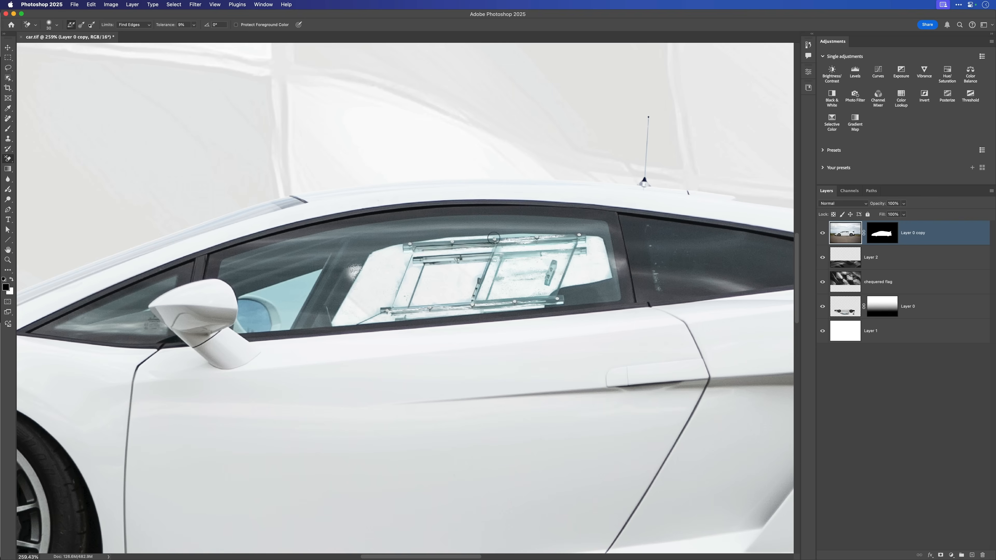
{"action": "mouse_move", "coordinate": [494, 238]}
{"action": "left_mouse_down"}
{"action": "mouse_move", "coordinate": [541, 235]}
{"action": "mouse_move", "coordinate": [529, 233]}
{"action": "left_mouse_up"}
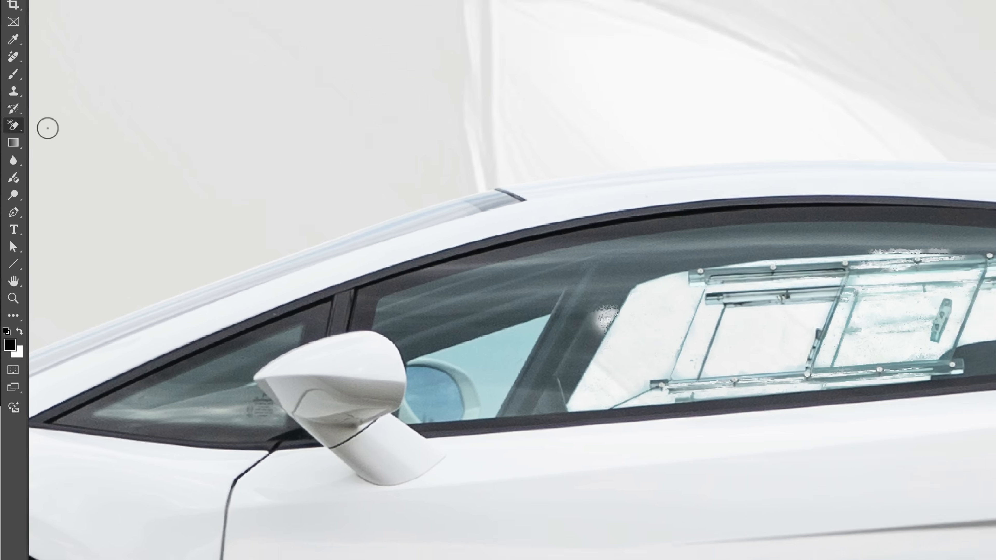
- Restore the over-erased dark glass above the sliding panel's upper rail with the History Brush
{"action": "left_click", "coordinate": [13, 108]}
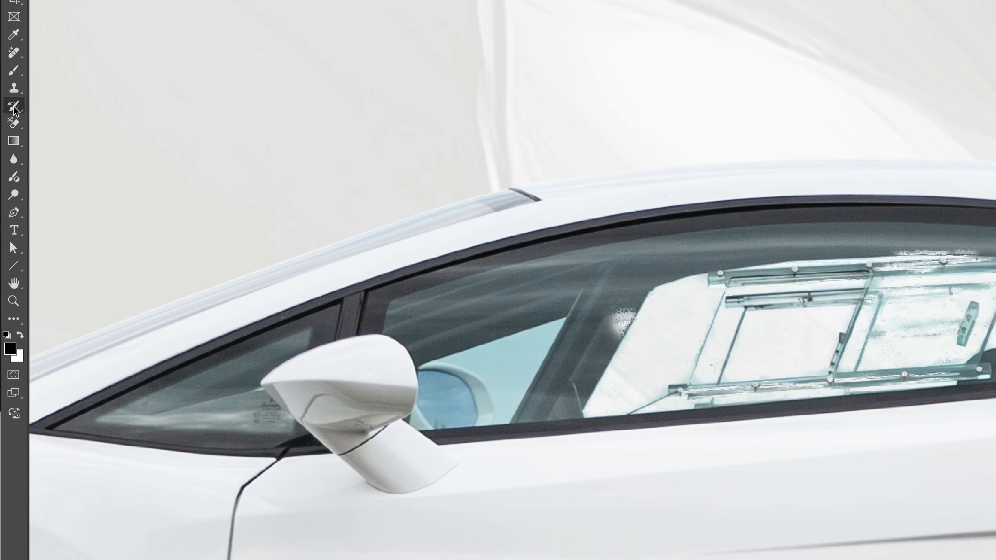
{"action": "right_click", "coordinate": [14, 107]}
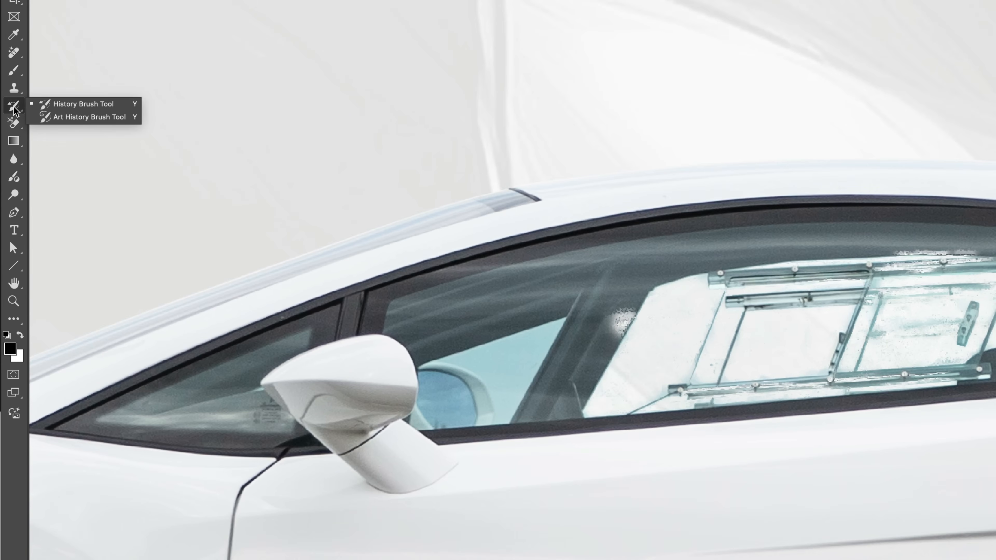
{"action": "left_click", "coordinate": [74, 104]}
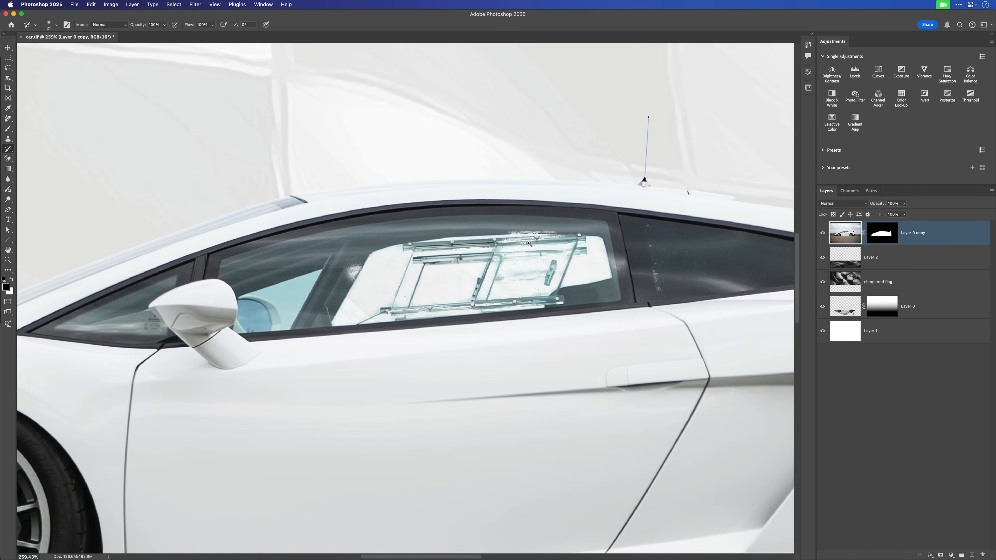
{"action": "left_click_drag", "start_coordinate": [529, 243], "coordinate": [553, 238]}
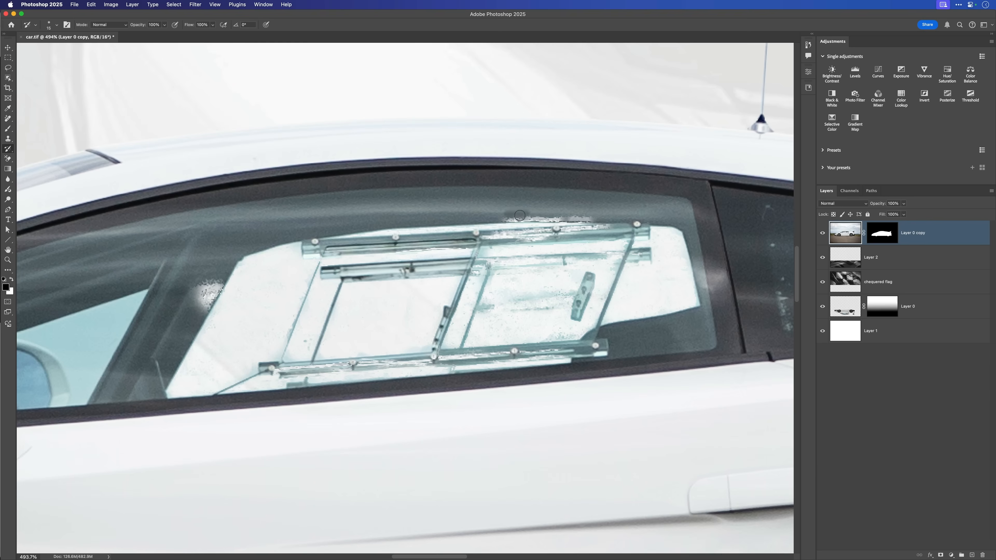
{"action": "mouse_move", "coordinate": [521, 217]}
{"action": "left_mouse_down"}
{"action": "mouse_move", "coordinate": [588, 217]}
{"action": "mouse_move", "coordinate": [511, 204]}
{"action": "mouse_move", "coordinate": [537, 202]}
{"action": "mouse_move", "coordinate": [463, 207]}
{"action": "mouse_move", "coordinate": [645, 209]}
{"action": "mouse_move", "coordinate": [415, 203]}
{"action": "mouse_move", "coordinate": [389, 209]}
{"action": "mouse_move", "coordinate": [472, 212]}
{"action": "mouse_move", "coordinate": [300, 222]}
{"action": "mouse_move", "coordinate": [387, 214]}
{"action": "mouse_move", "coordinate": [343, 209]}
{"action": "mouse_move", "coordinate": [232, 228]}
{"action": "mouse_move", "coordinate": [227, 220]}
{"action": "mouse_move", "coordinate": [209, 242]}
{"action": "mouse_move", "coordinate": [217, 247]}
{"action": "mouse_move", "coordinate": [220, 236]}
{"action": "mouse_move", "coordinate": [200, 226]}
{"action": "mouse_move", "coordinate": [272, 207]}
{"action": "mouse_move", "coordinate": [449, 196]}
{"action": "mouse_move", "coordinate": [675, 215]}
{"action": "left_mouse_up"}
- Enlarge the History Brush to 50 px and restore the over-erased dark patch at the window opening's front edge
{"action": "key", "text": "bracketright"}
{"action": "key", "text": "bracketright"}
{"action": "key", "text": "bracketright"}
{"action": "mouse_move", "coordinate": [236, 244]}
{"action": "left_mouse_down"}
{"action": "mouse_move", "coordinate": [193, 290]}
{"action": "mouse_move", "coordinate": [213, 278]}
{"action": "mouse_move", "coordinate": [204, 304]}
{"action": "mouse_move", "coordinate": [221, 263]}
{"action": "mouse_move", "coordinate": [295, 232]}
{"action": "mouse_move", "coordinate": [220, 234]}
{"action": "left_mouse_up"}
{"action": "key", "text": "bracketright"}
{"action": "right_click", "coordinate": [226, 235]}
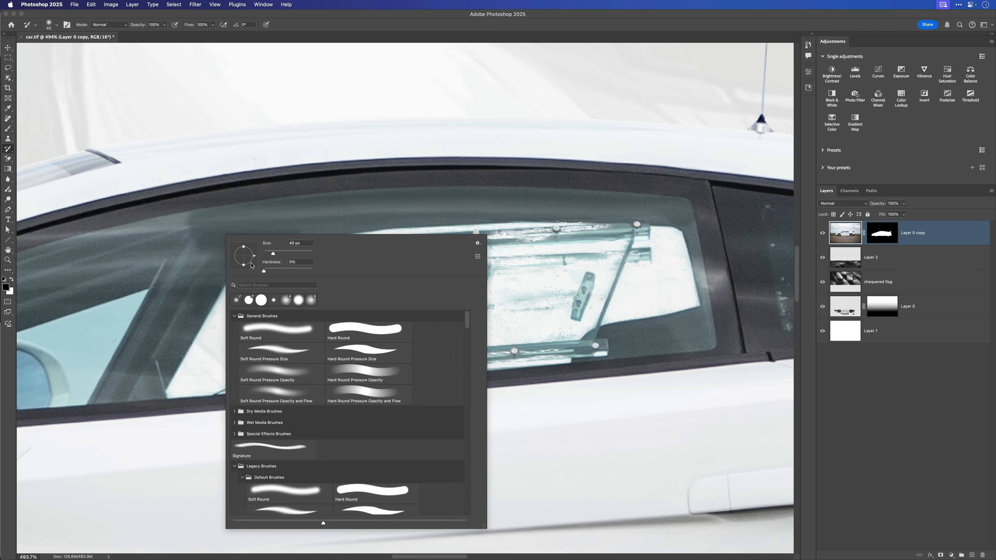
{"action": "left_click", "coordinate": [321, 14]}
{"action": "key", "text": "bracketright"}
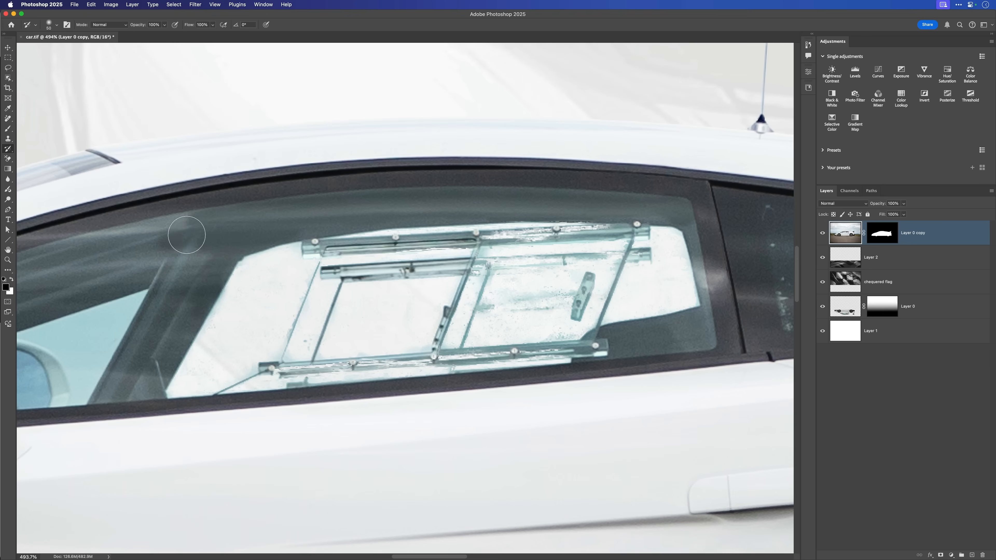
{"action": "mouse_move", "coordinate": [186, 235]}
{"action": "left_mouse_down"}
{"action": "mouse_move", "coordinate": [211, 234]}
{"action": "mouse_move", "coordinate": [196, 280]}
{"action": "mouse_move", "coordinate": [226, 242]}
{"action": "mouse_move", "coordinate": [130, 242]}
{"action": "mouse_move", "coordinate": [177, 228]}
{"action": "mouse_move", "coordinate": [95, 242]}
{"action": "mouse_move", "coordinate": [203, 223]}
{"action": "mouse_move", "coordinate": [83, 241]}
{"action": "left_mouse_up"}
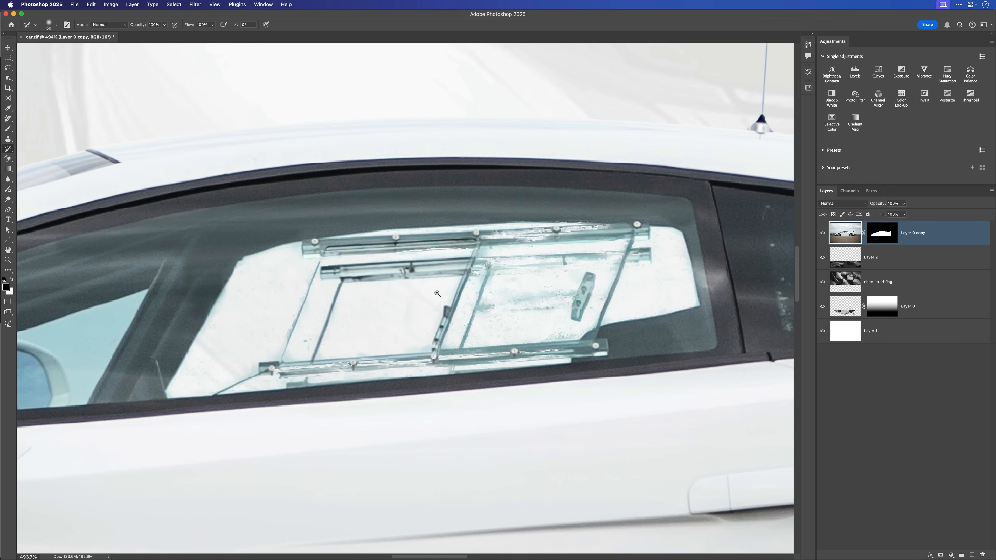
- Erase the blue background in the small glass area behind the wing mirror with a reduced Background Eraser brush
{"action": "left_click_drag", "start_coordinate": [437, 294], "coordinate": [383, 301]}
{"action": "left_click_drag", "start_coordinate": [204, 333], "coordinate": [225, 338]}
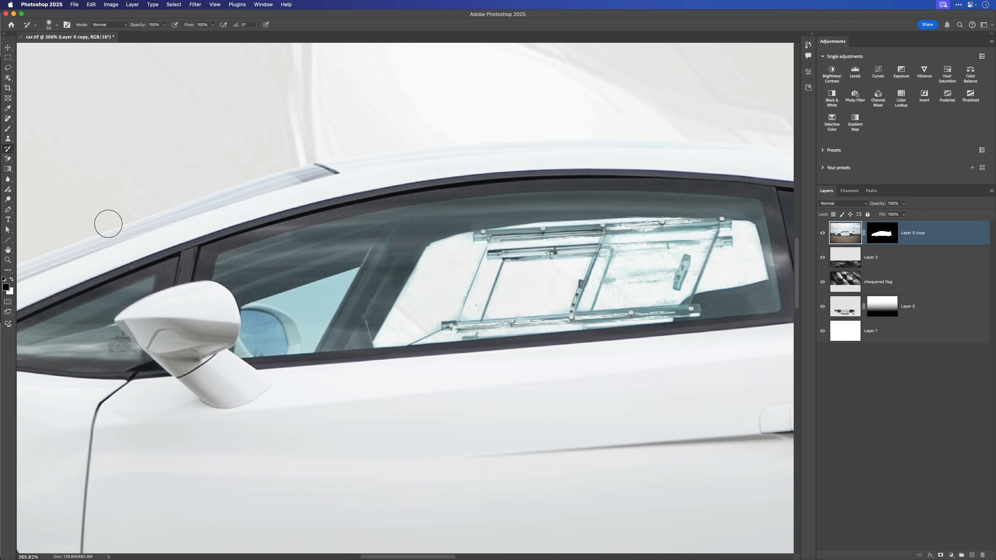
{"action": "key", "text": "e"}
{"action": "key", "text": "bracketleft"}
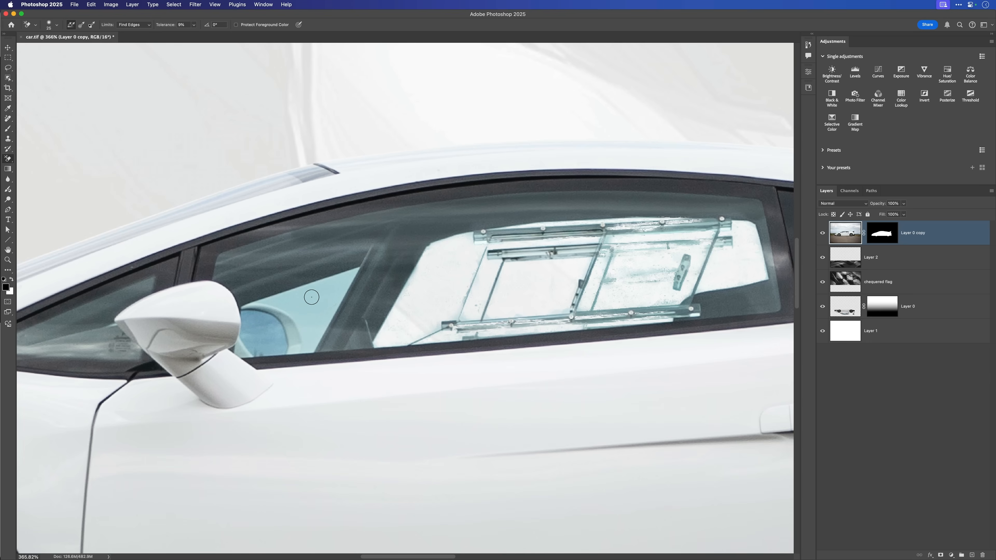
{"action": "mouse_move", "coordinate": [315, 294]}
{"action": "left_mouse_down"}
{"action": "mouse_move", "coordinate": [281, 301]}
{"action": "mouse_move", "coordinate": [354, 274]}
{"action": "mouse_move", "coordinate": [310, 348]}
{"action": "mouse_move", "coordinate": [295, 307]}
{"action": "mouse_move", "coordinate": [314, 316]}
{"action": "mouse_move", "coordinate": [316, 305]}
{"action": "mouse_move", "coordinate": [304, 303]}
{"action": "mouse_move", "coordinate": [327, 289]}
{"action": "left_mouse_up"}
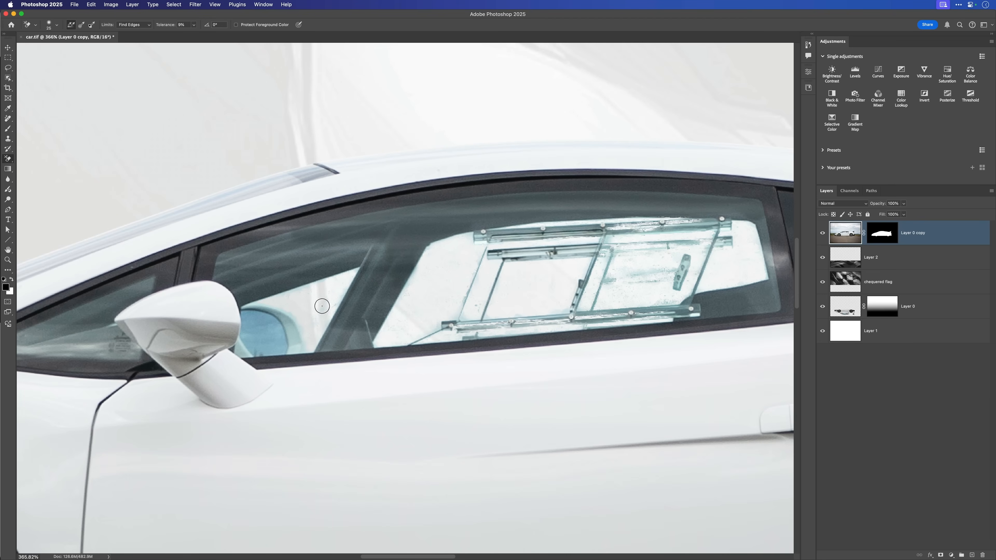
{"action": "mouse_move", "coordinate": [335, 295]}
{"action": "left_mouse_down"}
{"action": "mouse_move", "coordinate": [311, 331]}
{"action": "mouse_move", "coordinate": [313, 317]}
{"action": "left_mouse_up"}
- Add a Hue/Saturation adjustment clipped to Layer 0 copy and target its Blues range
{"action": "left_click_drag", "start_coordinate": [546, 310], "coordinate": [521, 300]}
{"action": "left_click_drag", "start_coordinate": [539, 342], "coordinate": [435, 312]}
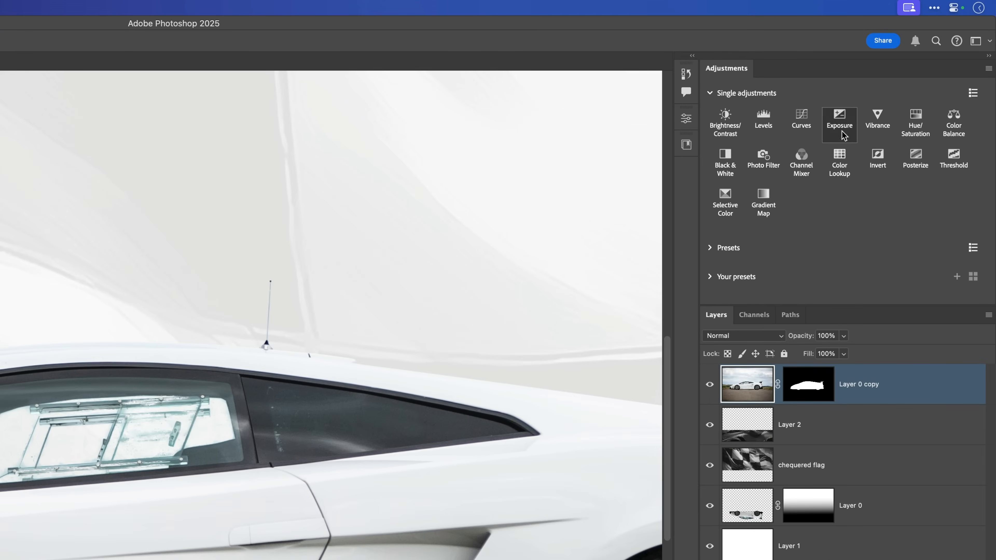
{"action": "left_click", "coordinate": [915, 122]}
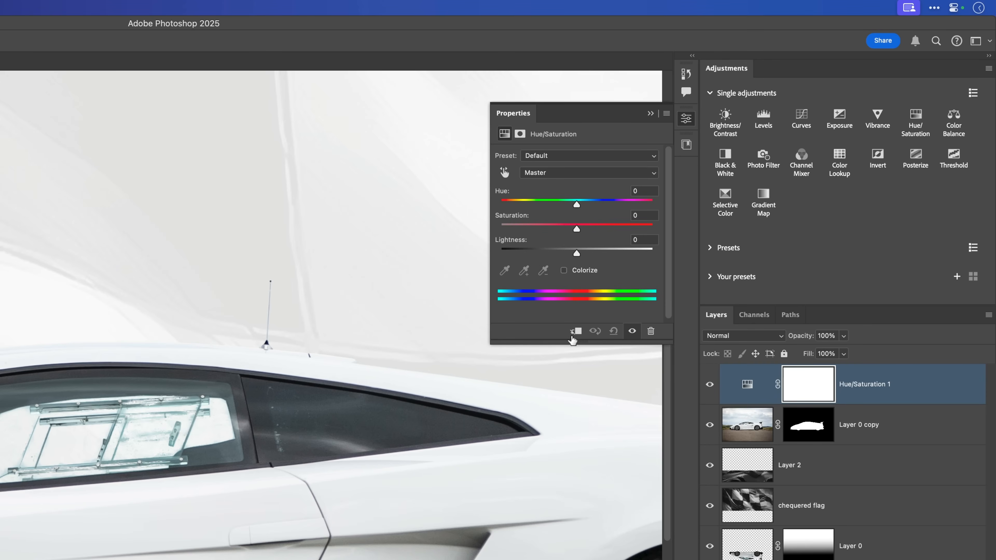
{"action": "left_click", "coordinate": [576, 331]}
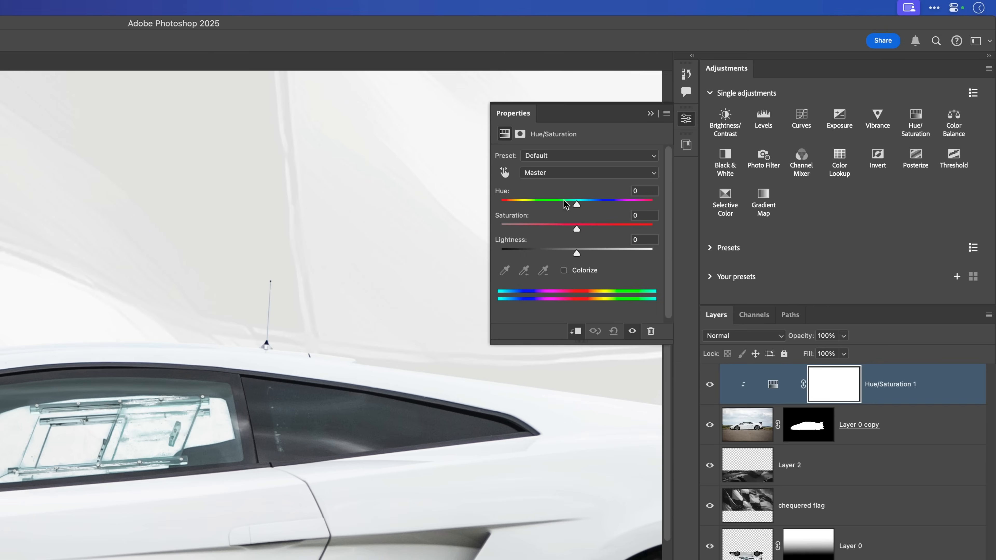
{"action": "left_click", "coordinate": [544, 175]}
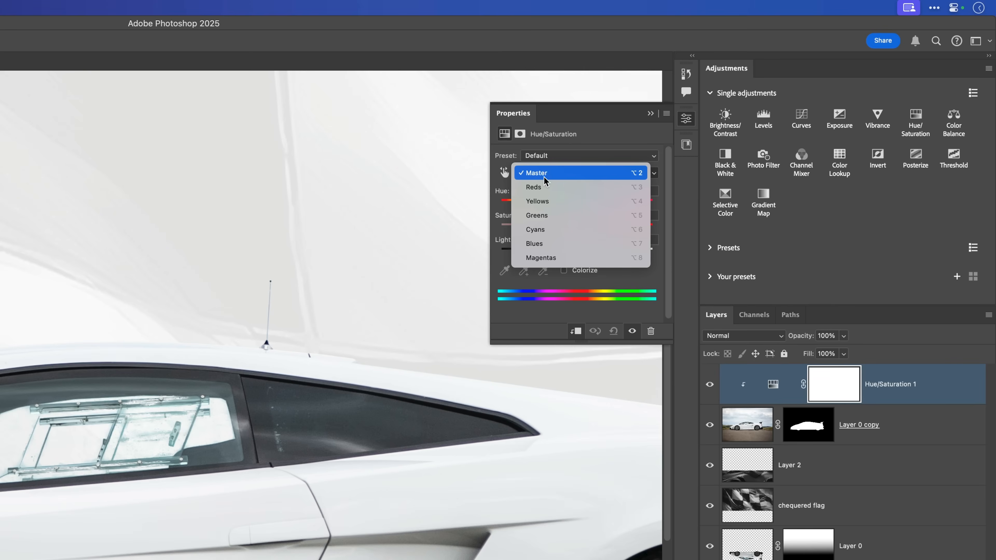
{"action": "left_click", "coordinate": [547, 245]}
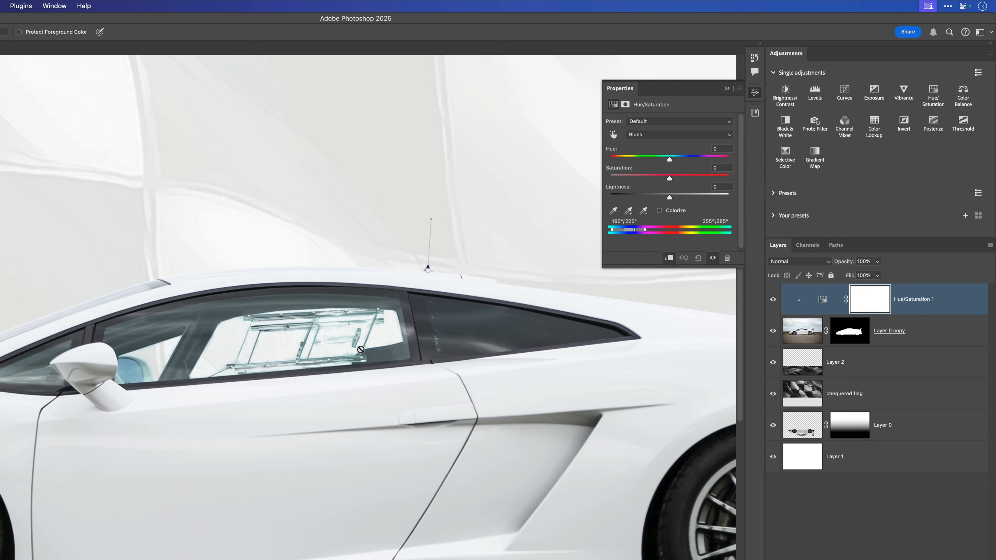
- Add the far mirror's blue to the targeted Blues range and set the saturation to -100
{"action": "left_click", "coordinate": [629, 212]}
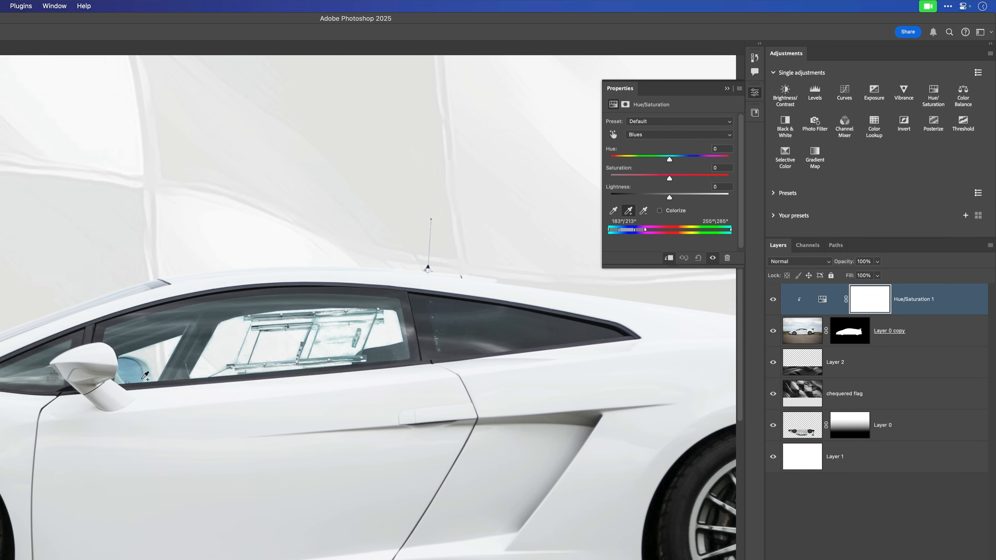
{"action": "left_click", "coordinate": [147, 369]}
{"action": "left_click_drag", "start_coordinate": [670, 182], "coordinate": [668, 181]}
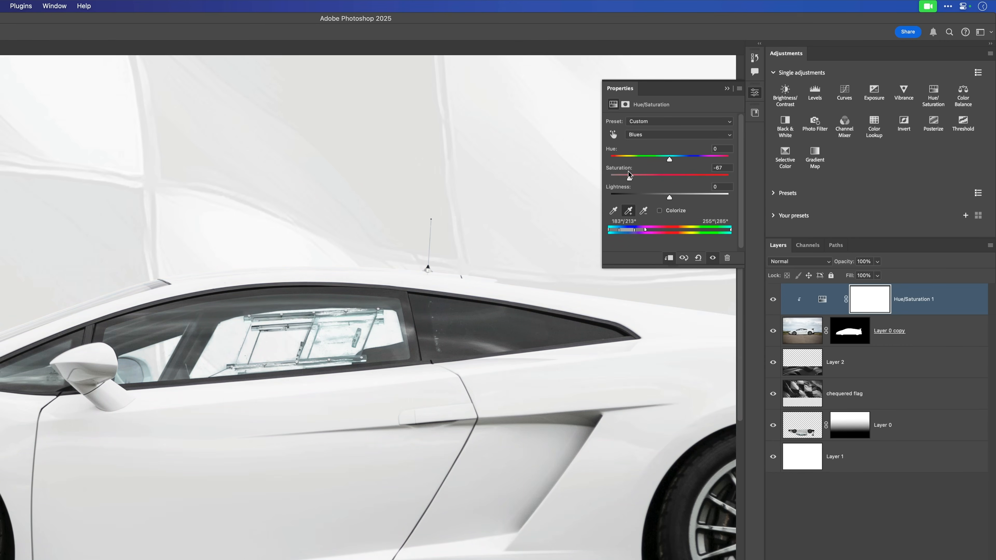
{"action": "left_click_drag", "start_coordinate": [612, 170], "coordinate": [609, 170]}
{"action": "left_click", "coordinate": [626, 211]}
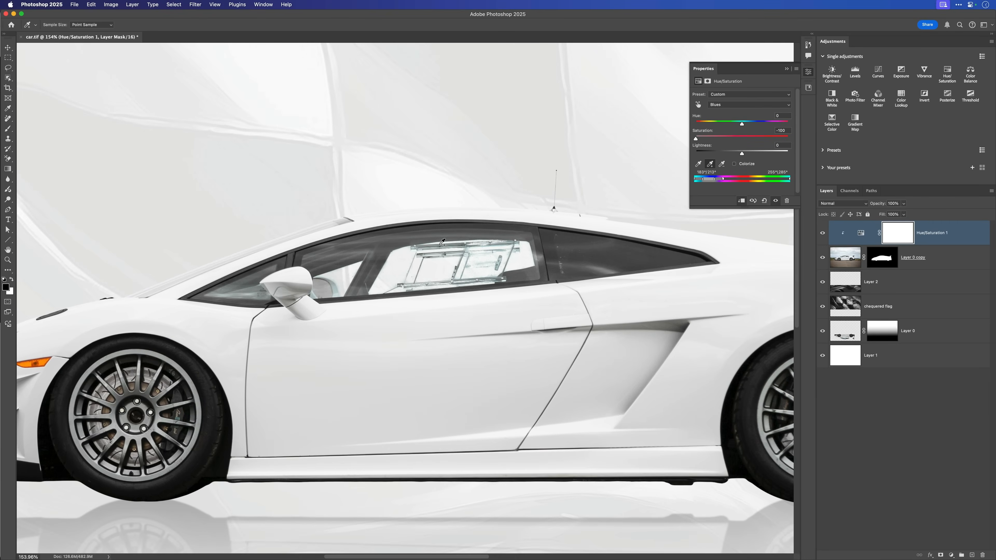
- Close the Hue/Saturation properties and inspect the desaturated windows and the whole car against the flag backdrop
{"action": "left_click", "coordinate": [809, 75]}
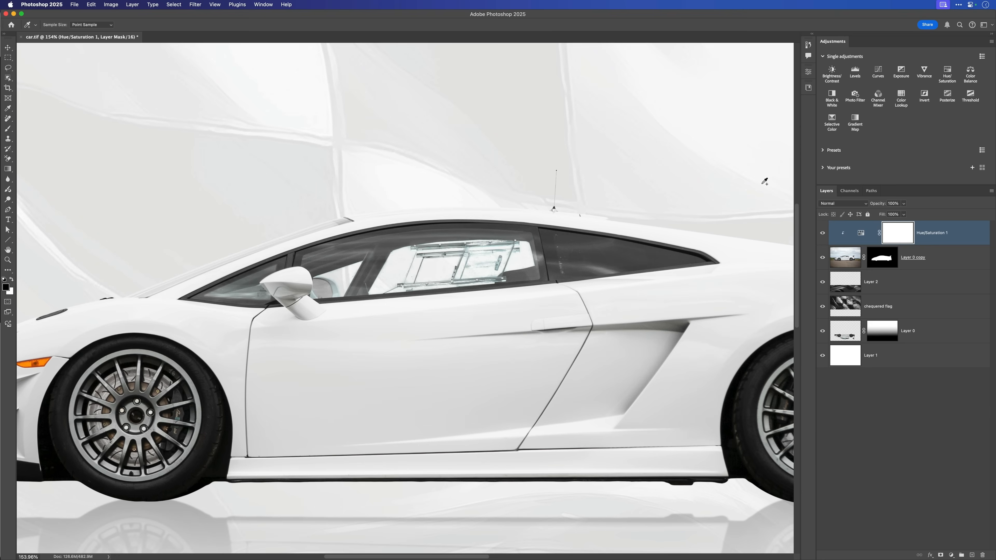
{"action": "scroll", "coordinate": [543, 307], "scroll_direction": "down", "scroll_amount": 5}
{"action": "scroll", "coordinate": [445, 259], "scroll_direction": "up", "scroll_amount": 3}
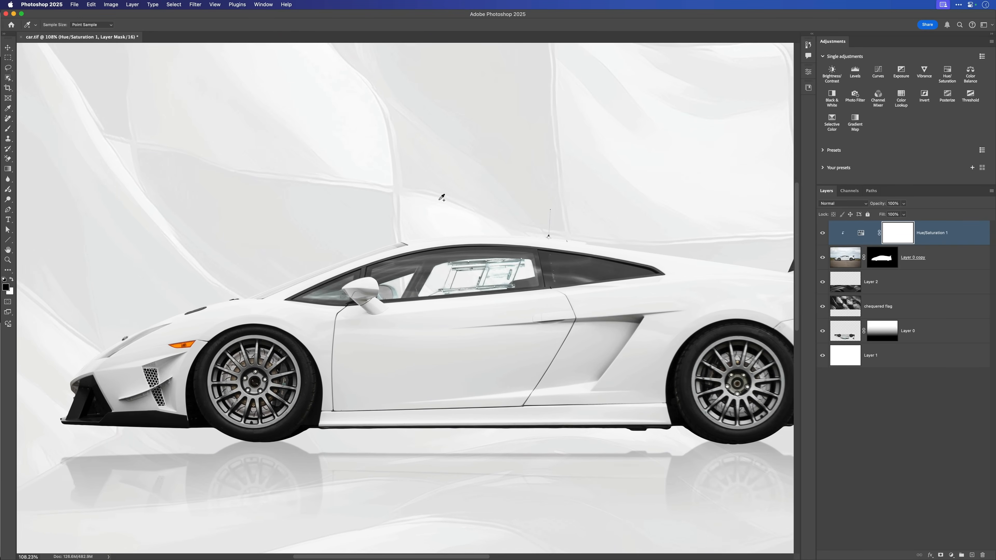
{"action": "scroll", "coordinate": [511, 325], "scroll_direction": "down", "scroll_amount": 2}
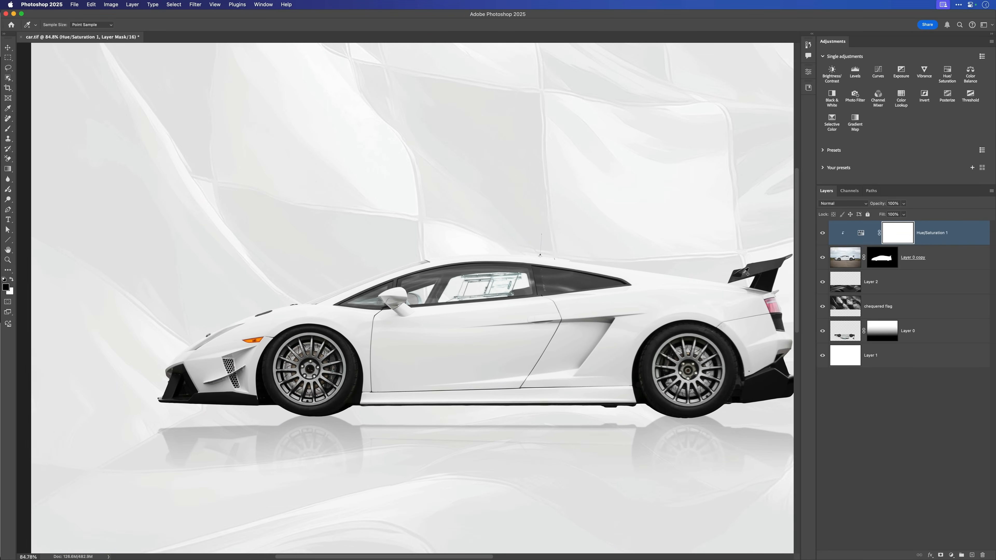
- Select the chequered flag layer with the Move tool and try repositioning it behind the car
{"action": "key", "text": "v"}
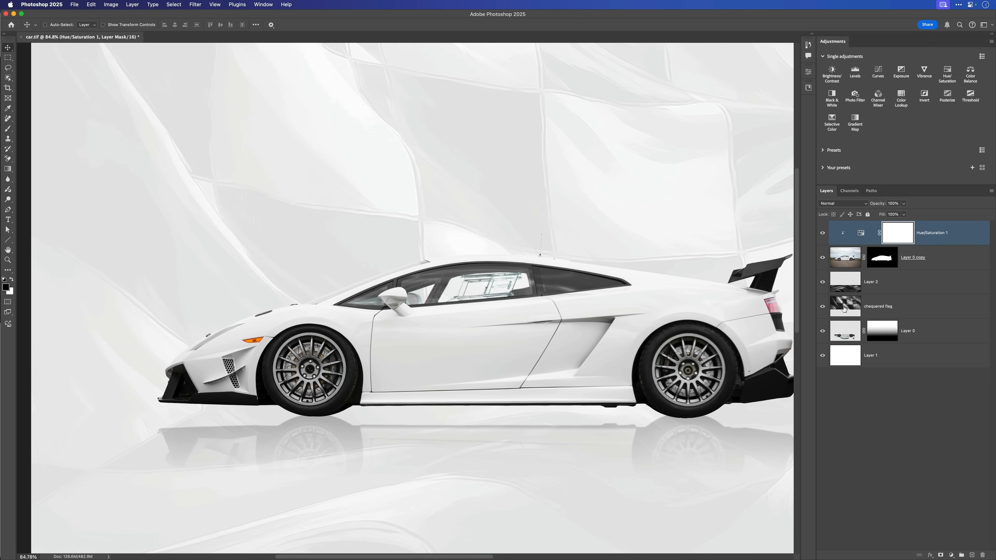
{"action": "left_click", "coordinate": [847, 307]}
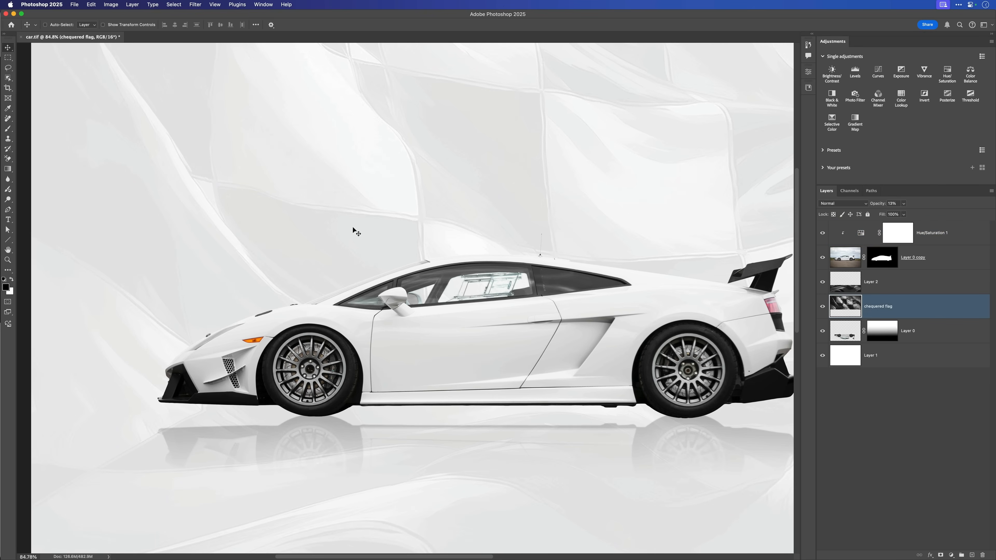
{"action": "left_click_drag", "start_coordinate": [345, 231], "coordinate": [362, 241]}
{"action": "left_click_drag", "start_coordinate": [483, 290], "coordinate": [468, 283]}
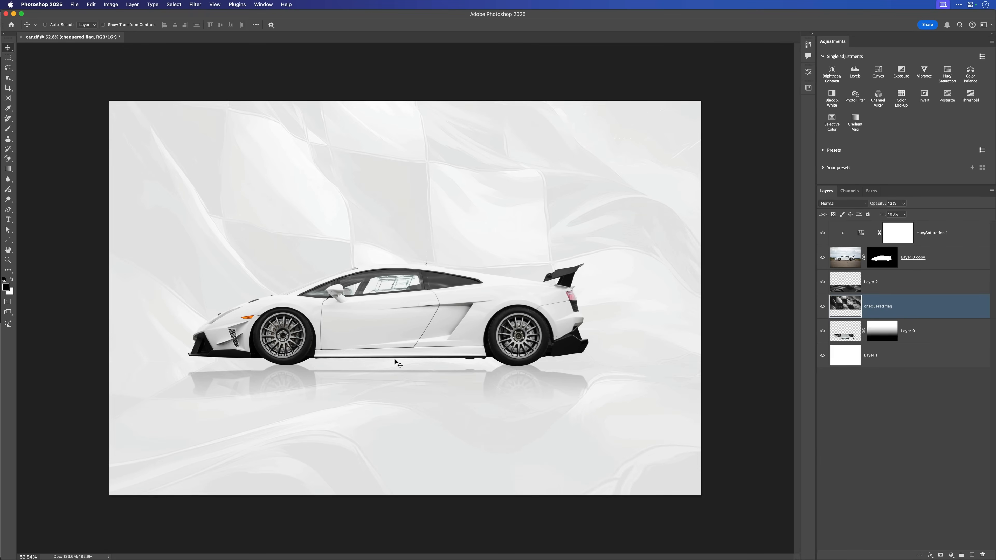
{"action": "left_click", "coordinate": [389, 325]}
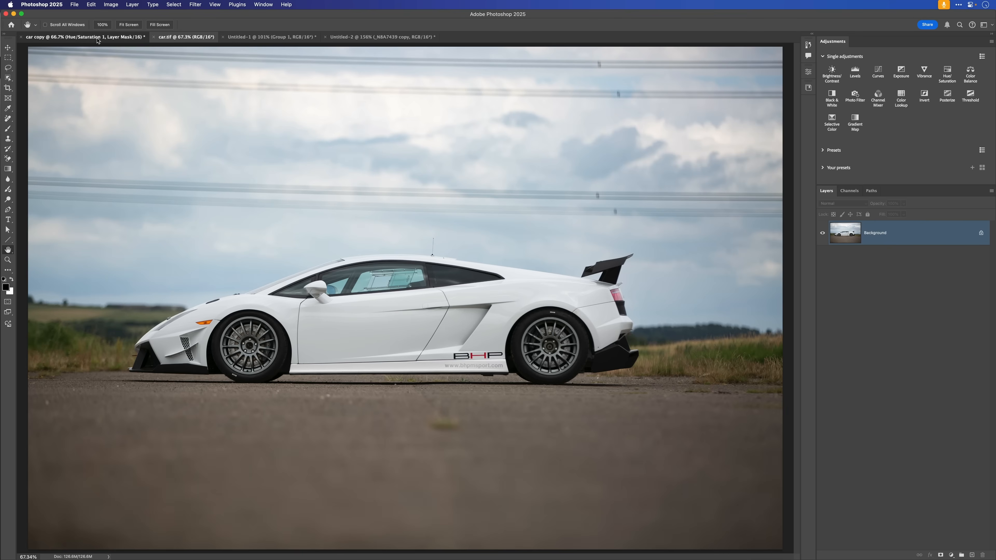
{"action": "left_click", "coordinate": [97, 40]}
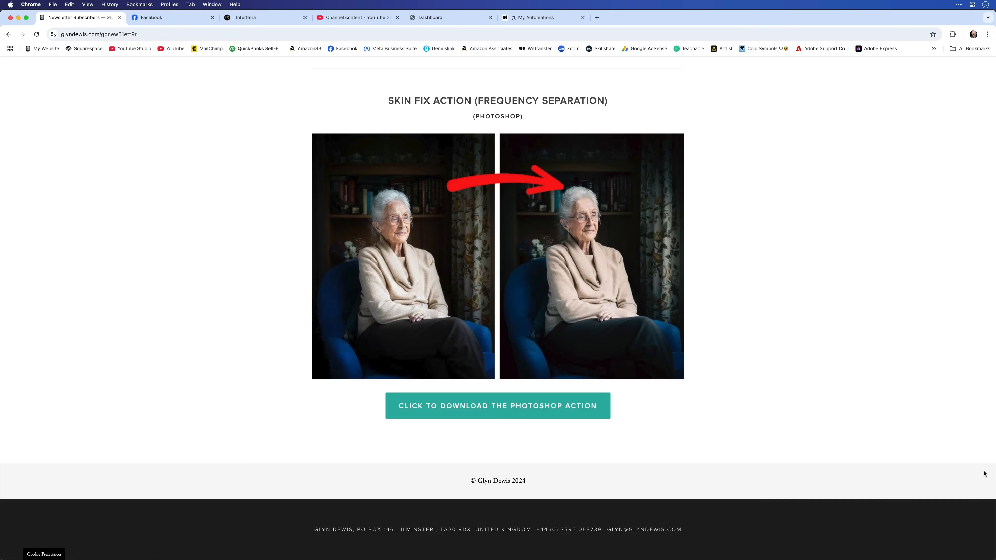
- Switch to Chrome and look through the newsletter subscribers page for the supercar file download
{"action": "scroll", "coordinate": [985, 473], "scroll_direction": "up", "scroll_amount": 15}
{"action": "scroll", "coordinate": [984, 474], "scroll_direction": "up", "scroll_amount": 20}
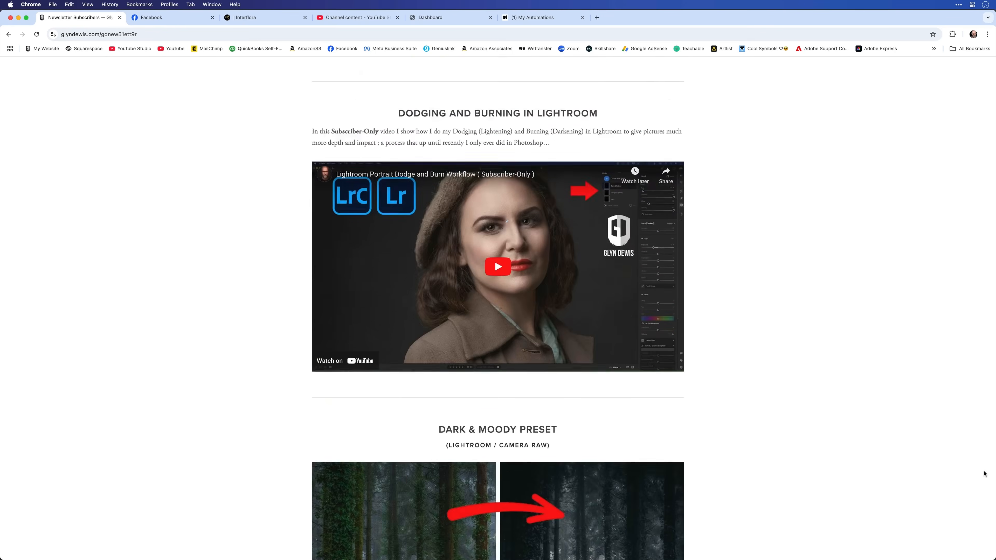
{"action": "scroll", "coordinate": [985, 473], "scroll_direction": "up", "scroll_amount": 20}
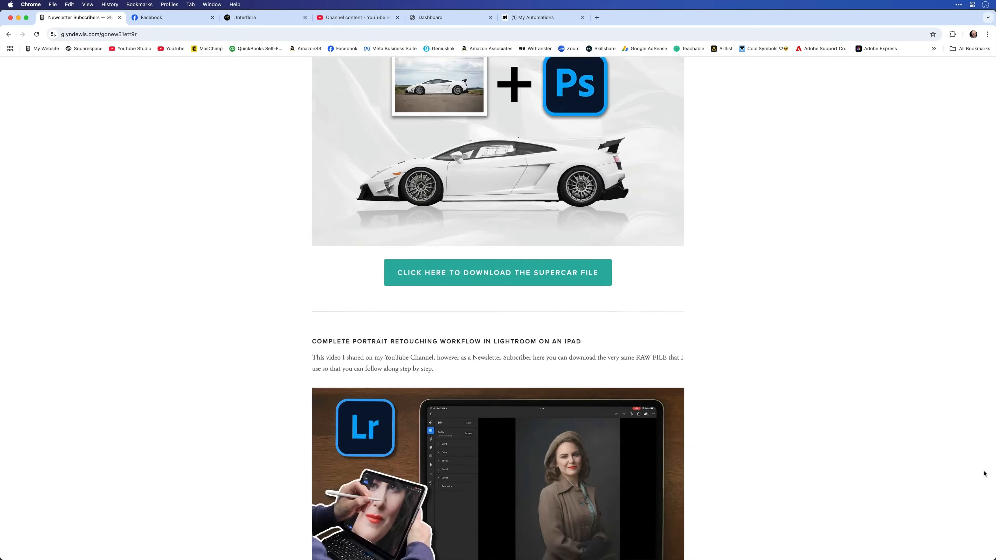
{"action": "scroll", "coordinate": [984, 474], "scroll_direction": "up", "scroll_amount": 1}
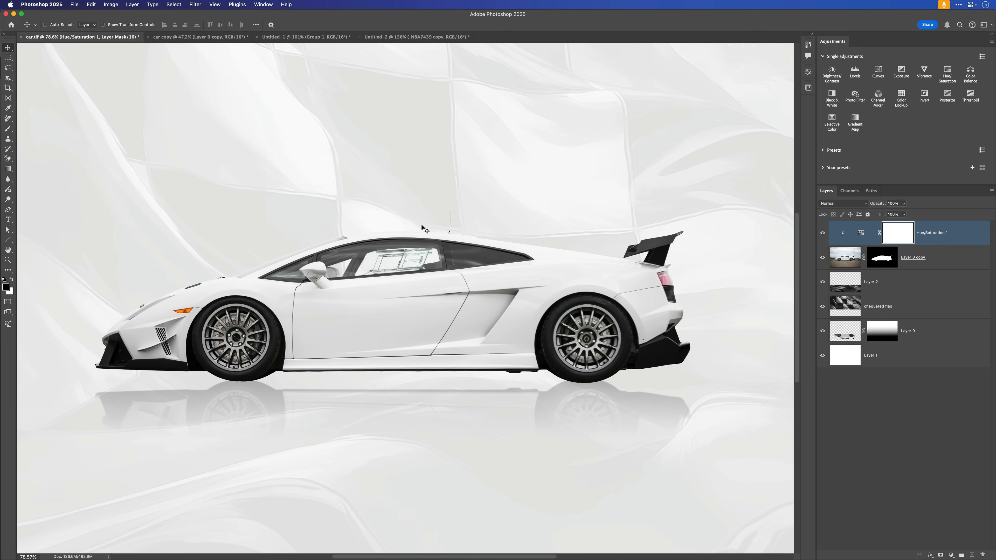
- Reopen the Hue/Saturation 1 adjustment in Photoshop and target its Blues range
{"action": "left_click_drag", "start_coordinate": [416, 259], "coordinate": [438, 268]}
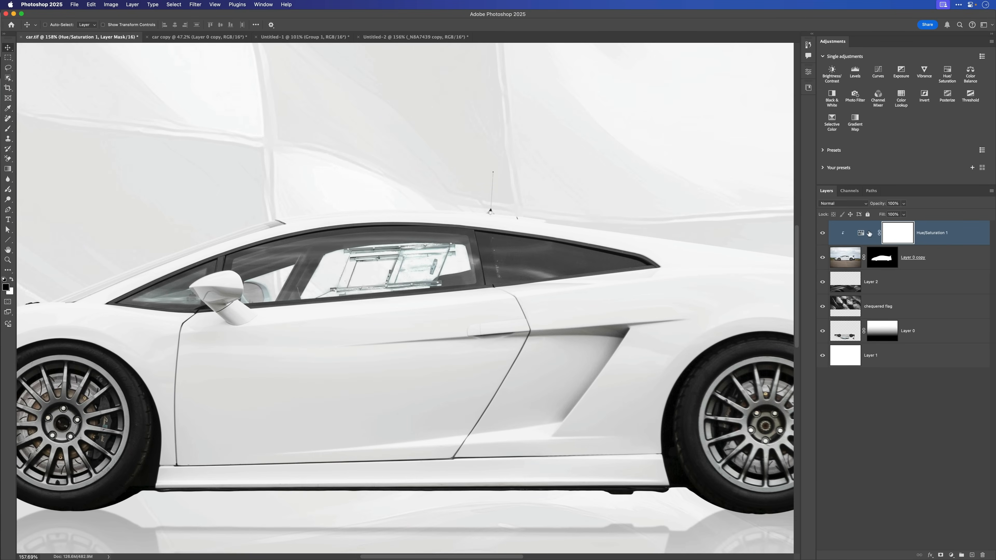
{"action": "double_click", "coordinate": [861, 234]}
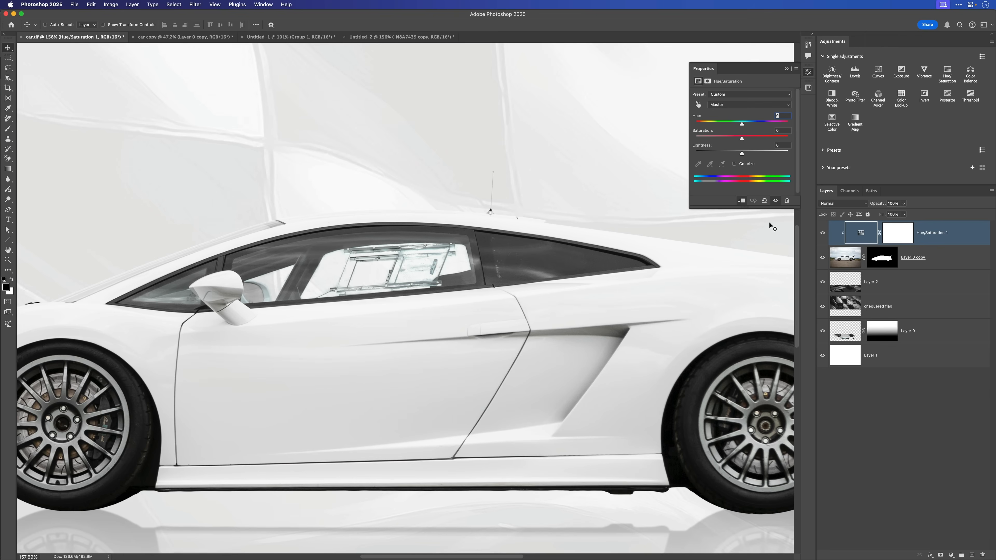
{"action": "left_click", "coordinate": [725, 107]}
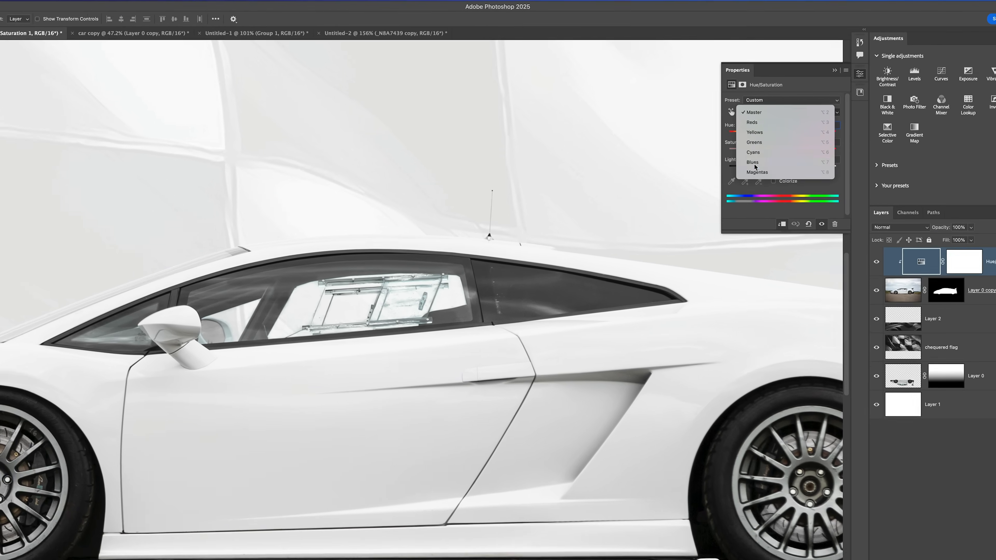
{"action": "left_click", "coordinate": [722, 150]}
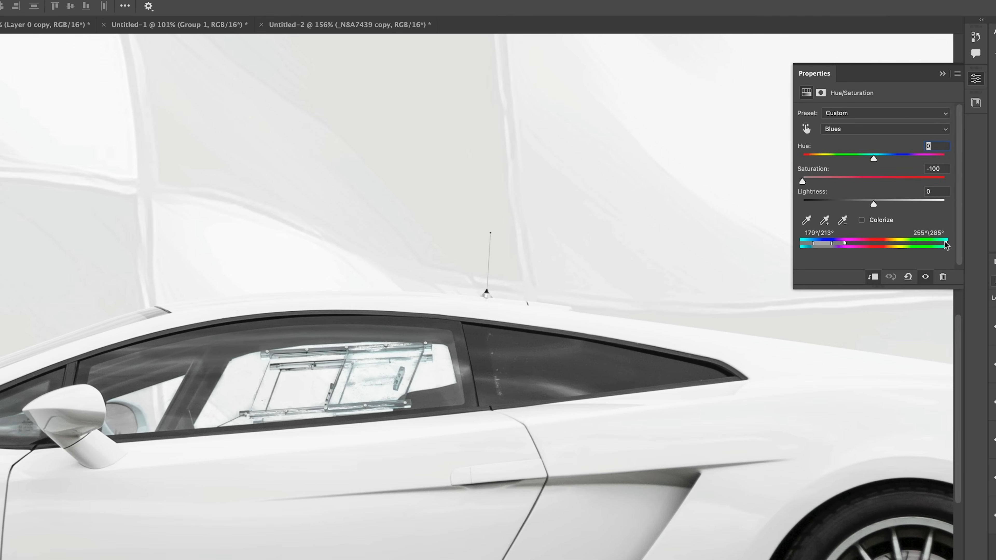